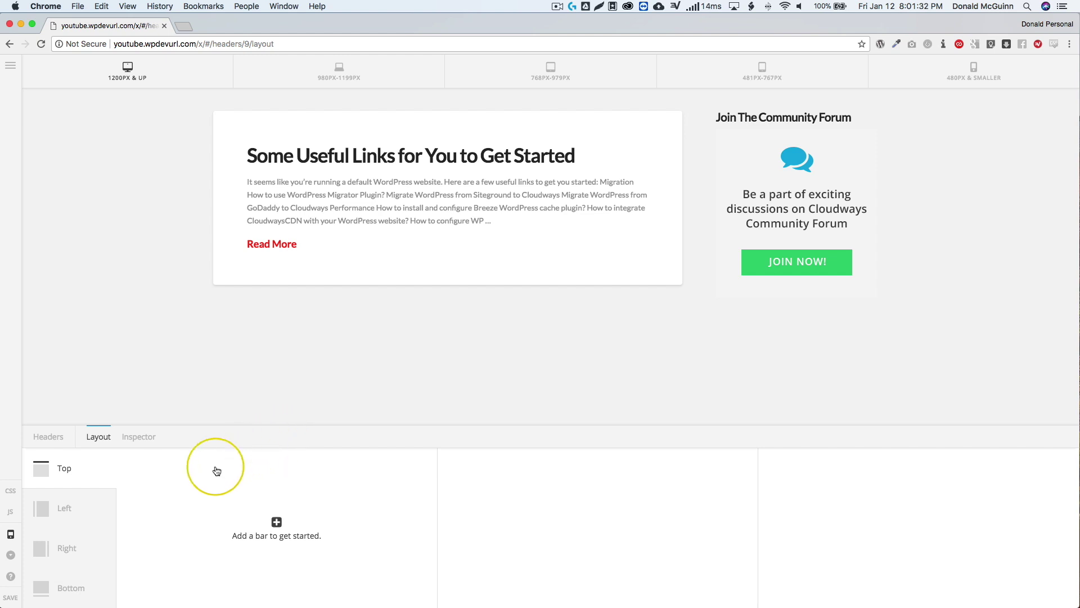
# Step: Add a bar to the top header region, with one container in it holding a Button element
pyautogui.click(185, 486)
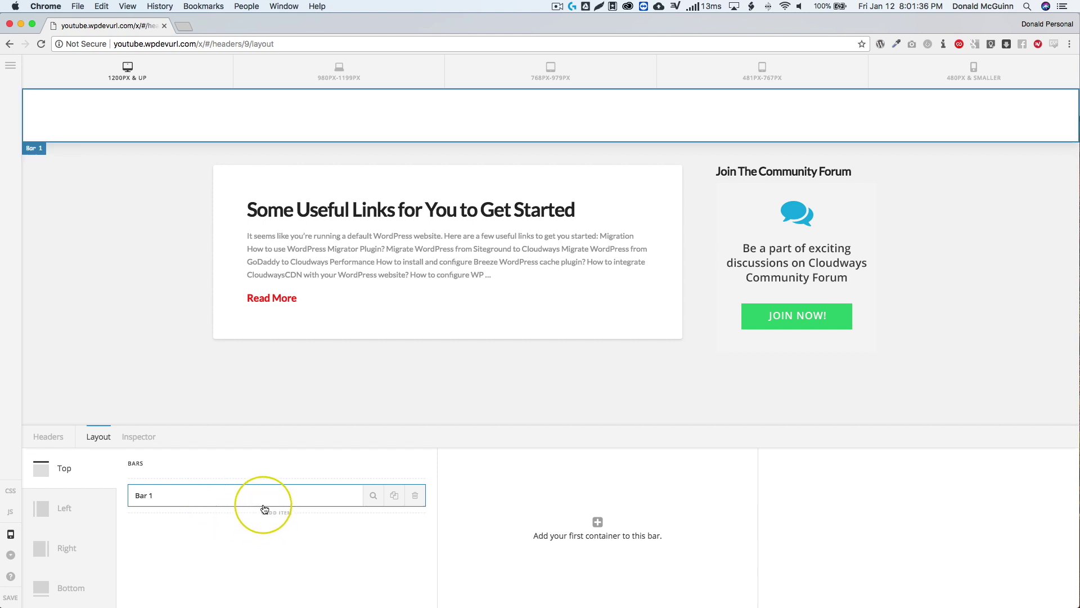
pyautogui.click(598, 524)
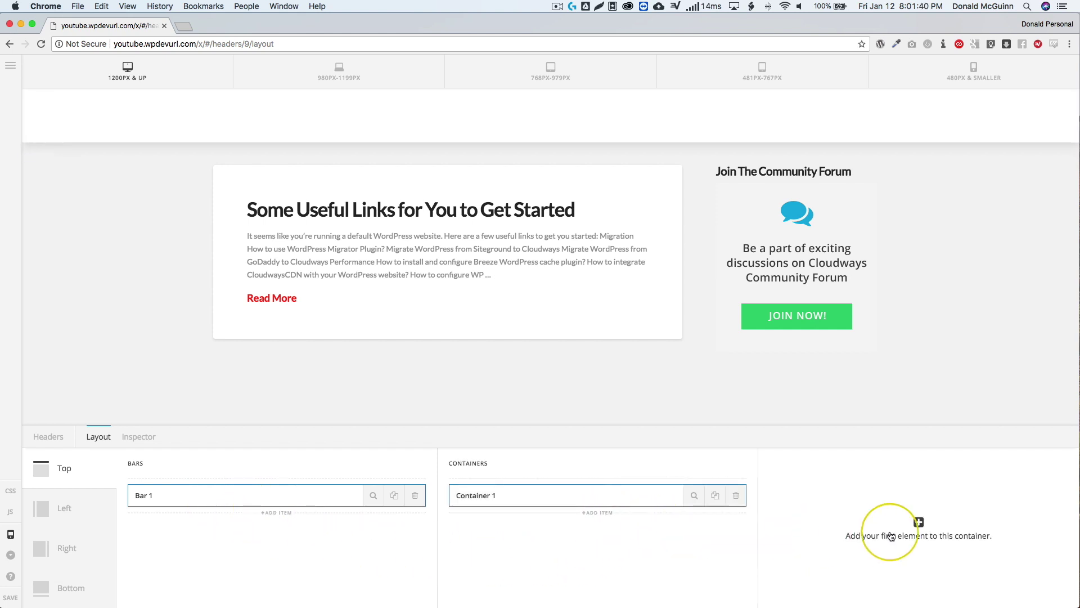
pyautogui.click(927, 523)
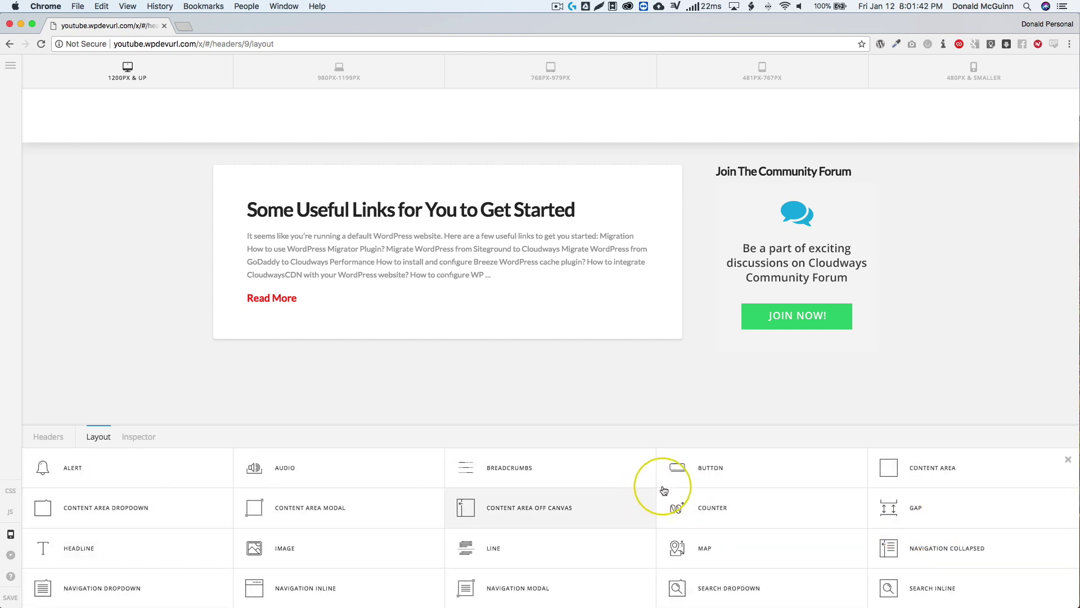
pyautogui.click(700, 472)
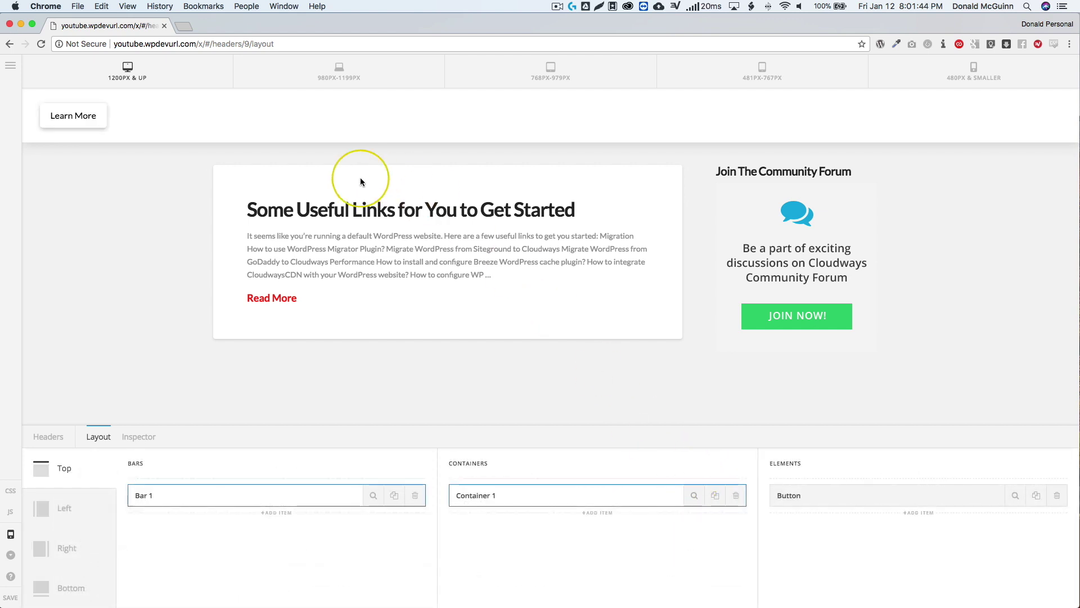
# Step: Preview the header at the smaller screen widths down to 480px, return to 1200px & Up and hide the responsive width selector
pyautogui.click(335, 69)
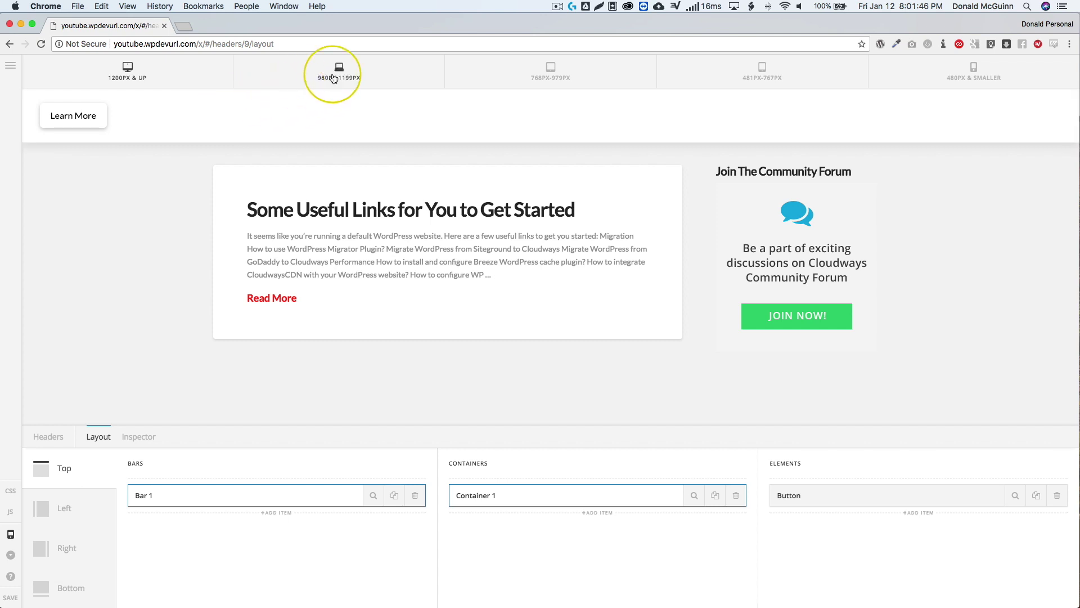
pyautogui.click(597, 76)
pyautogui.click(757, 71)
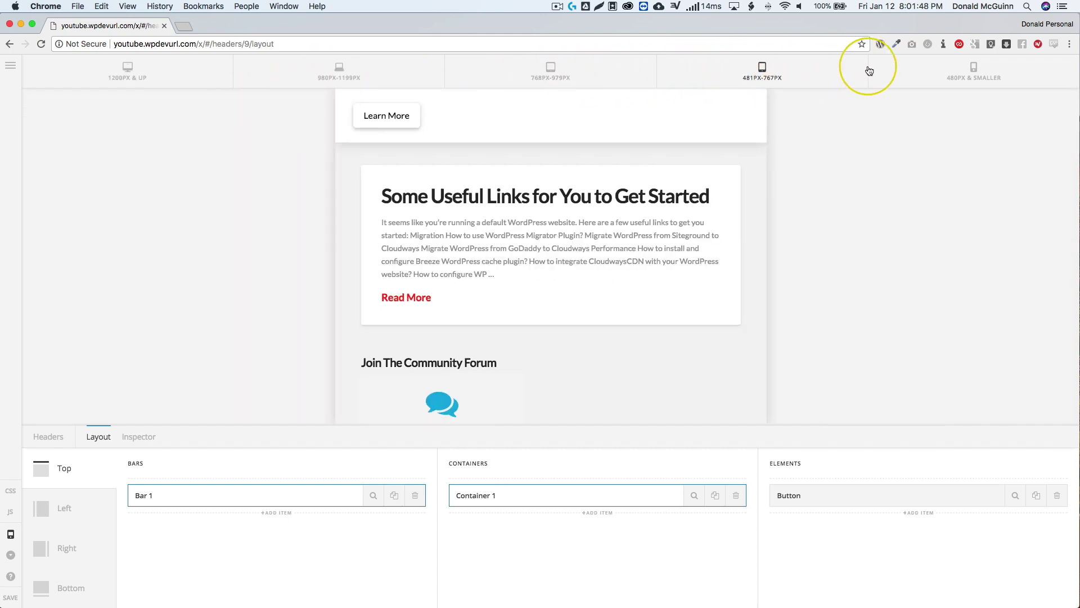
pyautogui.click(929, 72)
pyautogui.click(192, 77)
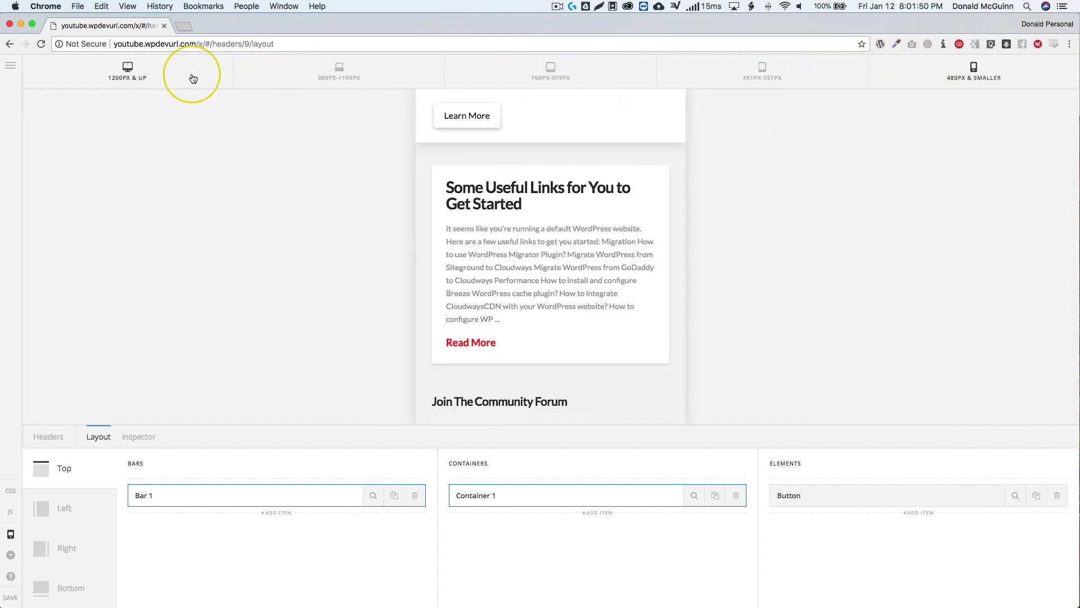
pyautogui.click(10, 536)
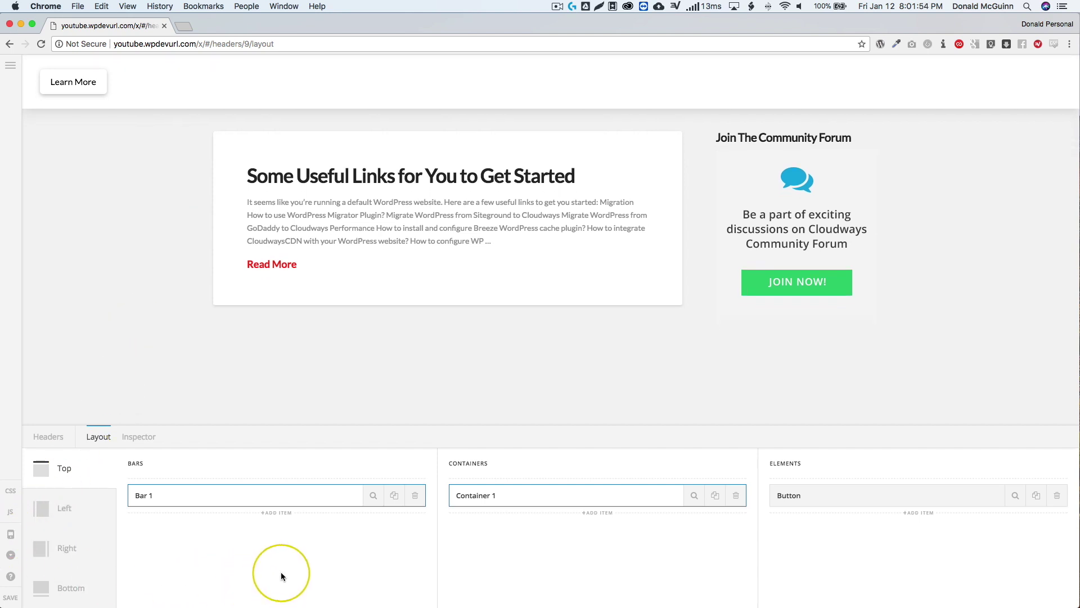
# Step: Set the background of Bar 1 to blue, rgb(15, 0, 223)
pyautogui.click(374, 496)
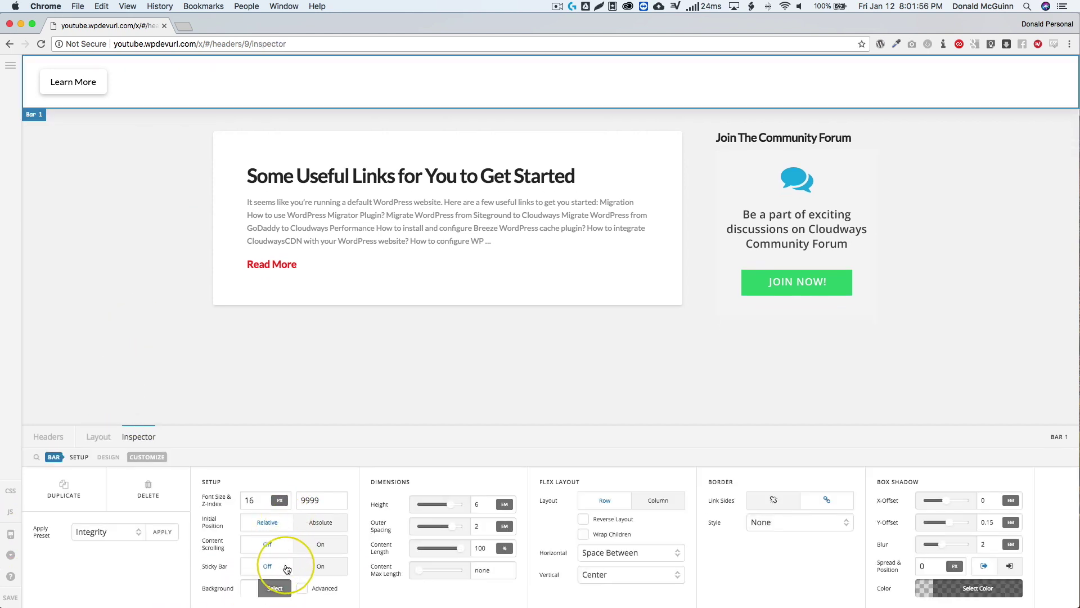
pyautogui.click(275, 588)
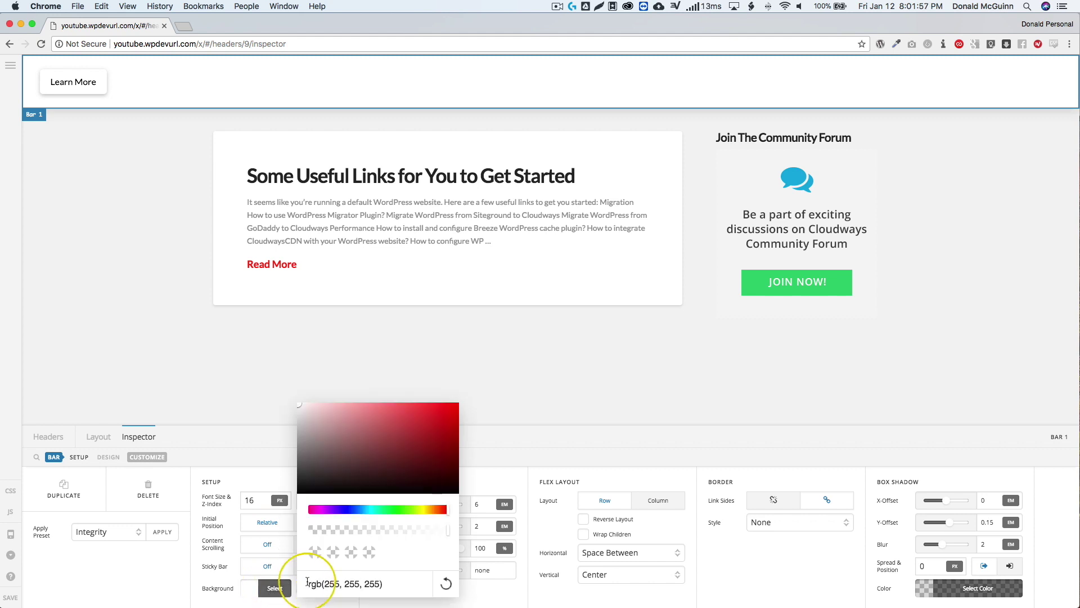
pyautogui.click(353, 509)
pyautogui.click(435, 449)
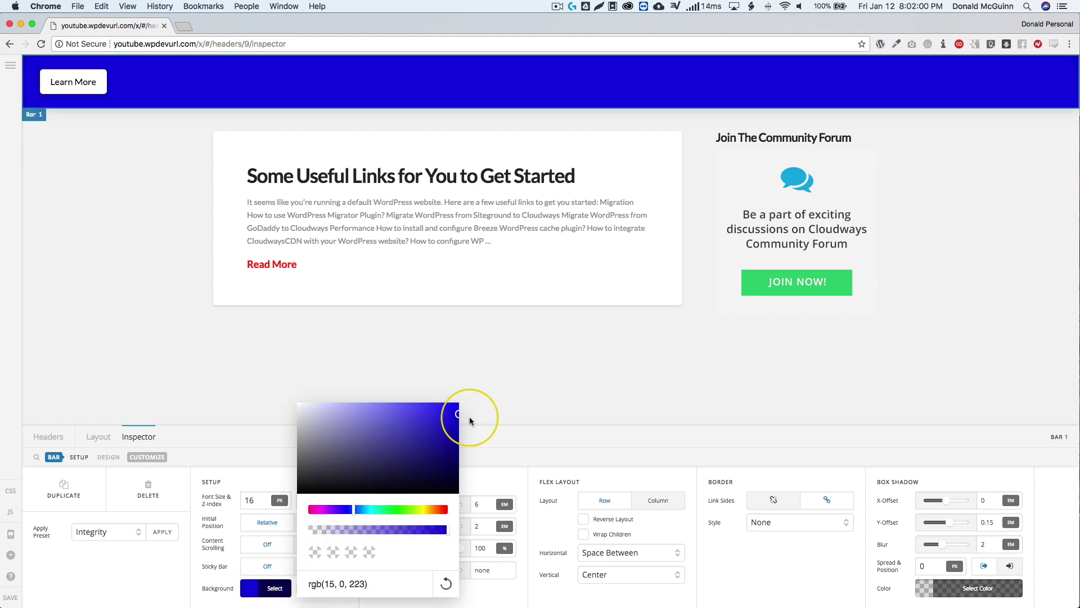
pyautogui.click(475, 430)
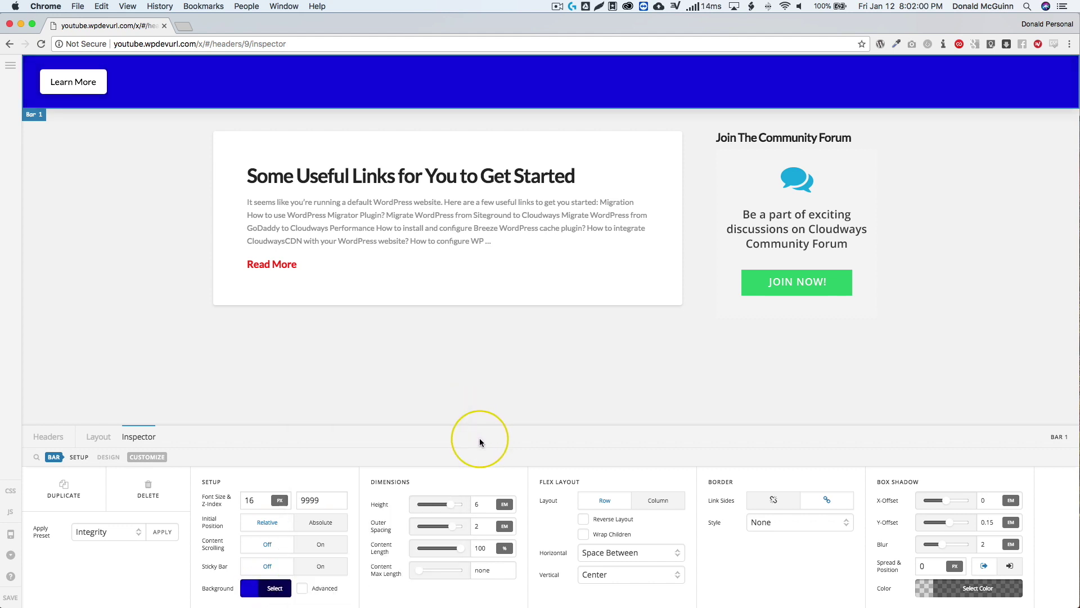
# Step: Set the background of Container 1 to red, rgb(237, 12, 12)
pyautogui.click(98, 437)
pyautogui.click(694, 495)
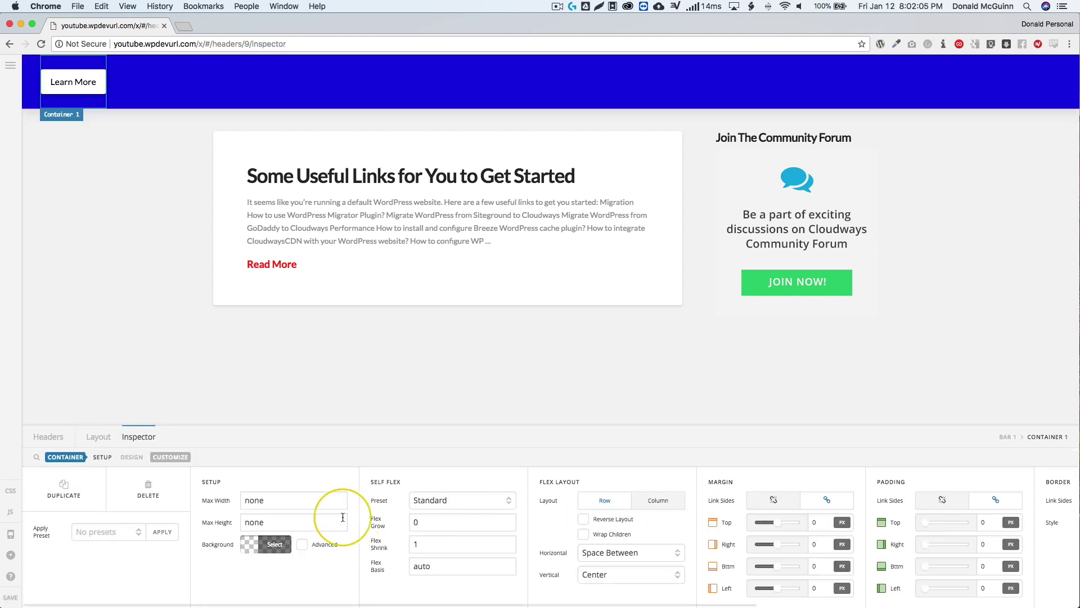
pyautogui.click(271, 543)
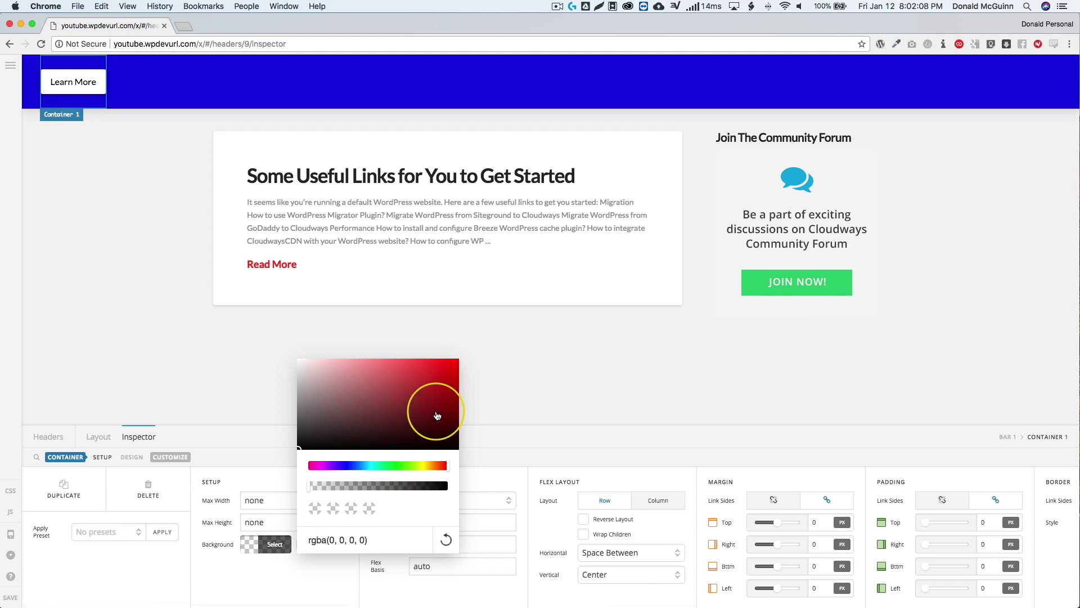
pyautogui.click(442, 369)
pyautogui.click(509, 443)
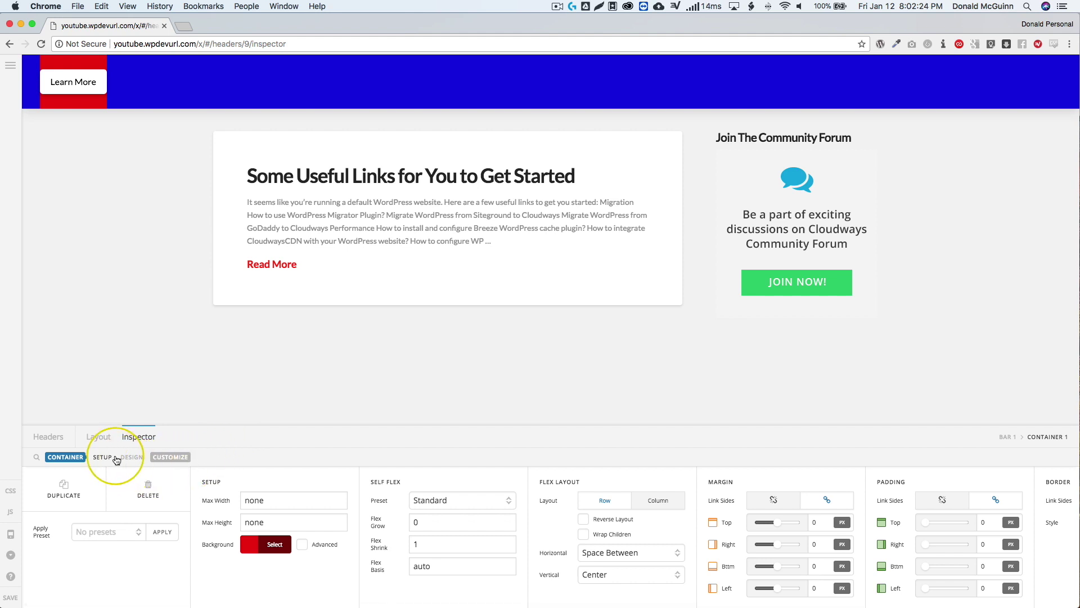
# Step: Duplicate Container 1 and set the copy's background to green, rgb(13, 237, 81)
pyautogui.click(99, 437)
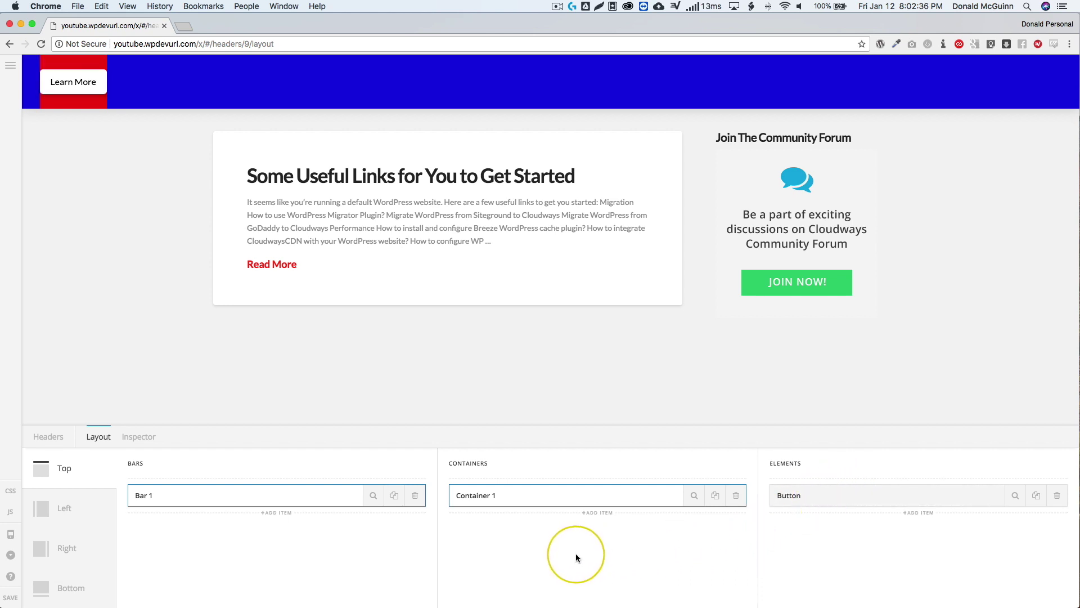
pyautogui.click(715, 499)
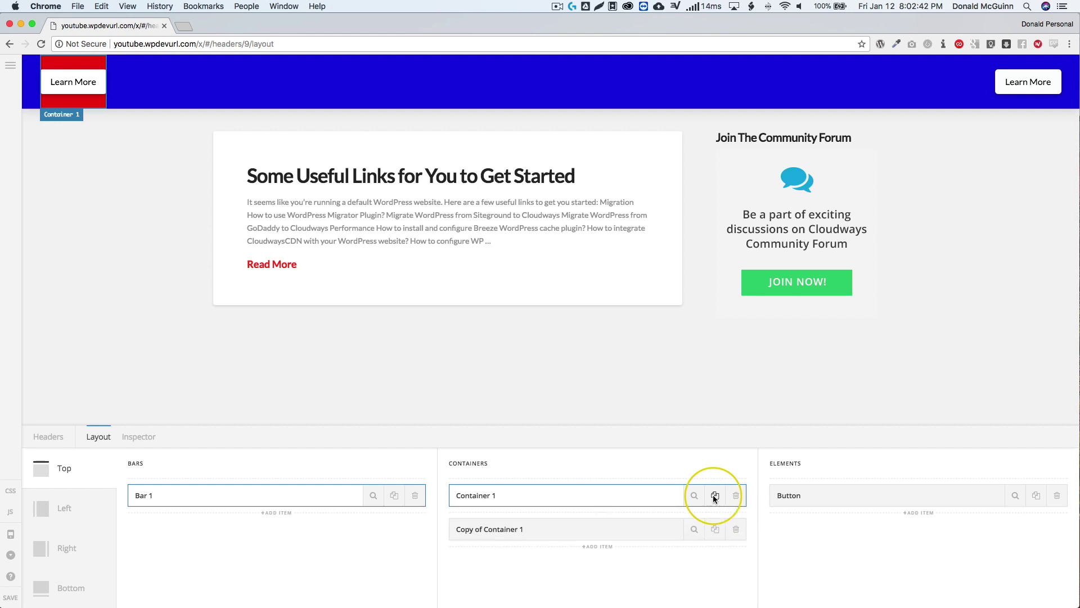
pyautogui.click(693, 530)
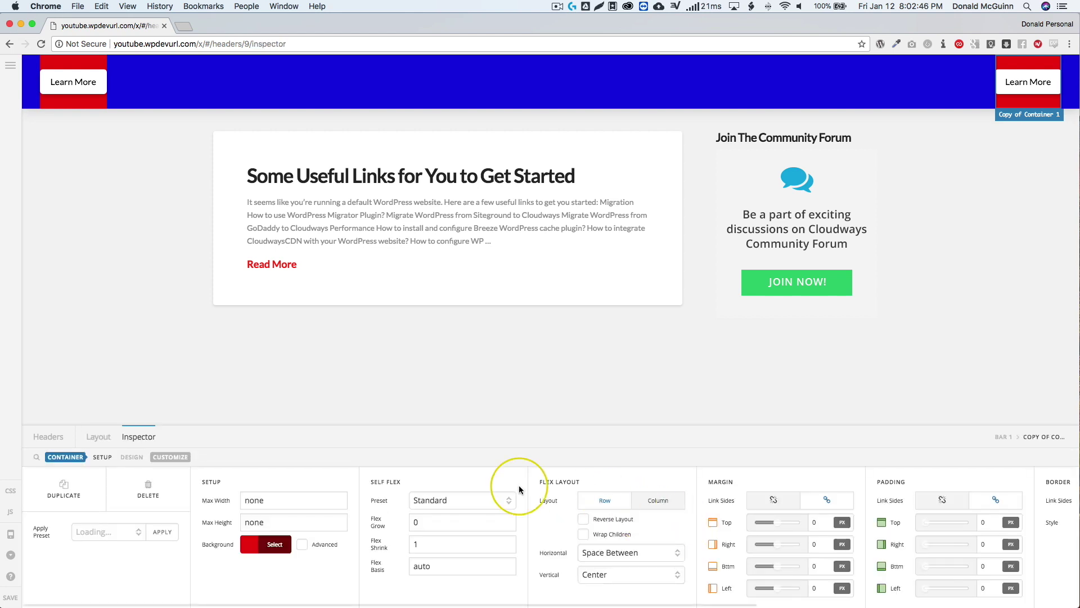
pyautogui.click(277, 546)
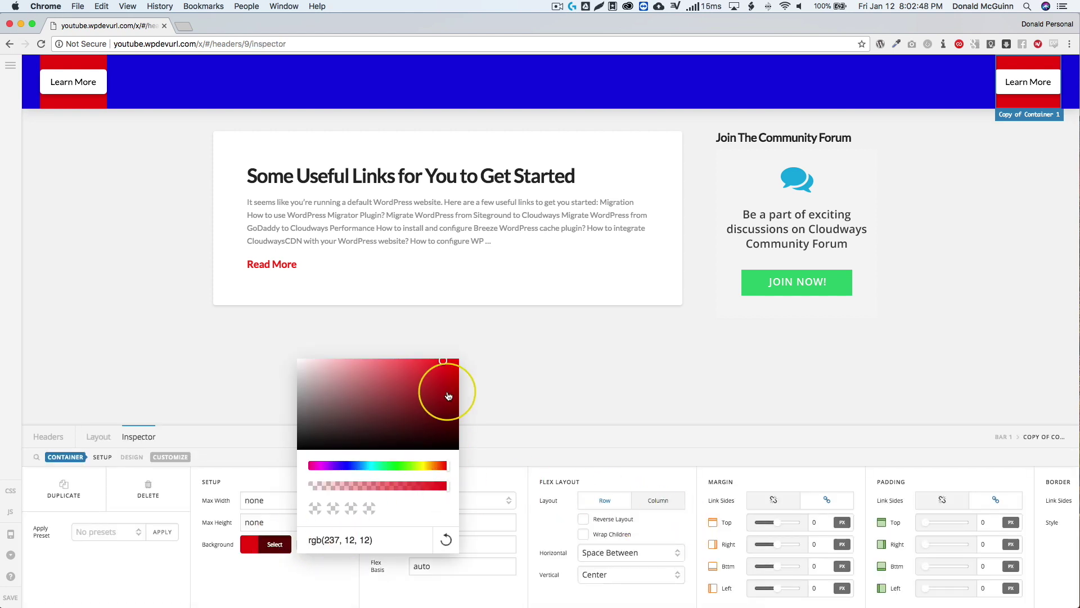
pyautogui.moveTo(408, 466); pyautogui.dragTo(395, 470)
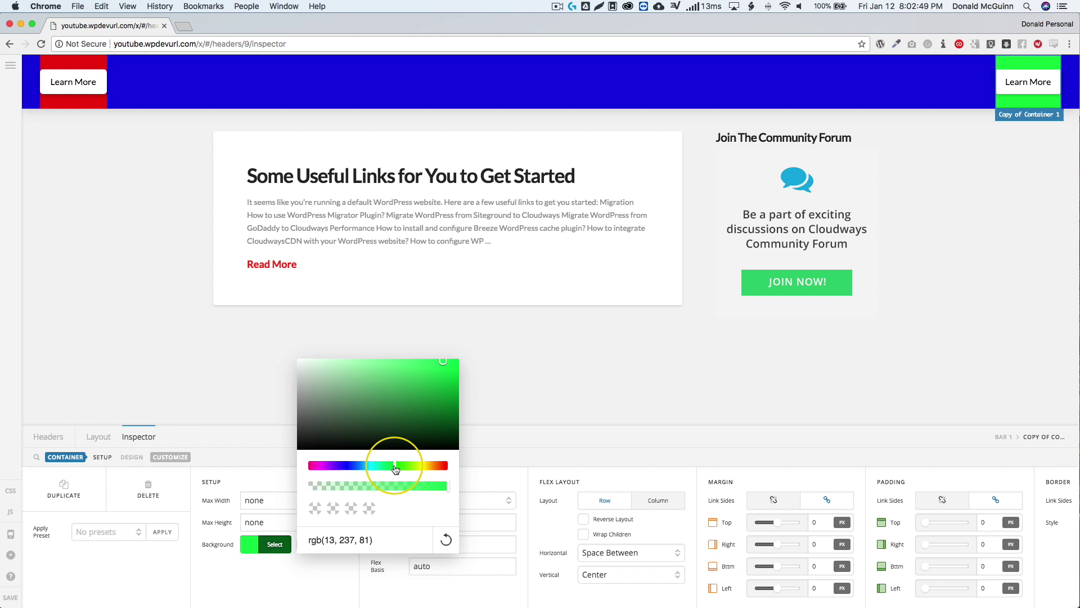
pyautogui.click(251, 455)
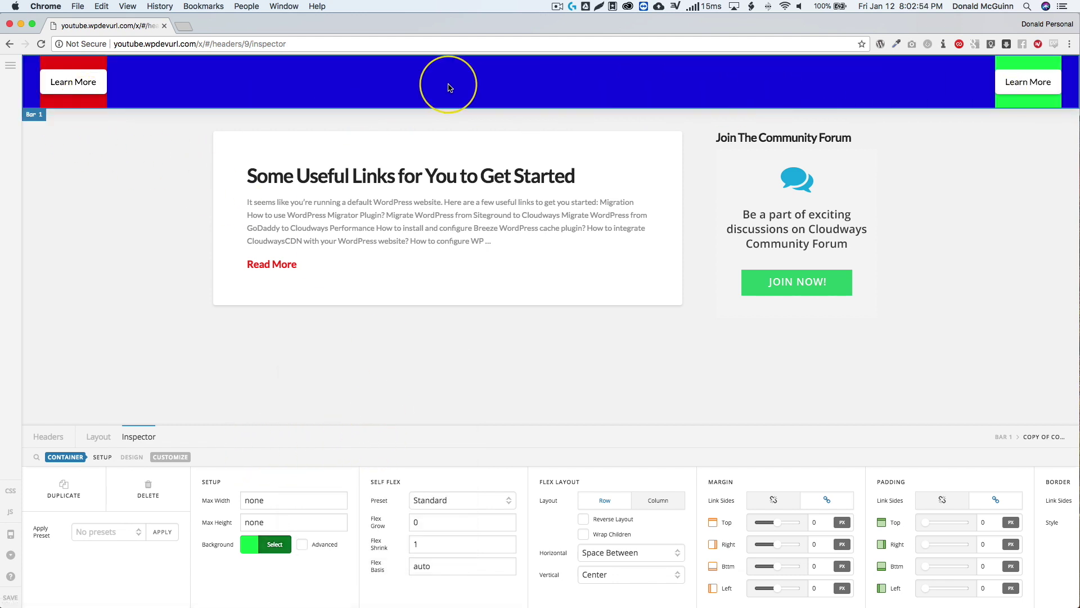
# Step: Inspect the horizontal alignment options in the flex layout settings of Bar 1, keeping the current option
pyautogui.click(98, 436)
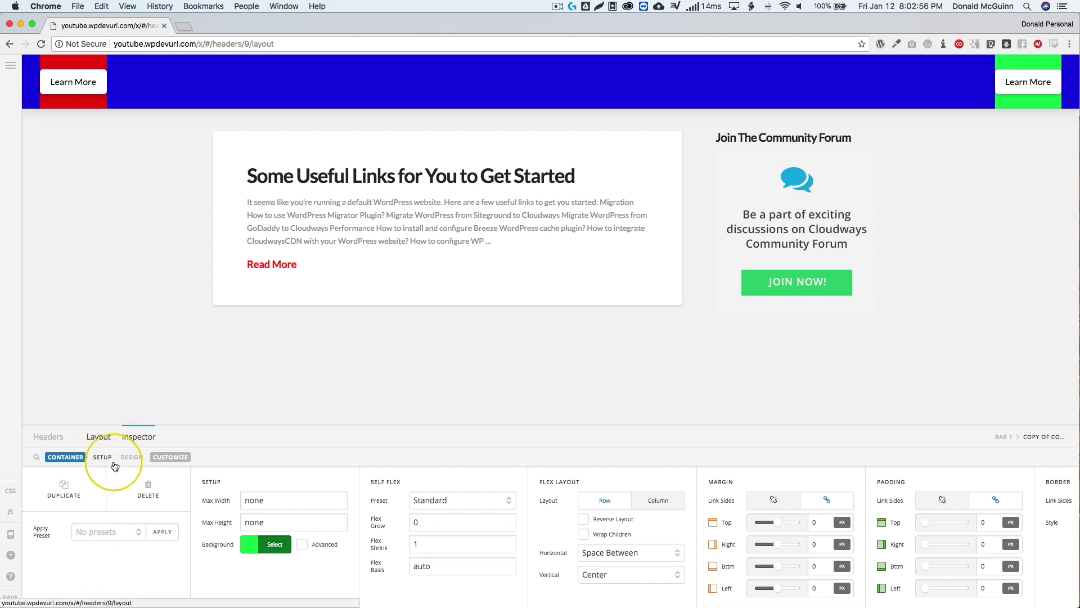
pyautogui.click(371, 495)
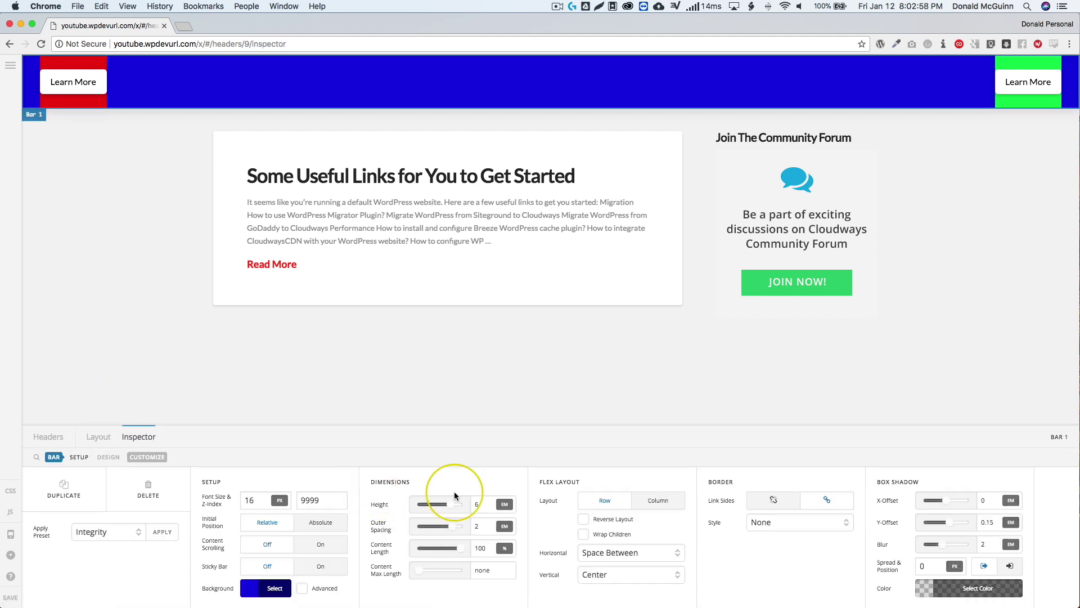
pyautogui.click(591, 557)
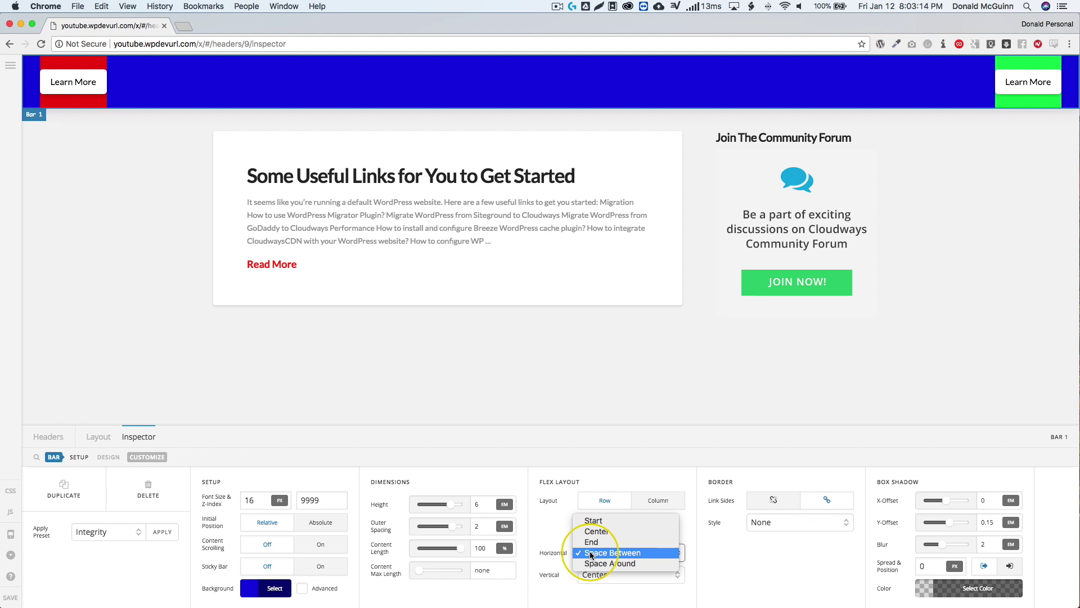
pyautogui.click(556, 535)
# Step: Duplicate the green container and set the new copy's background to yellow-green, rgb(195, 237, 13)
pyautogui.click(96, 437)
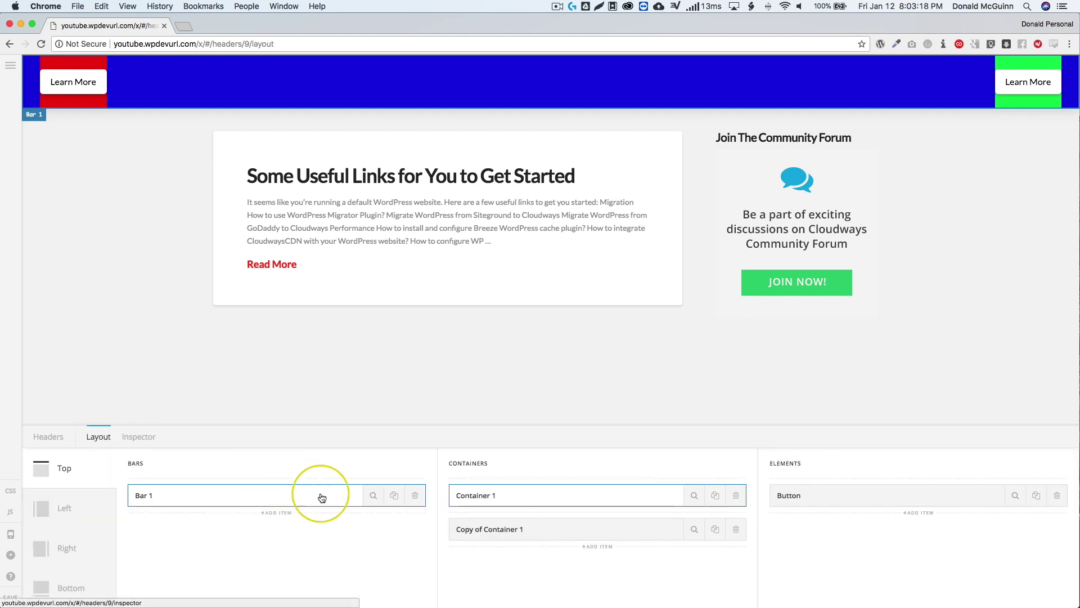
pyautogui.click(715, 528)
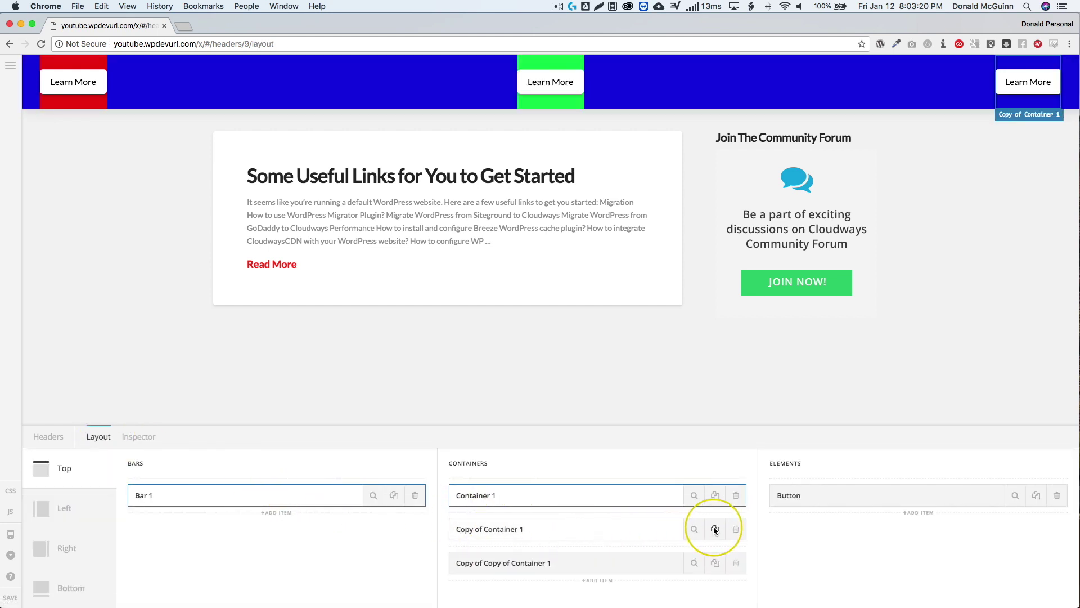
pyautogui.click(695, 563)
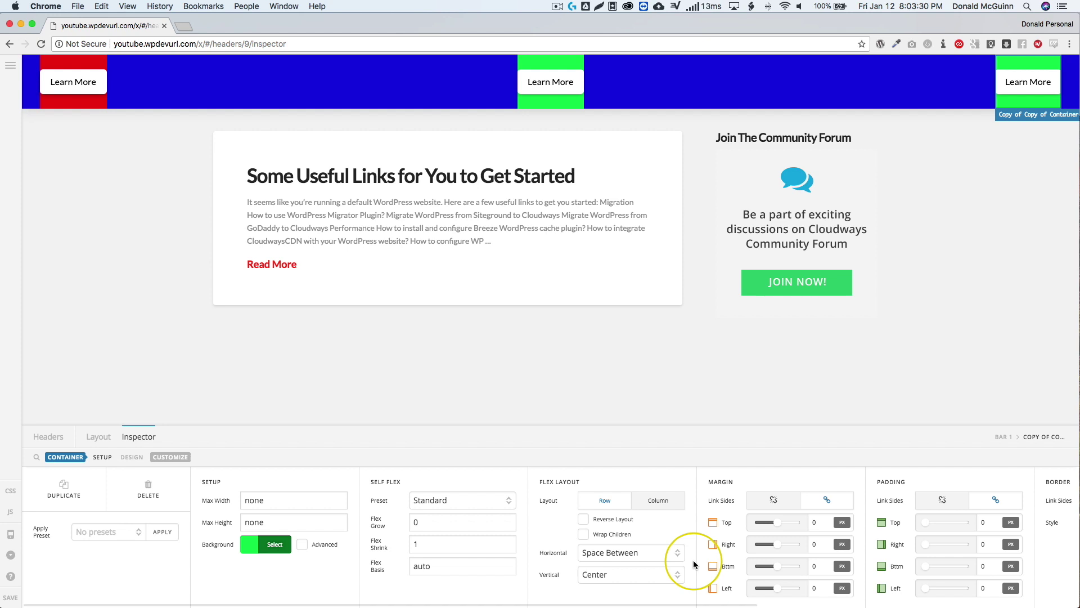
pyautogui.click(275, 544)
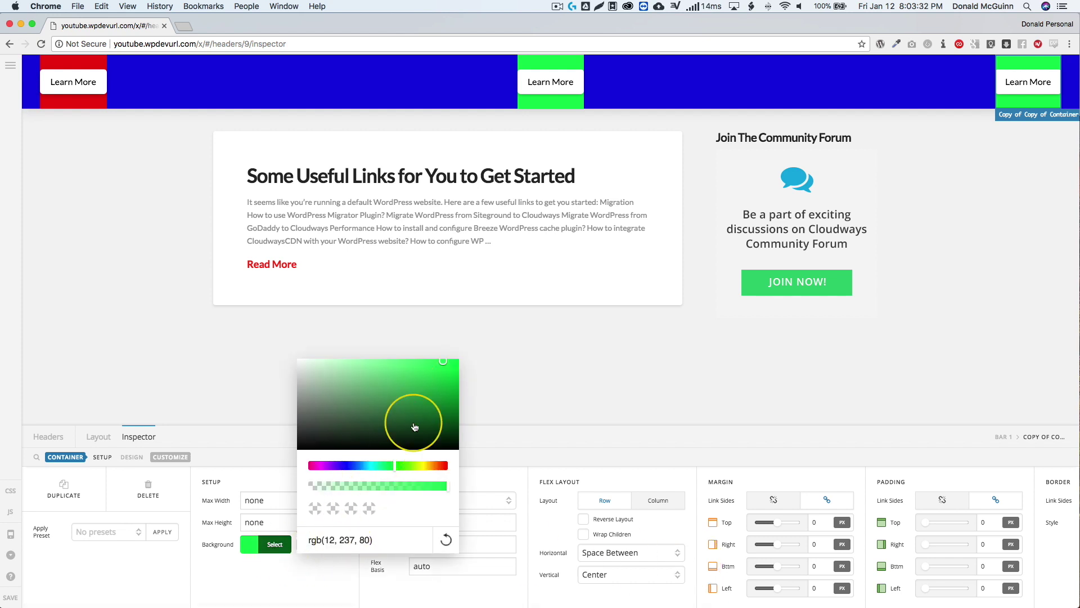
pyautogui.click(420, 465)
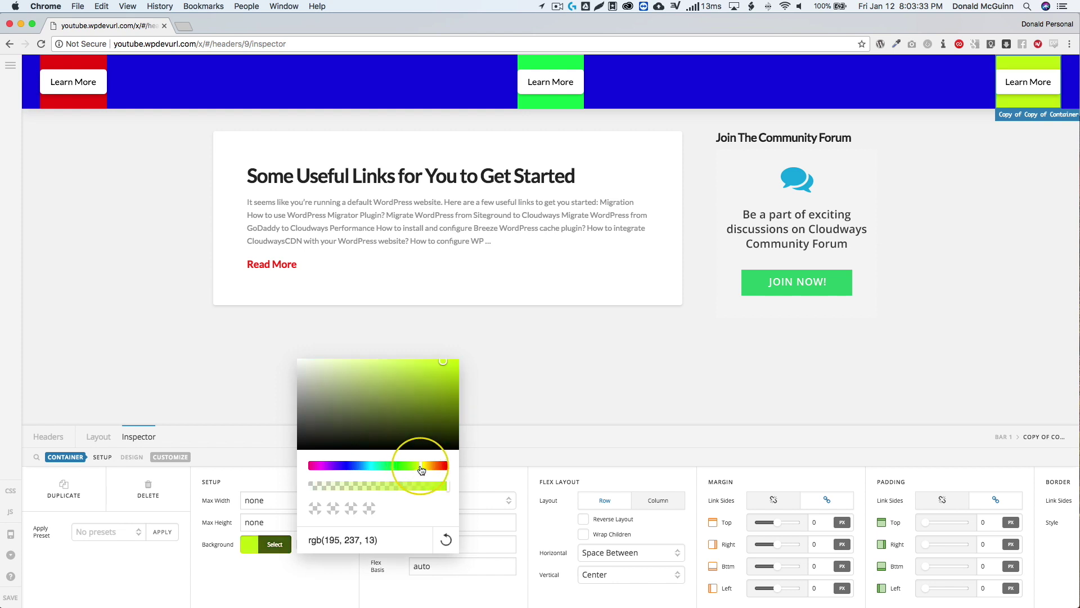
pyautogui.click(259, 460)
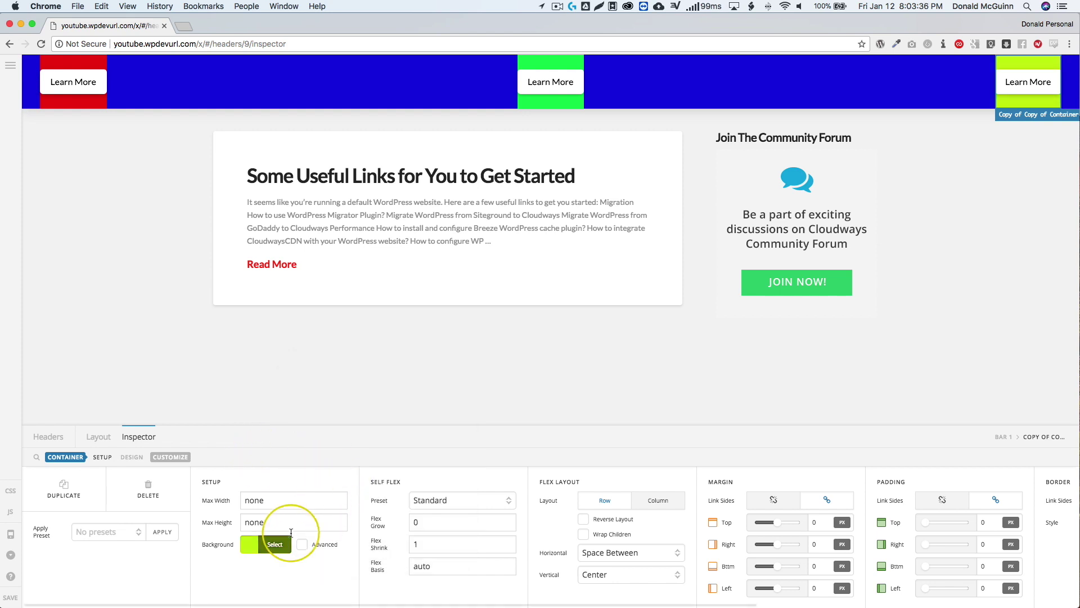
# Step: Change the background of the third container to magenta
pyautogui.click(274, 545)
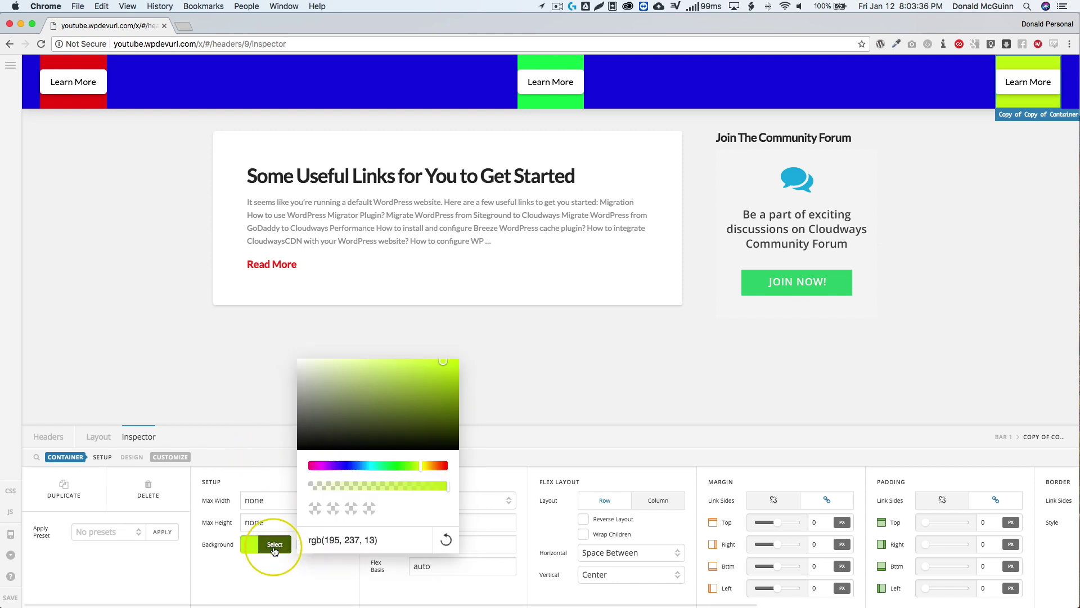
pyautogui.click(320, 465)
pyautogui.click(268, 458)
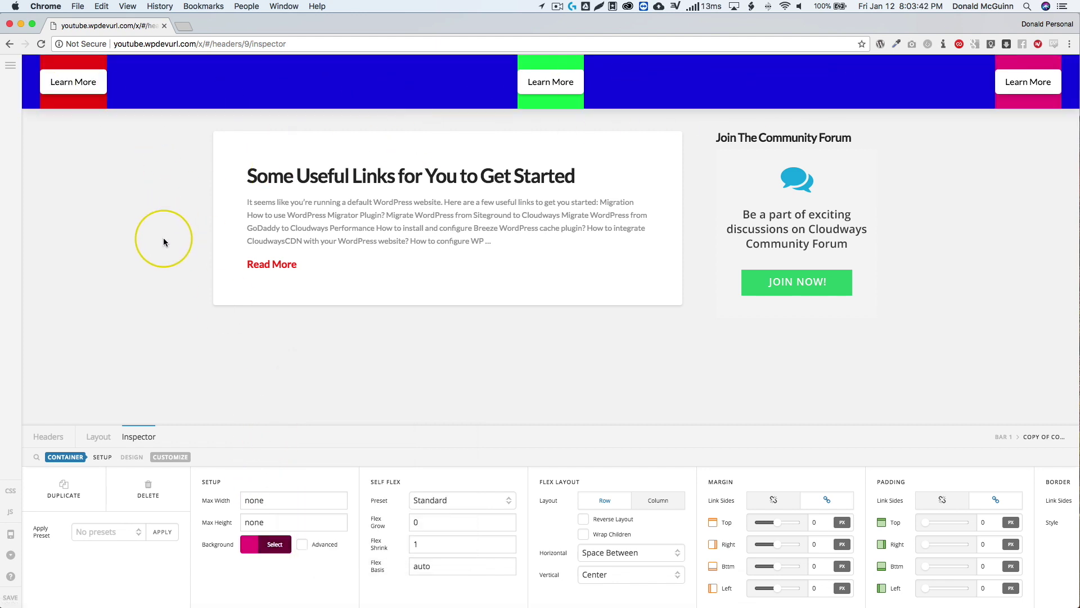
# Step: Set the horizontal flex layout of Bar 1 to Center
pyautogui.click(101, 437)
pyautogui.click(374, 86)
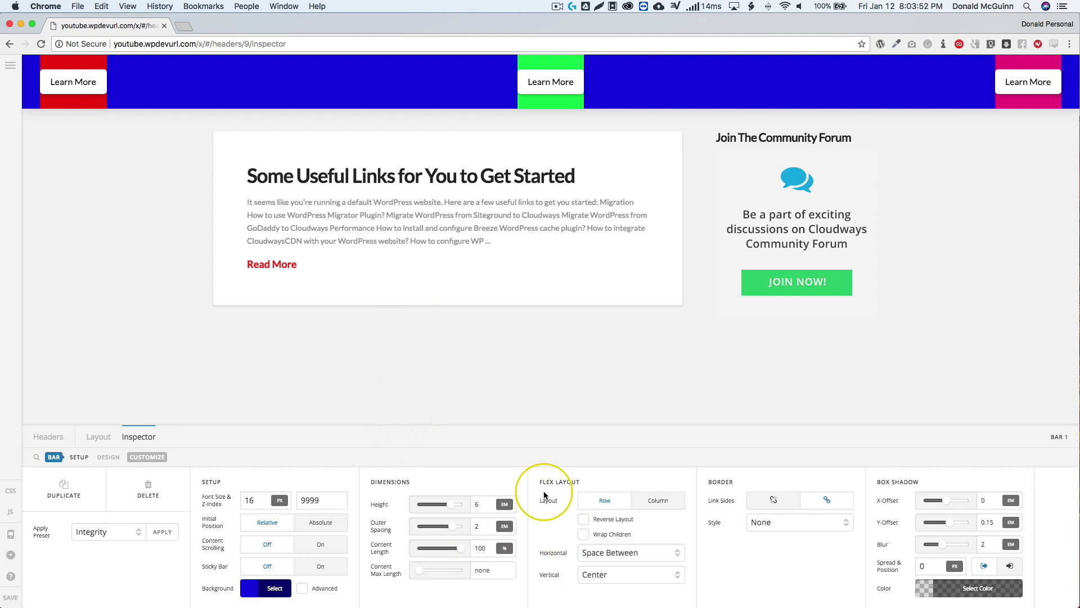
pyautogui.click(616, 557)
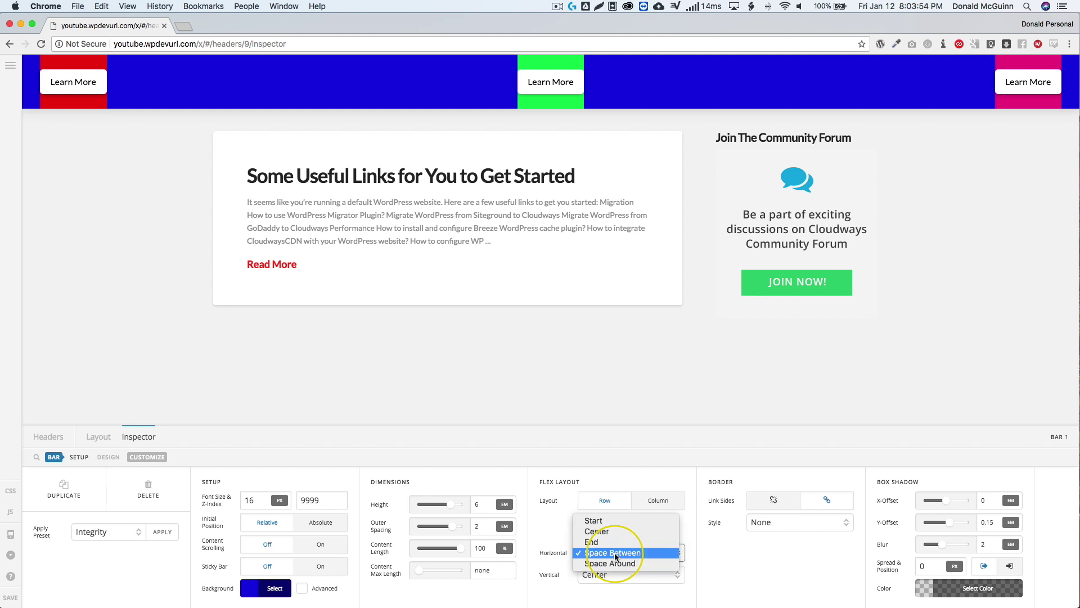
pyautogui.click(603, 535)
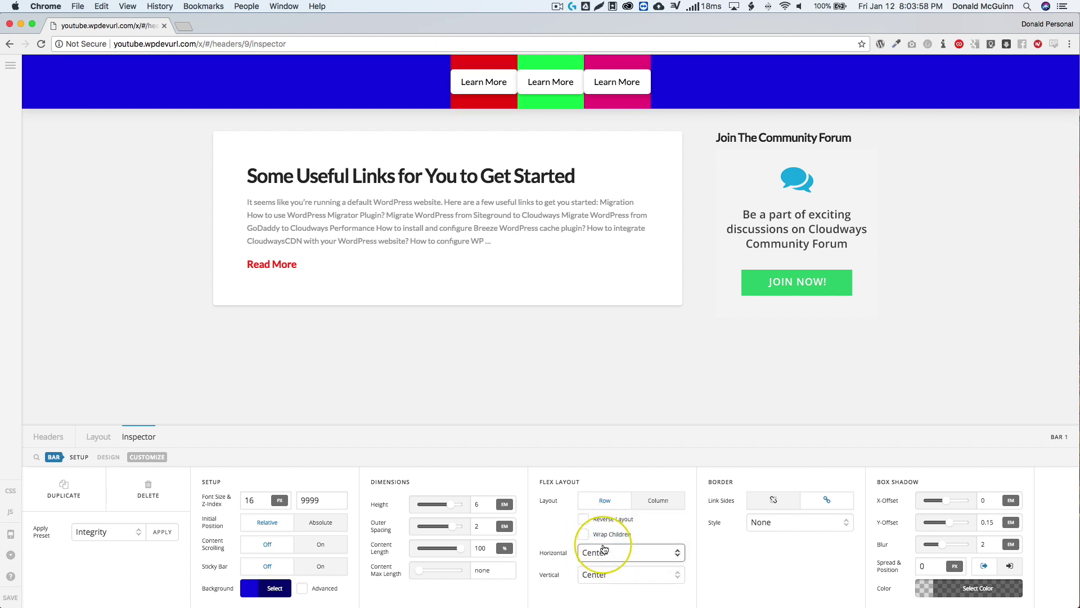
# Step: Set the horizontal flex layout of Bar 1 to Space Around, and change it to Space Between
pyautogui.click(602, 553)
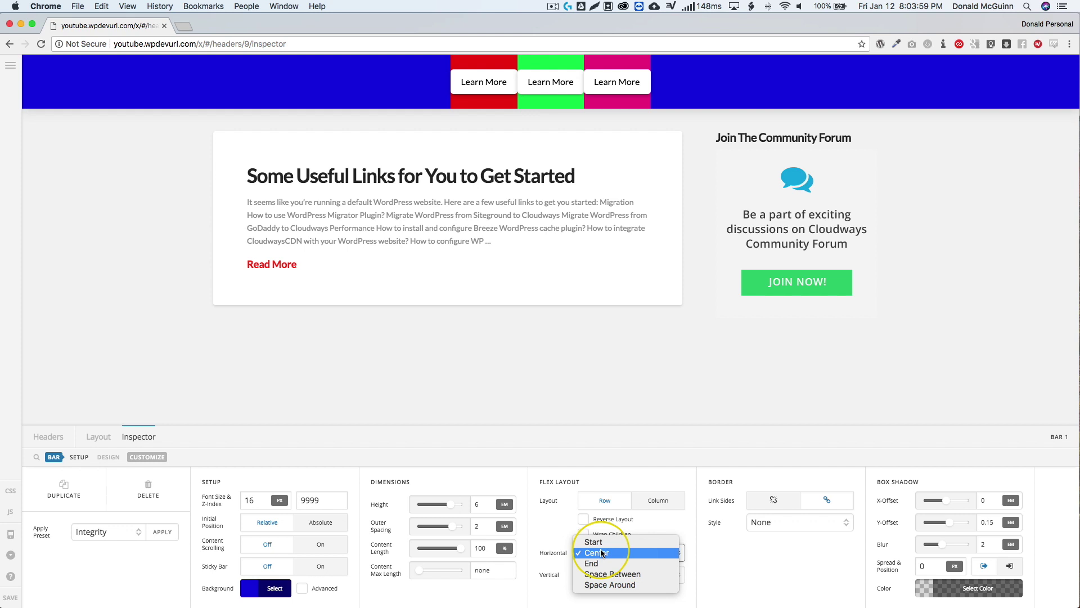
pyautogui.click(603, 586)
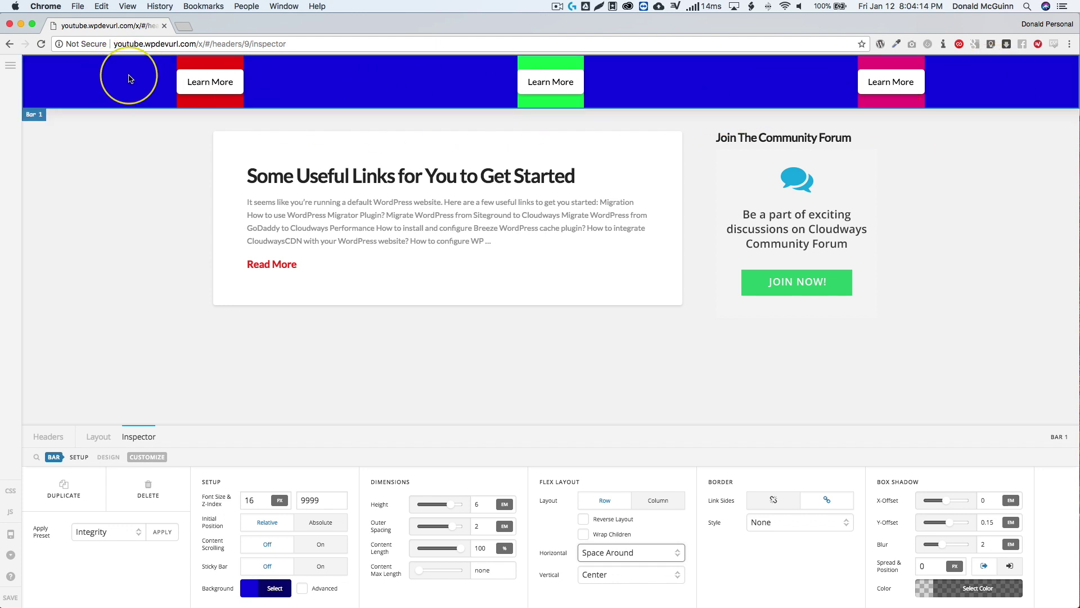
pyautogui.click(275, 456)
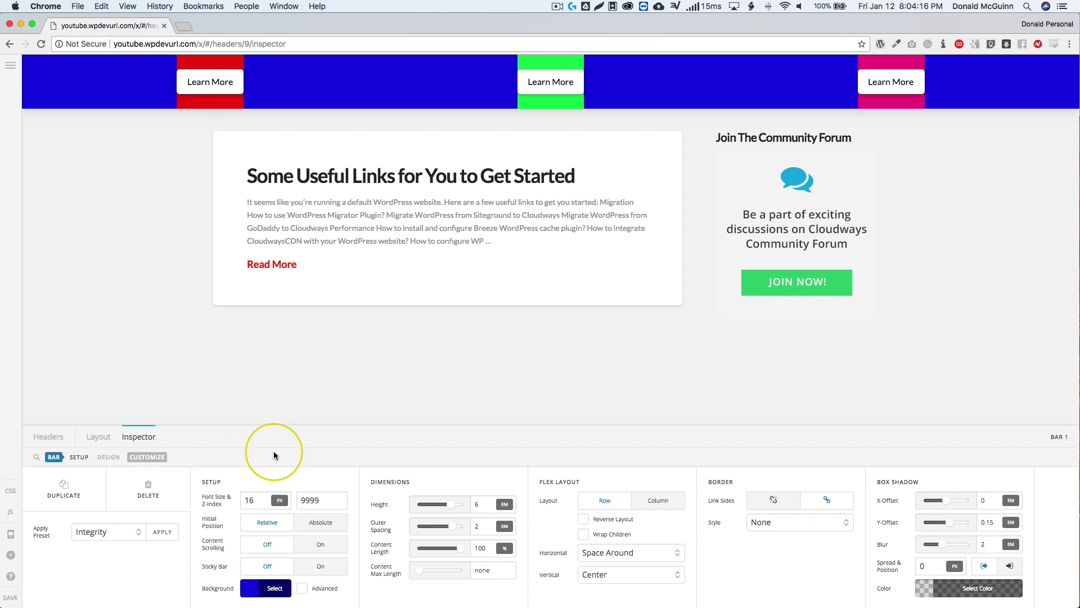
pyautogui.click(587, 553)
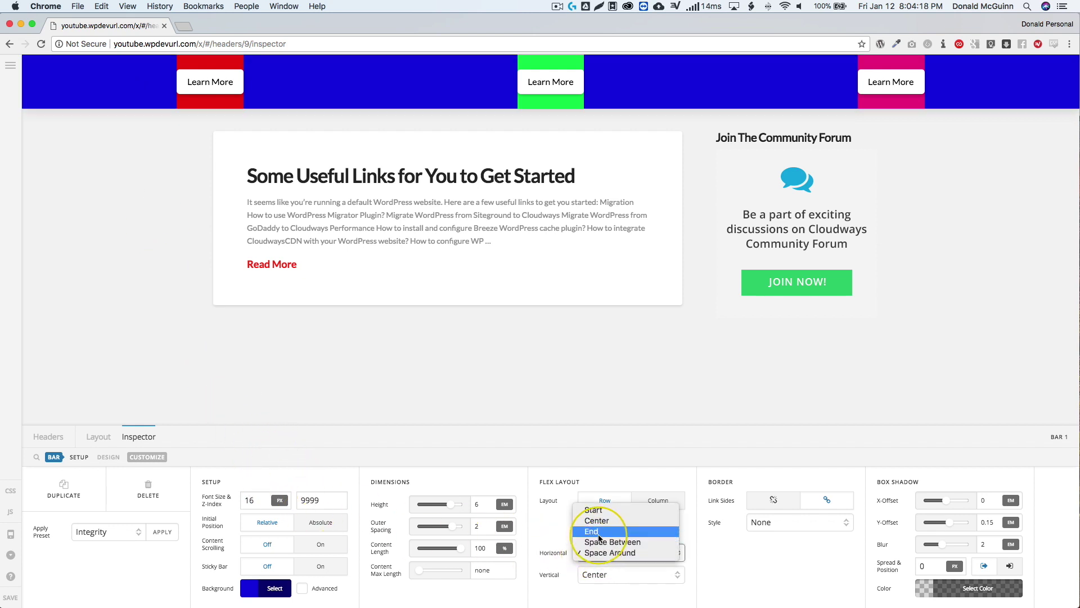
pyautogui.click(600, 544)
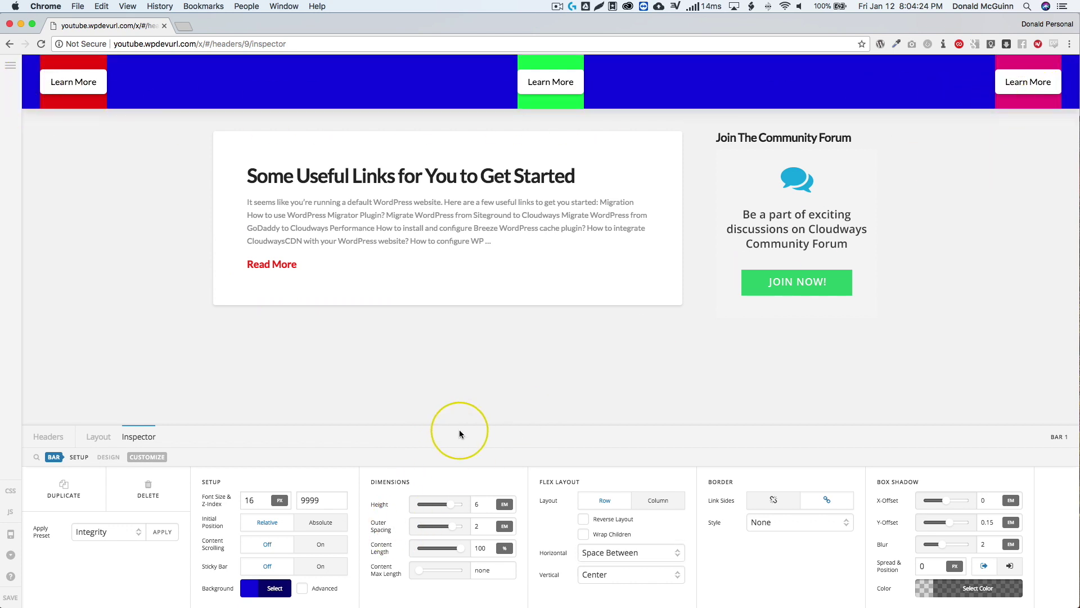
# Step: Set the outer spacing of Bar 1 to 0 em
pyautogui.click(479, 526)
pyautogui.press('BackSpace')
pyautogui.write('0')
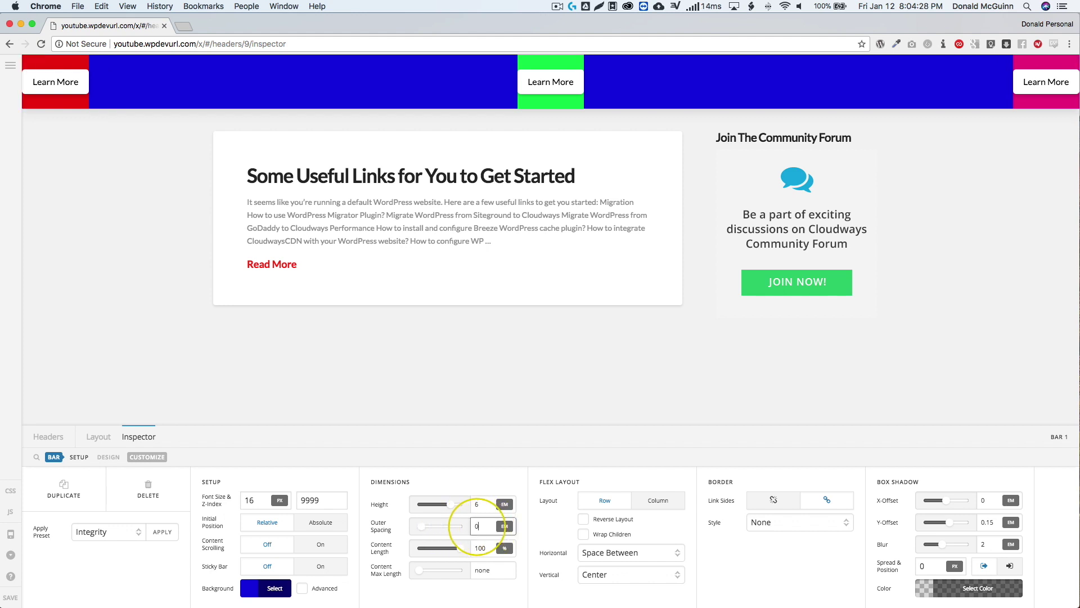
pyautogui.click(490, 442)
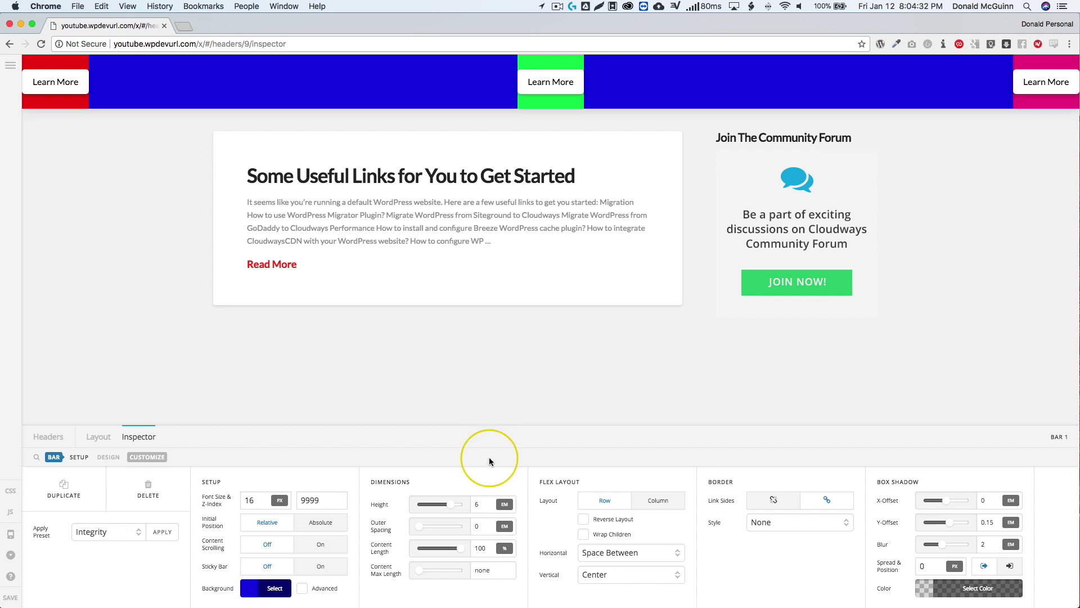
# Step: Change the horizontal flex layout of Bar 1 to Start, and switch it to End
pyautogui.click(590, 552)
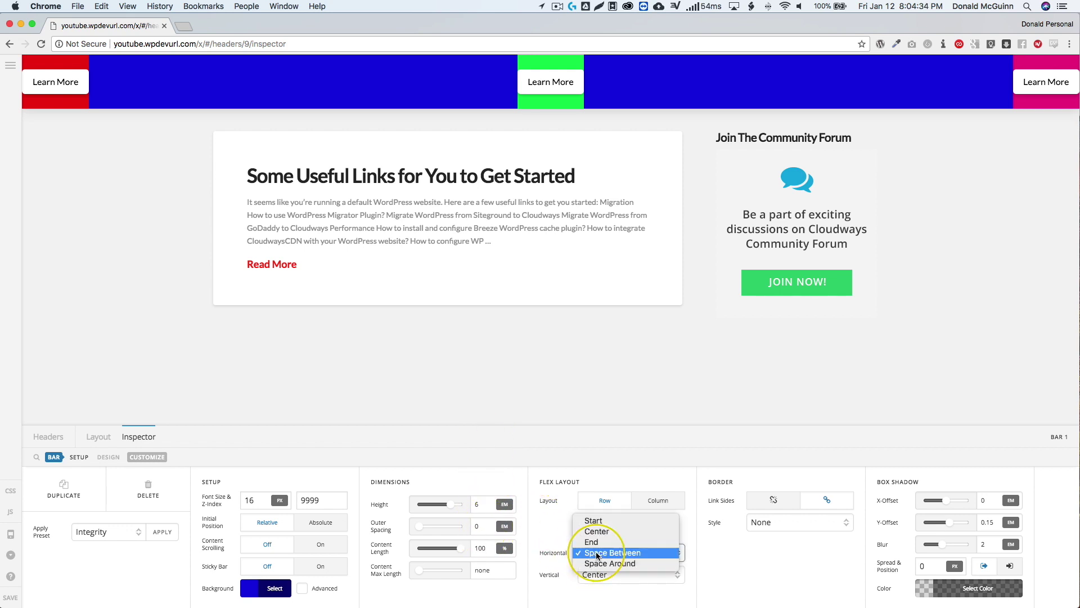
pyautogui.click(590, 522)
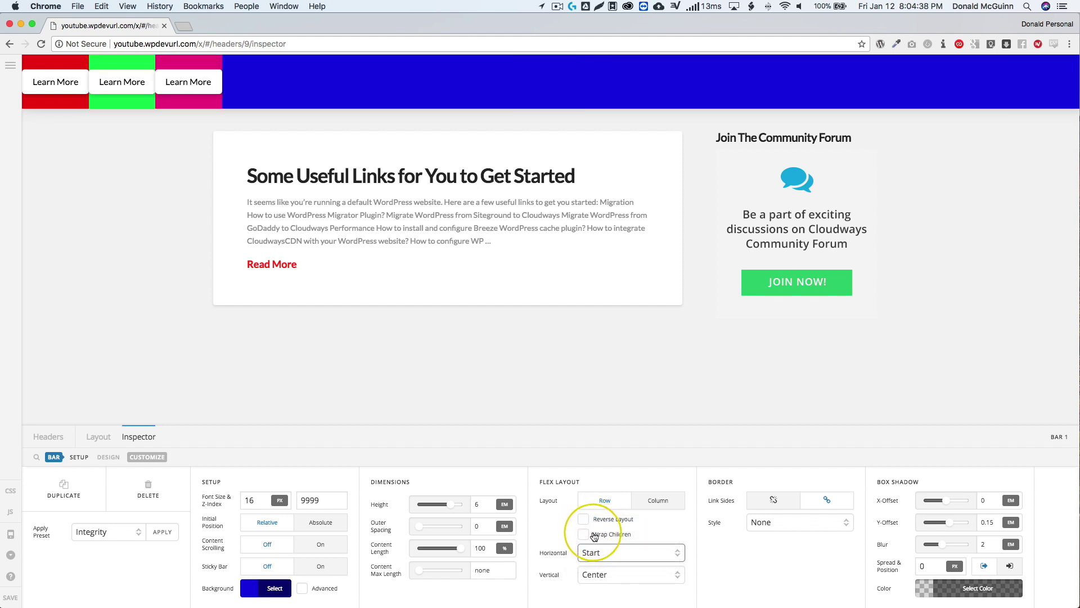
pyautogui.click(592, 553)
pyautogui.click(592, 574)
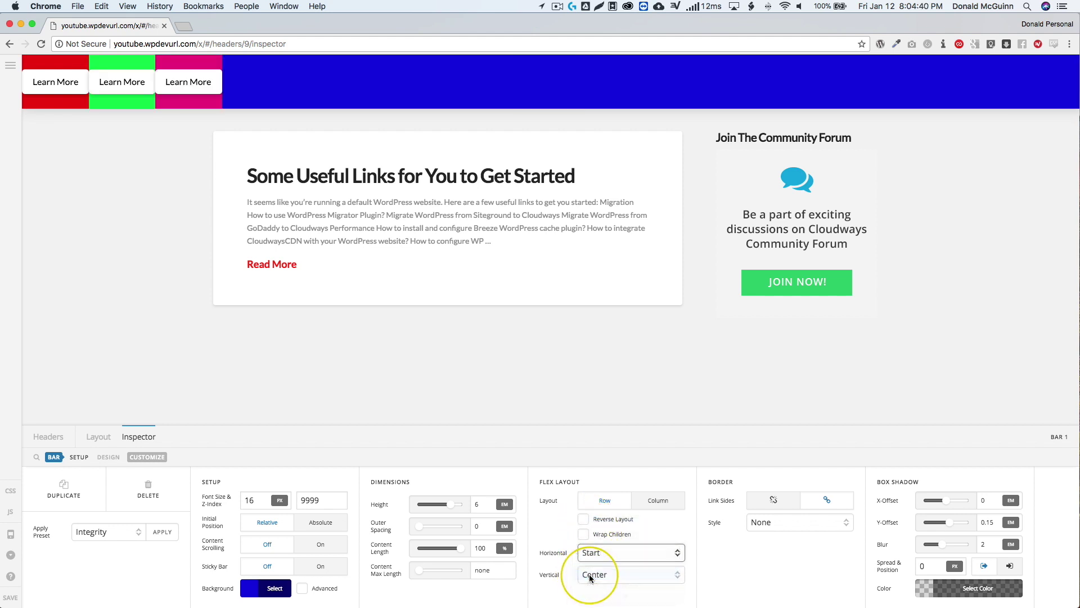
# Step: Change the horizontal flex layout of Bar 1 to Center, and switch it to Space Between
pyautogui.click(593, 554)
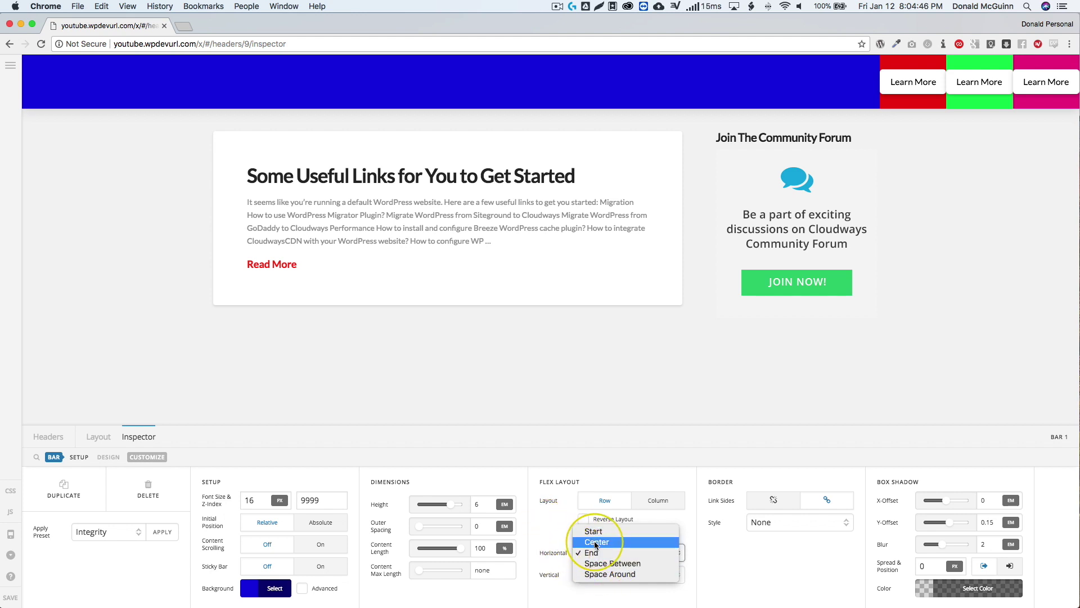
pyautogui.click(595, 542)
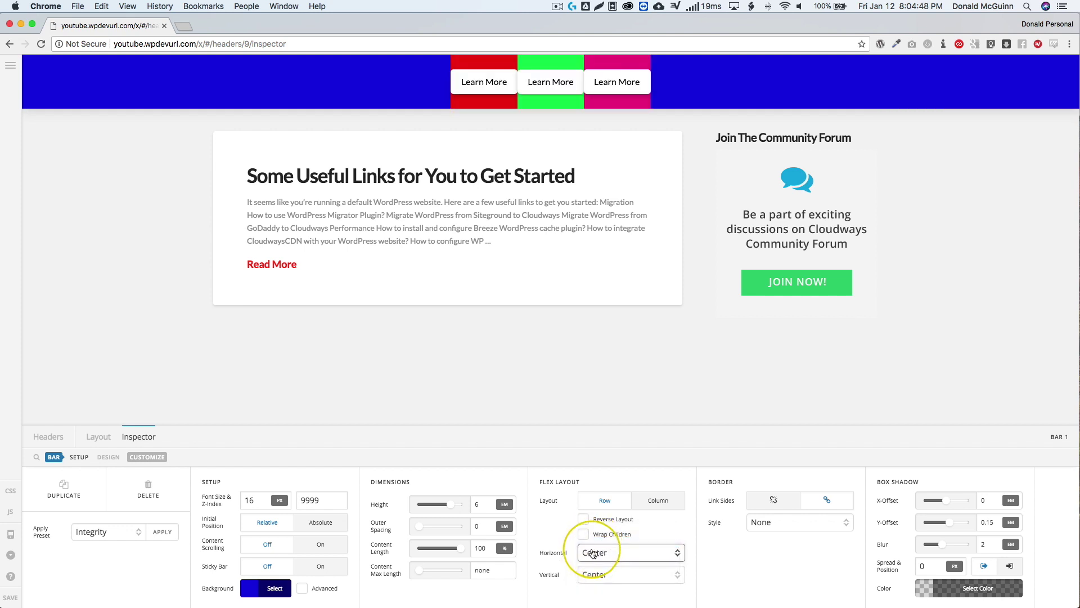
pyautogui.click(594, 554)
pyautogui.click(579, 574)
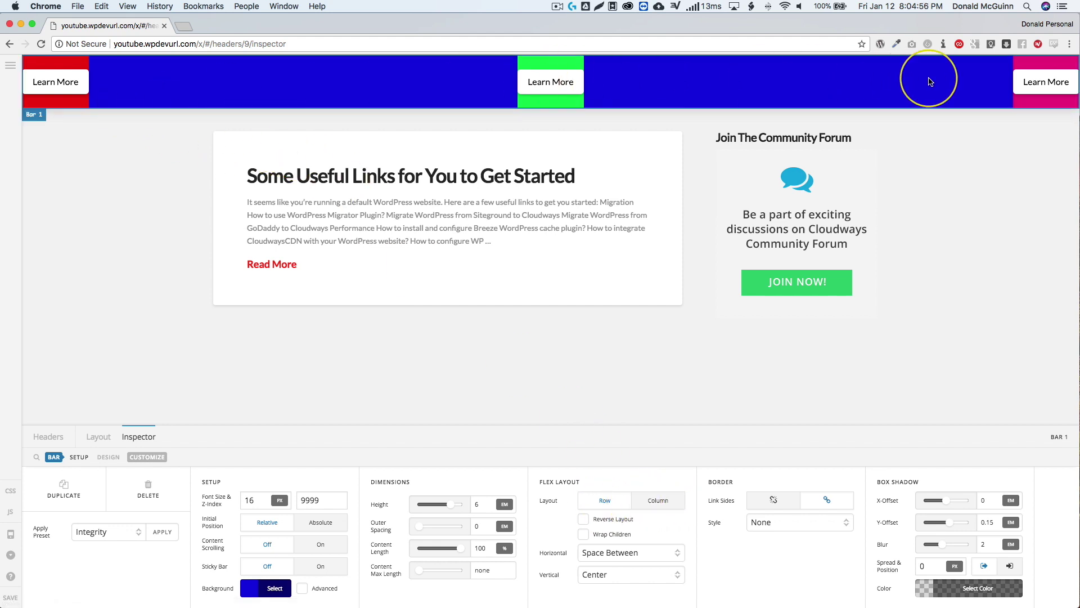
# Step: Switch the flex layout of Bar 1 to Column and set the bar's height to auto
pyautogui.click(663, 499)
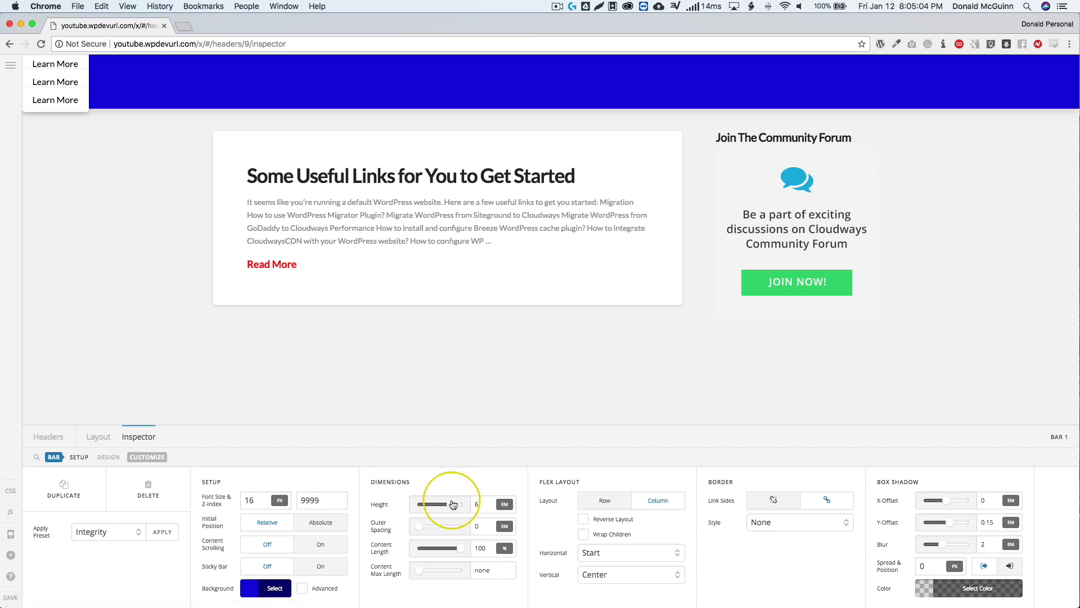
pyautogui.click(479, 503)
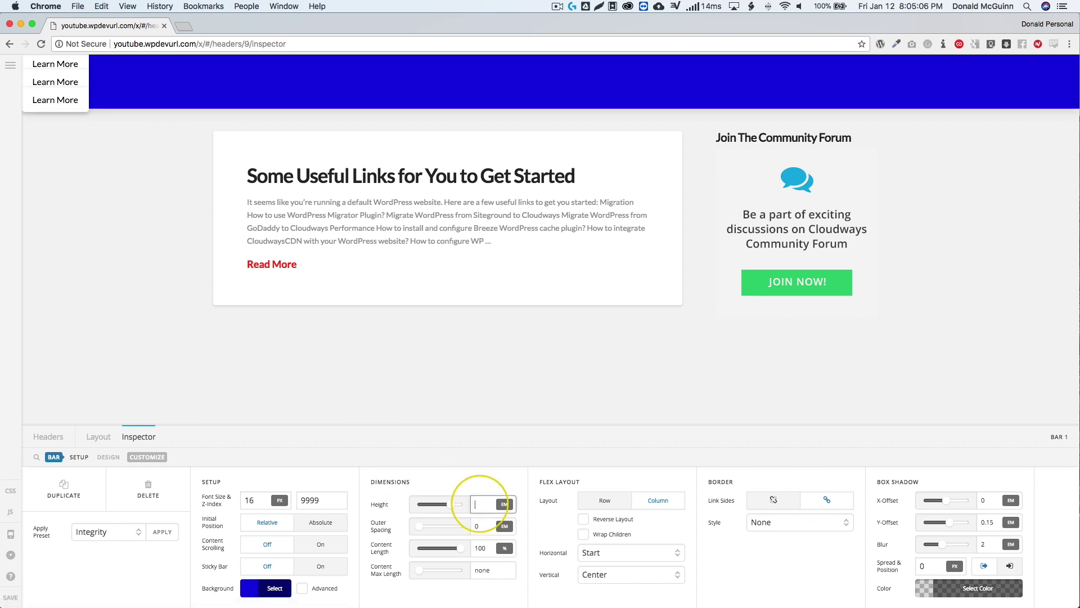
pyautogui.write('auto')
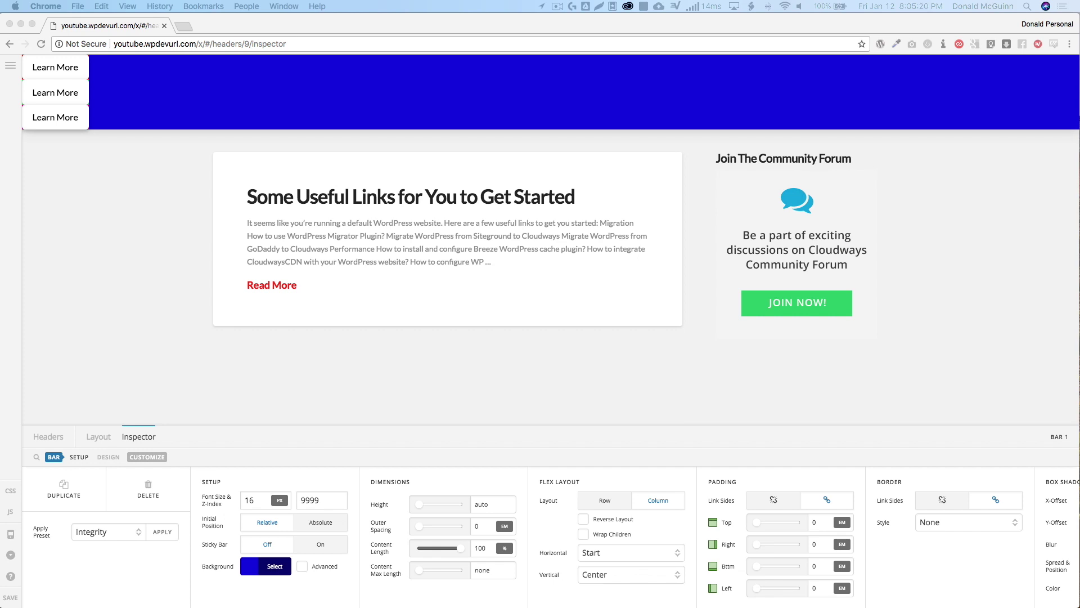
pyautogui.click(106, 87)
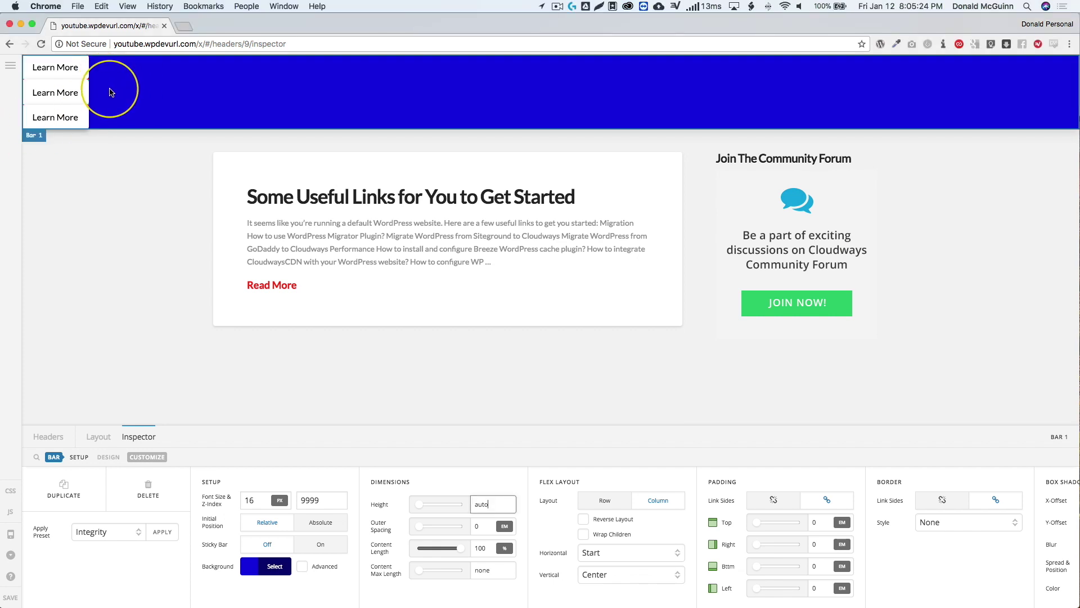
# Step: Try a height of 10 em for Bar 1, and increase it to 300 px
pyautogui.doubleClick(491, 507)
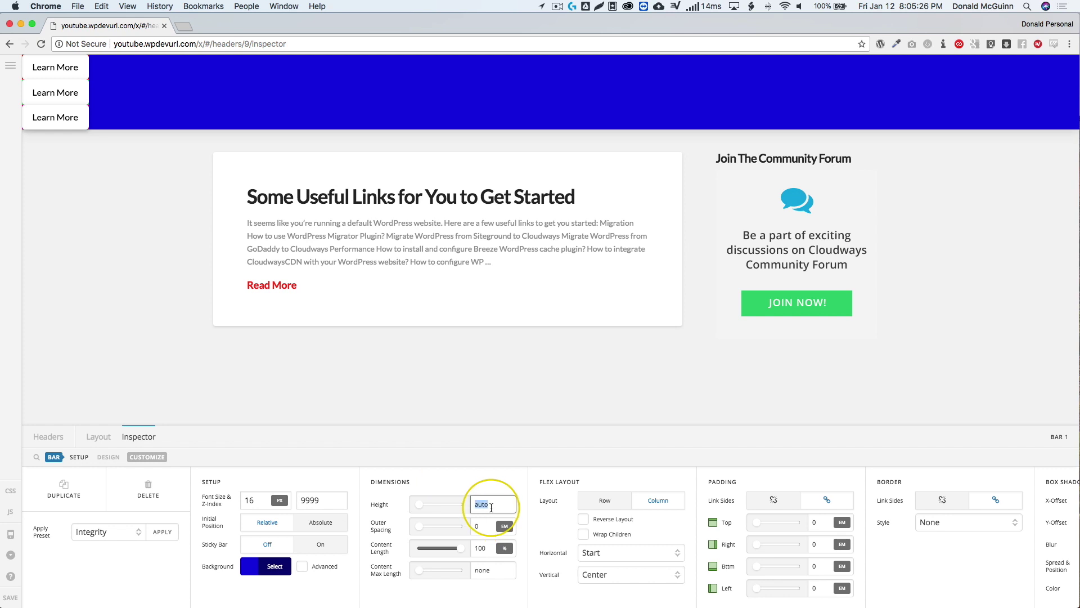
pyautogui.write('10')
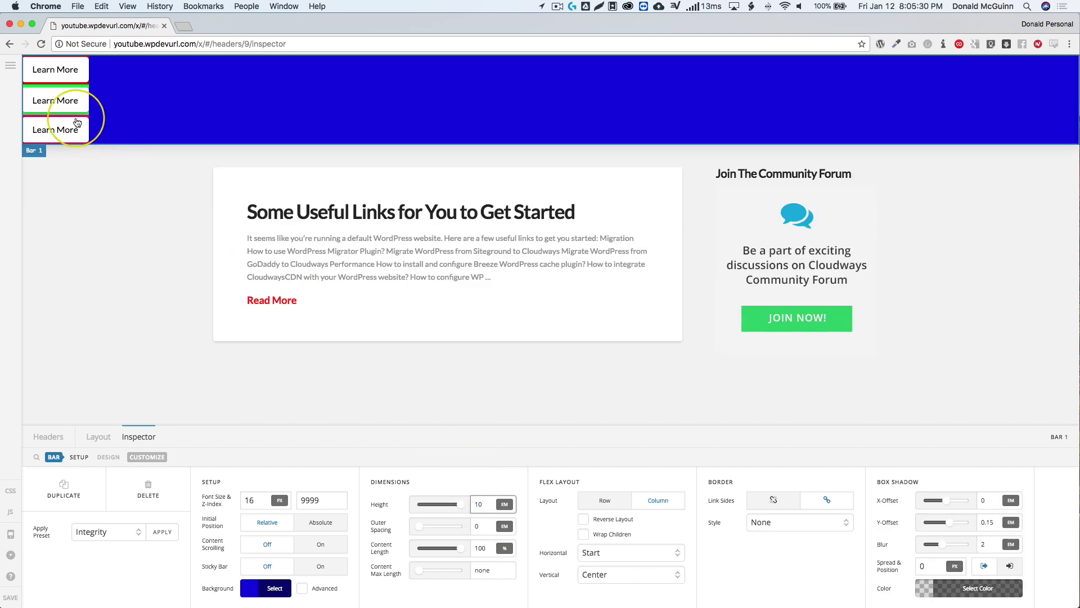
pyautogui.doubleClick(472, 505)
pyautogui.write('300')
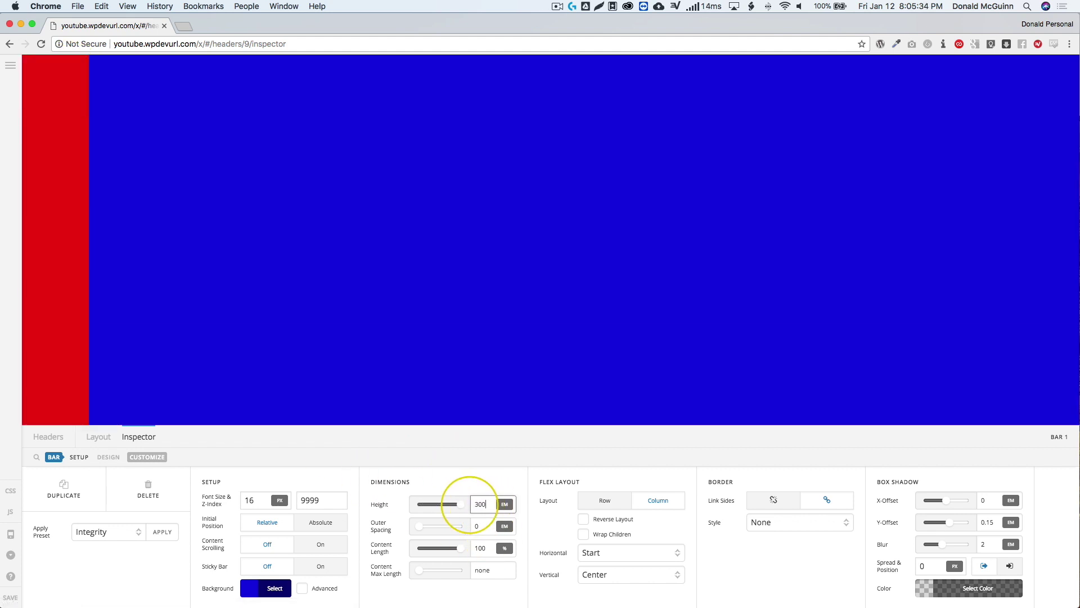
pyautogui.write('px')
pyautogui.press('Return')
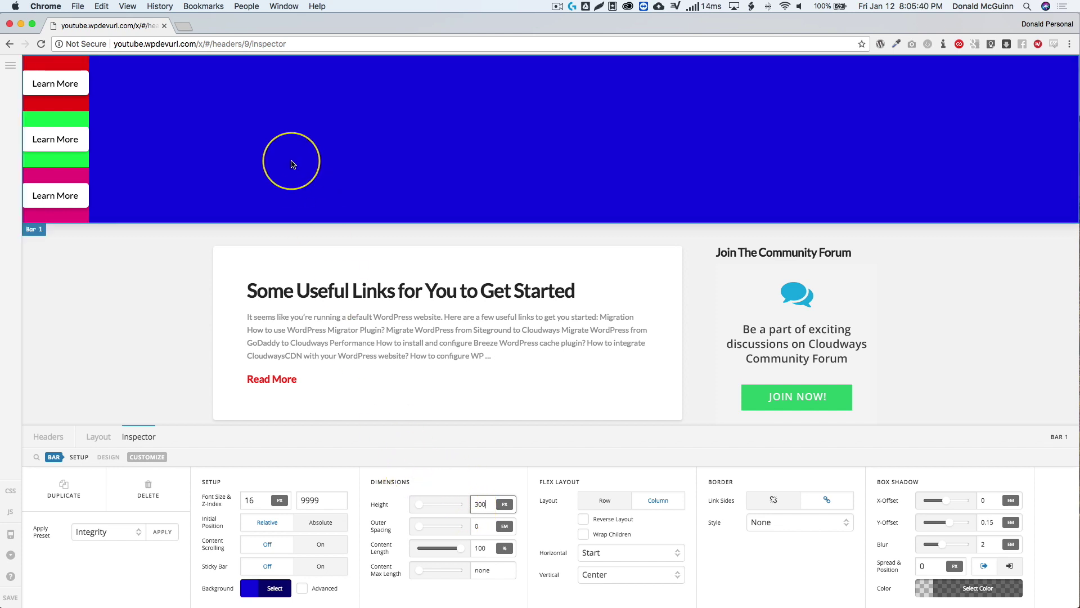
# Step: Return the flex layout of Bar 1 to Row and set the bar's height to 6 em
pyautogui.click(93, 437)
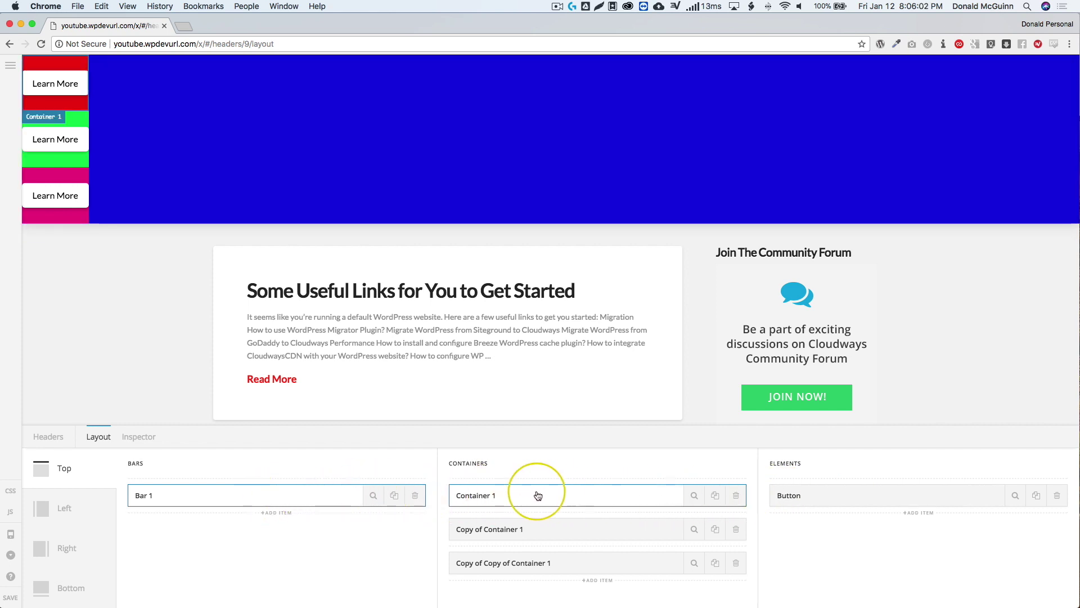
pyautogui.click(373, 495)
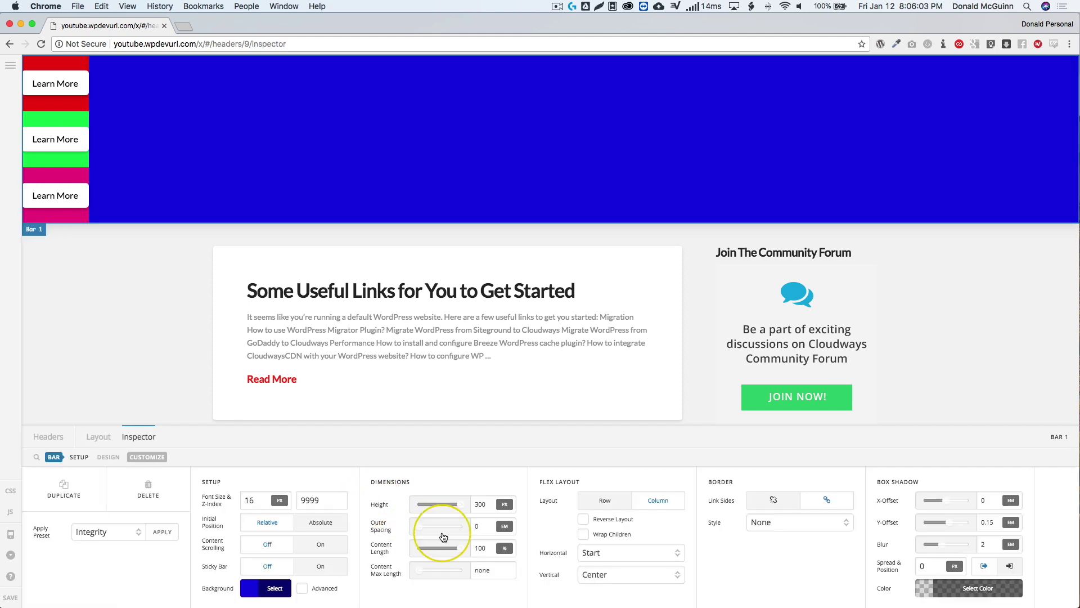
pyautogui.click(605, 500)
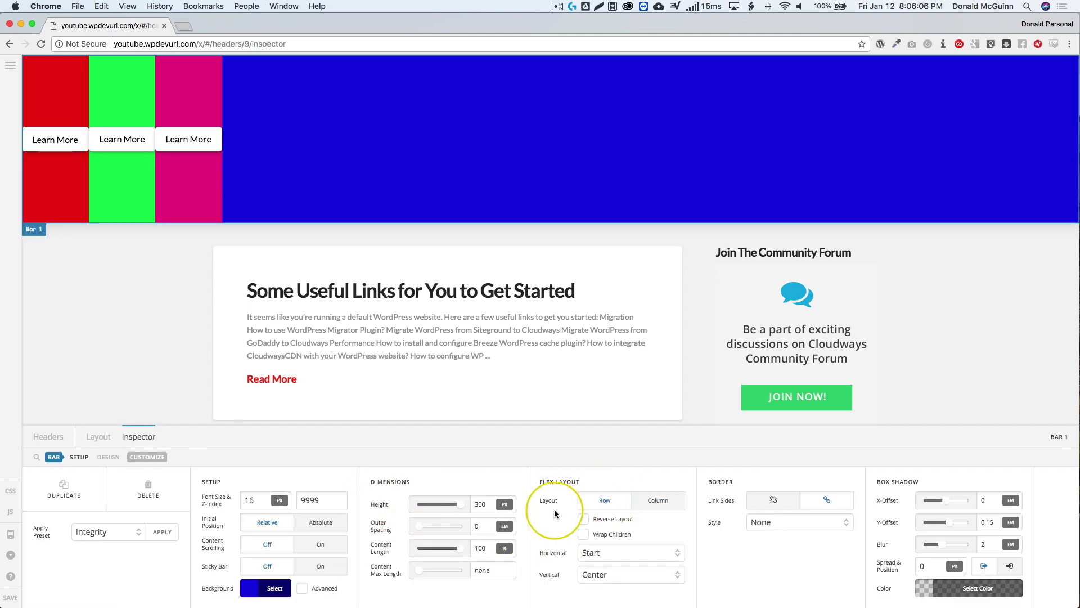
pyautogui.doubleClick(480, 504)
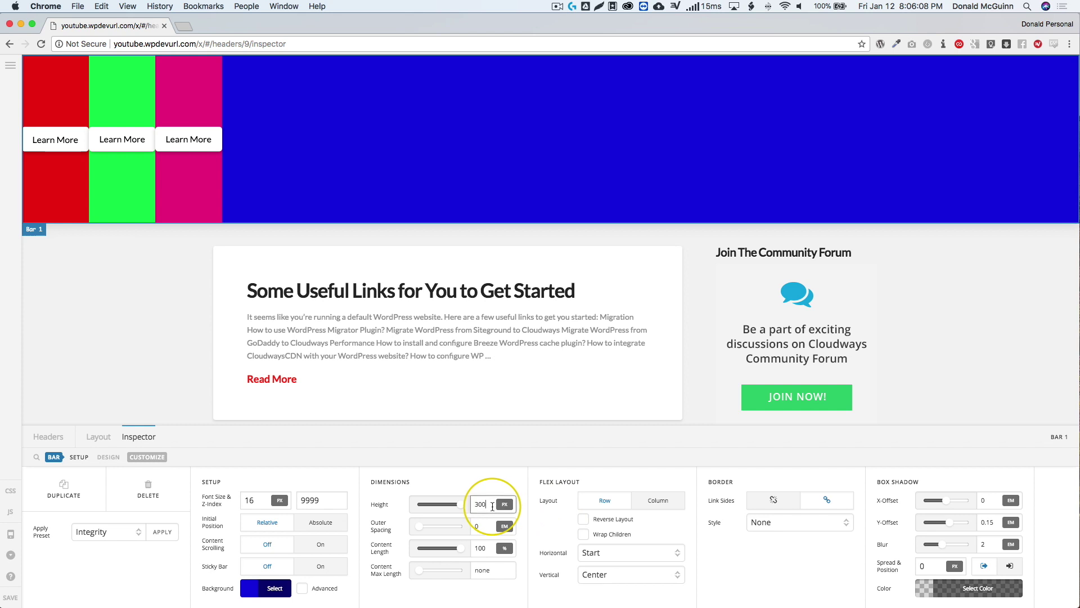
pyautogui.write('6')
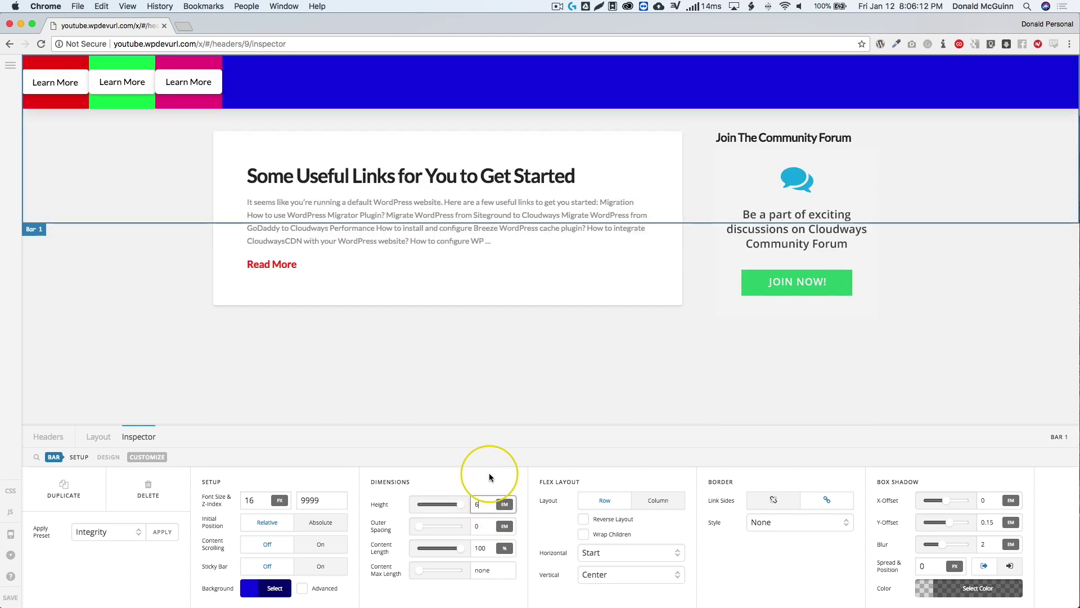
pyautogui.click(489, 478)
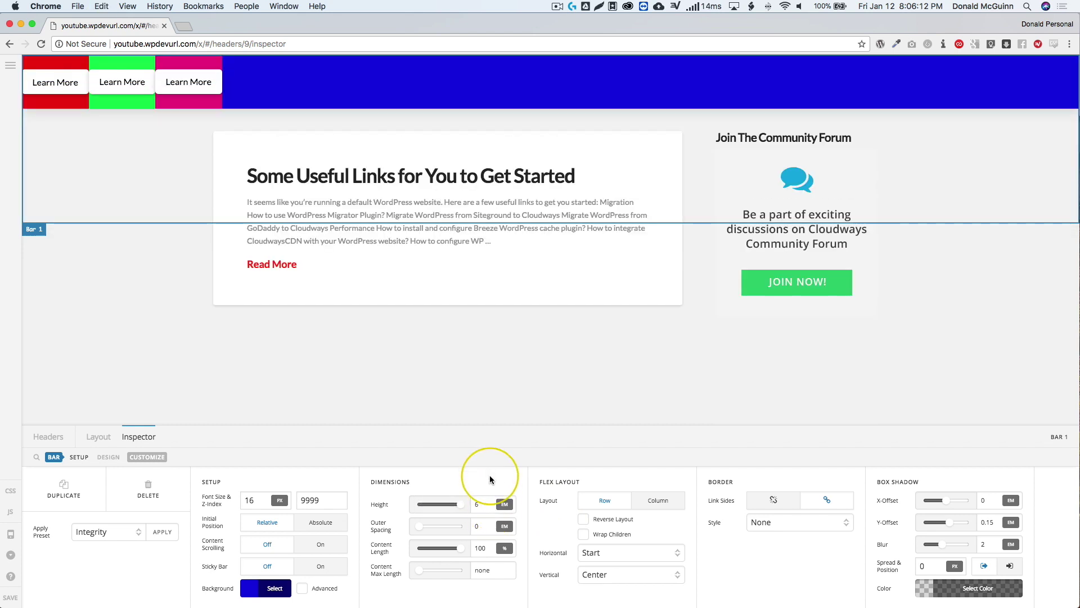
# Step: Toggle Reverse Layout on and off for Bar 1's row, with horizontal alignment at Start and at End
pyautogui.click(584, 522)
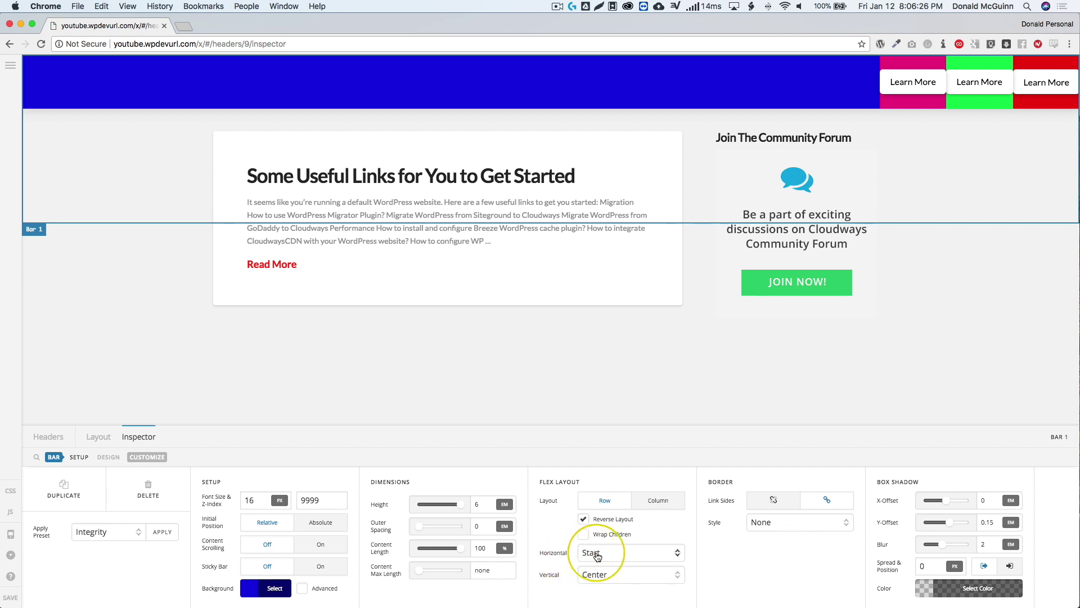
pyautogui.click(583, 520)
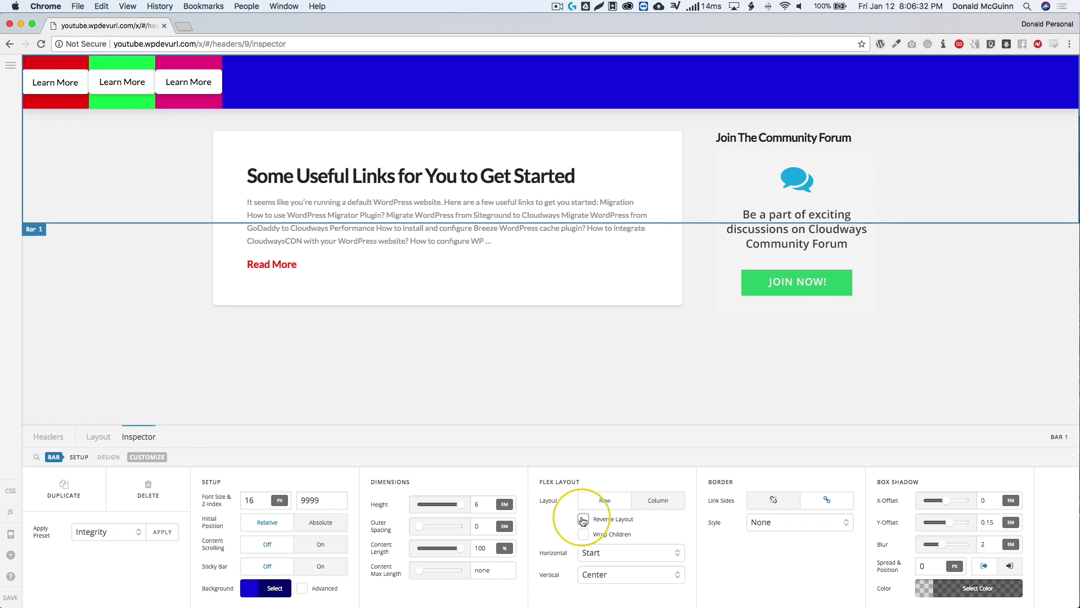
pyautogui.click(592, 553)
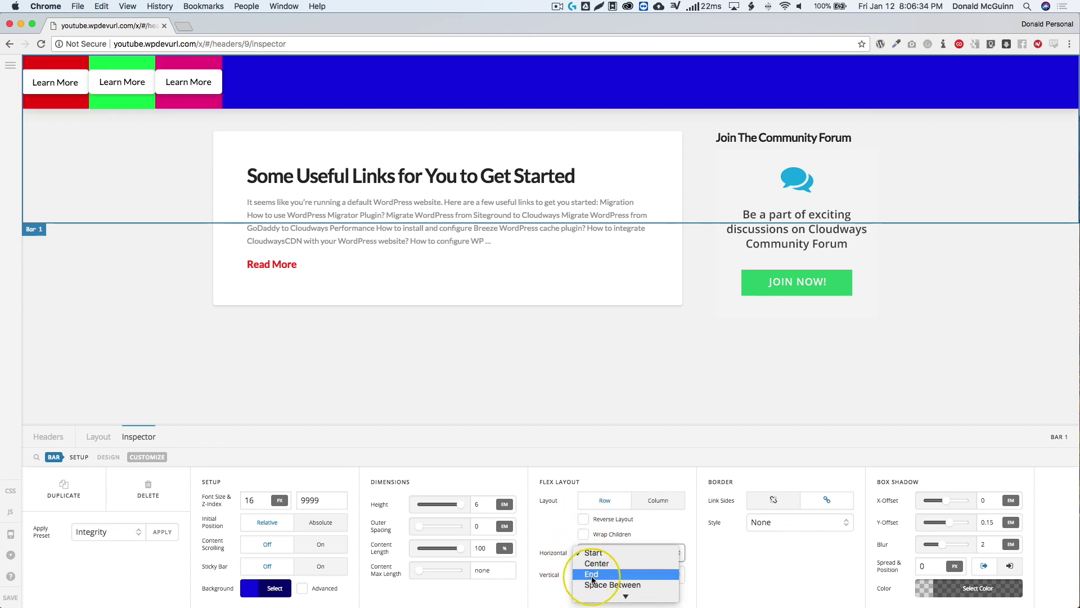
pyautogui.click(591, 575)
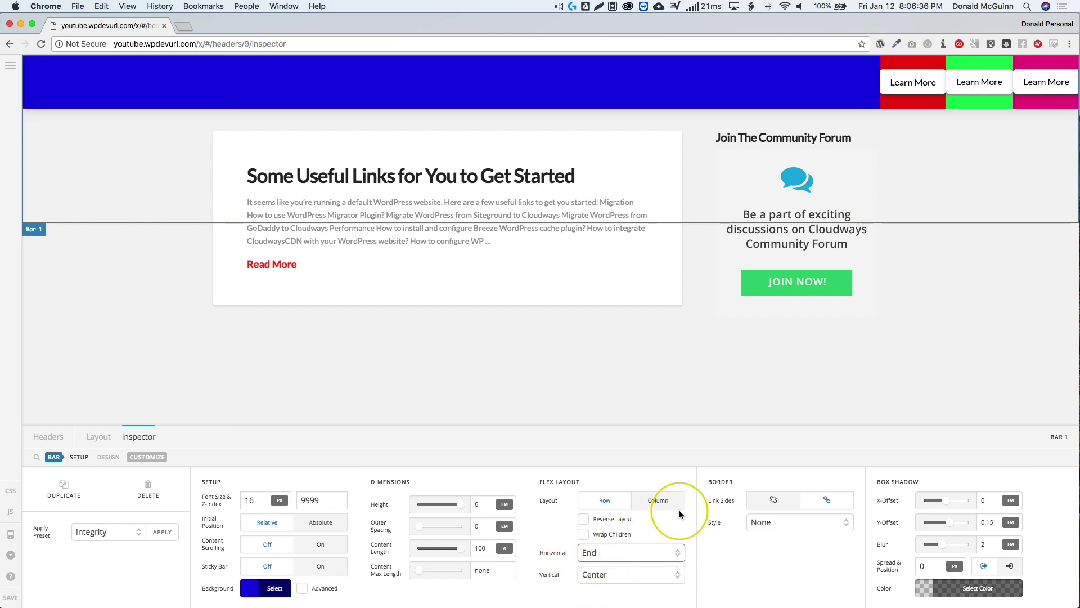
pyautogui.click(584, 521)
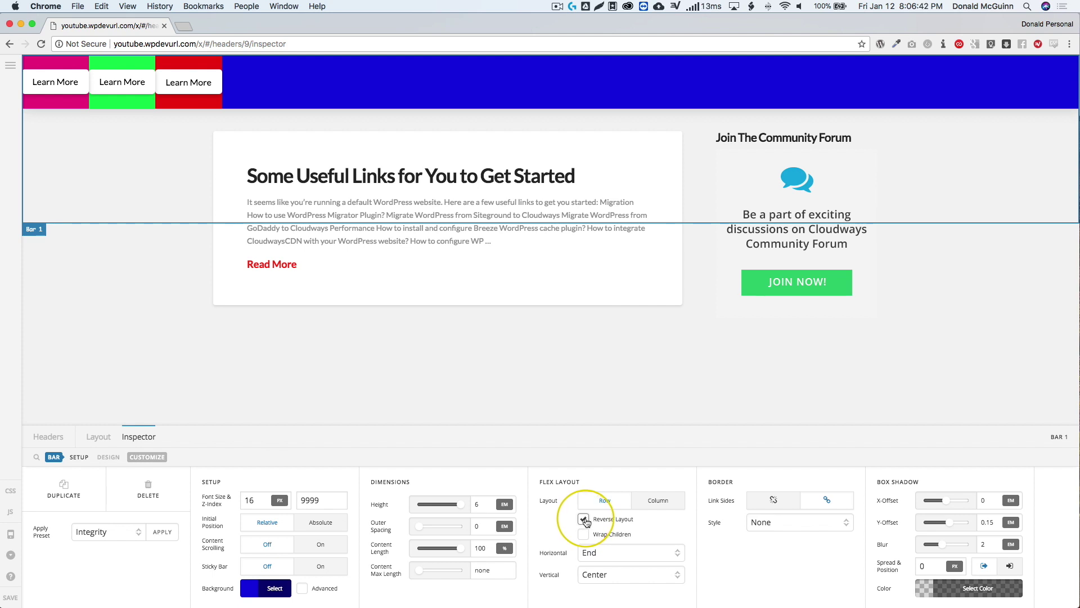
pyautogui.click(584, 518)
# Step: Set the horizontal flex layout of Bar 1 to Start and enable Reverse Layout
pyautogui.click(595, 552)
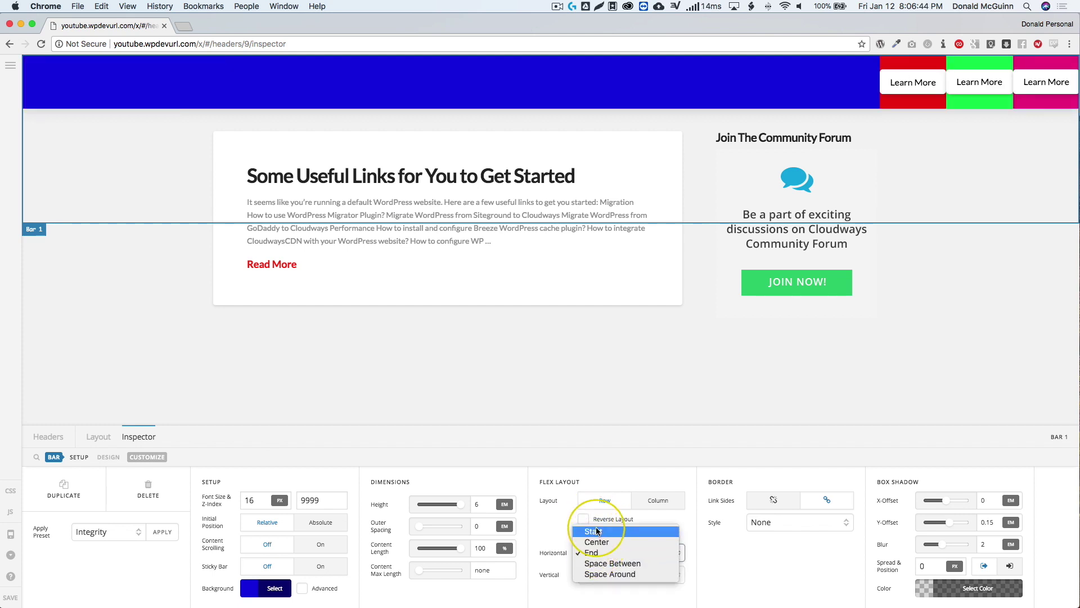
pyautogui.click(595, 531)
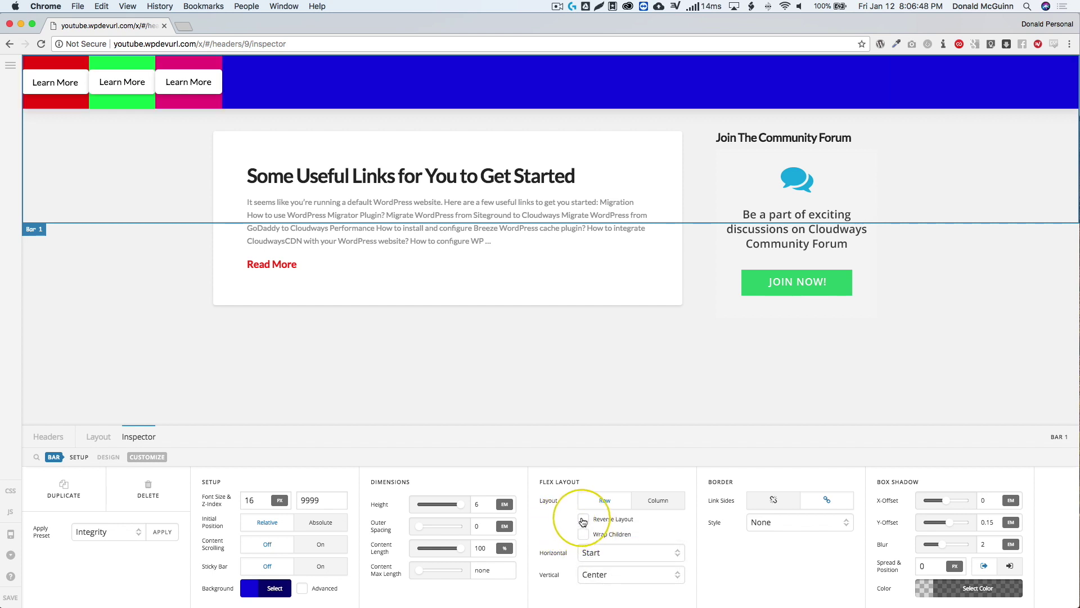
pyautogui.click(583, 519)
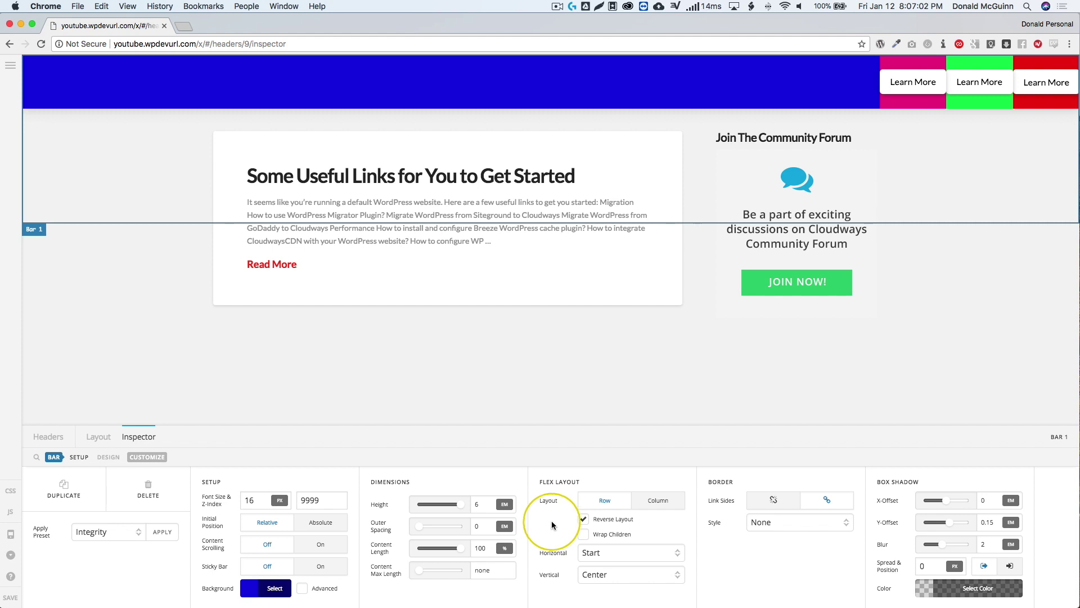
# Step: Turn off Reverse Layout for Bar 1
pyautogui.click(583, 519)
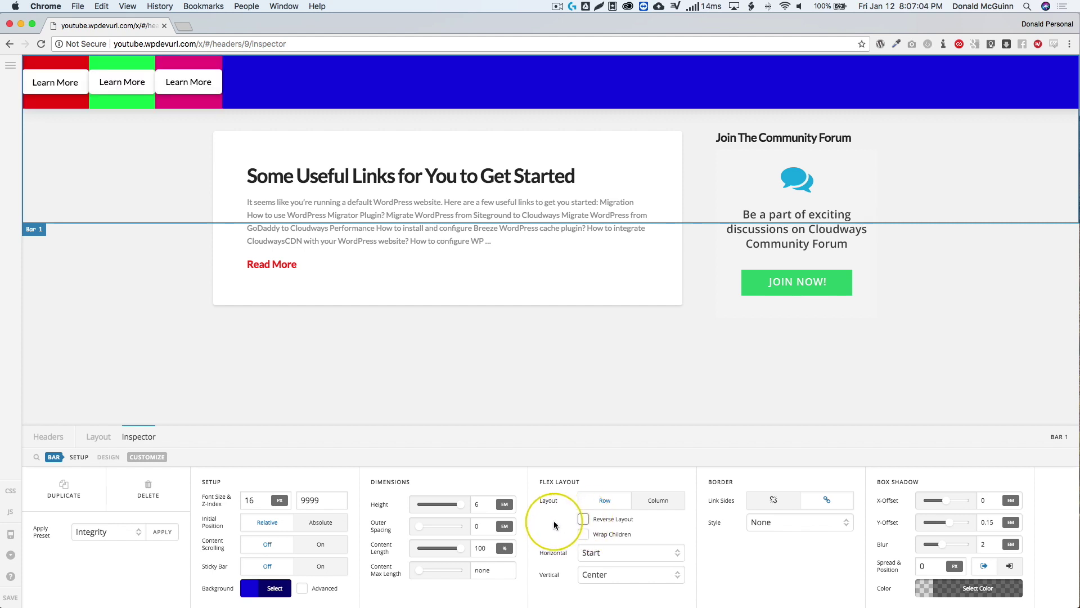
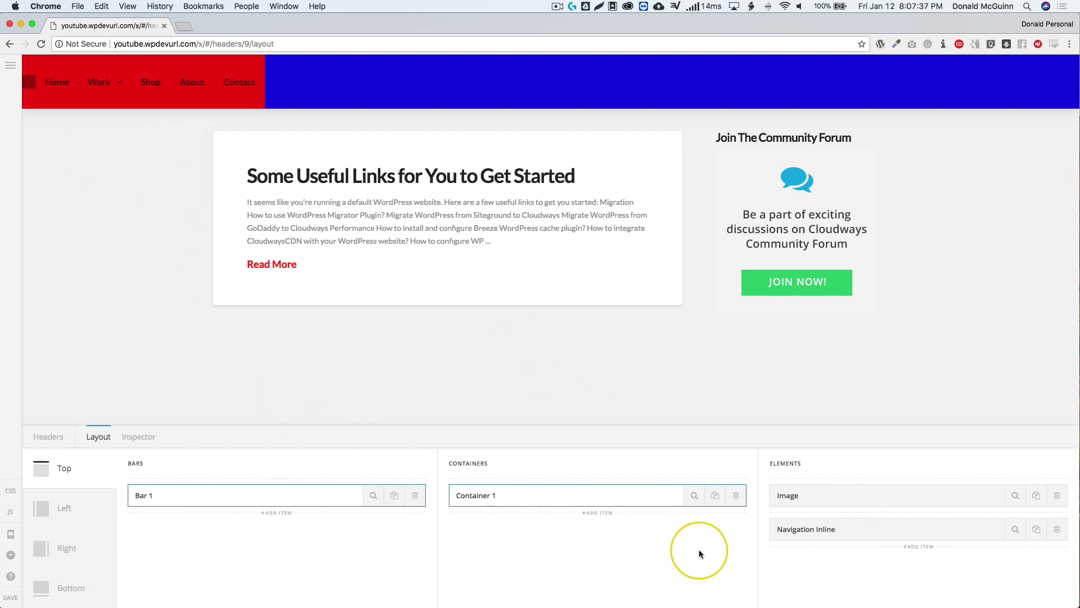
# Step: Keep Container 1's horizontal flex layout at Space Between and set its self flex preset to Fill Space Equally
pyautogui.click(695, 496)
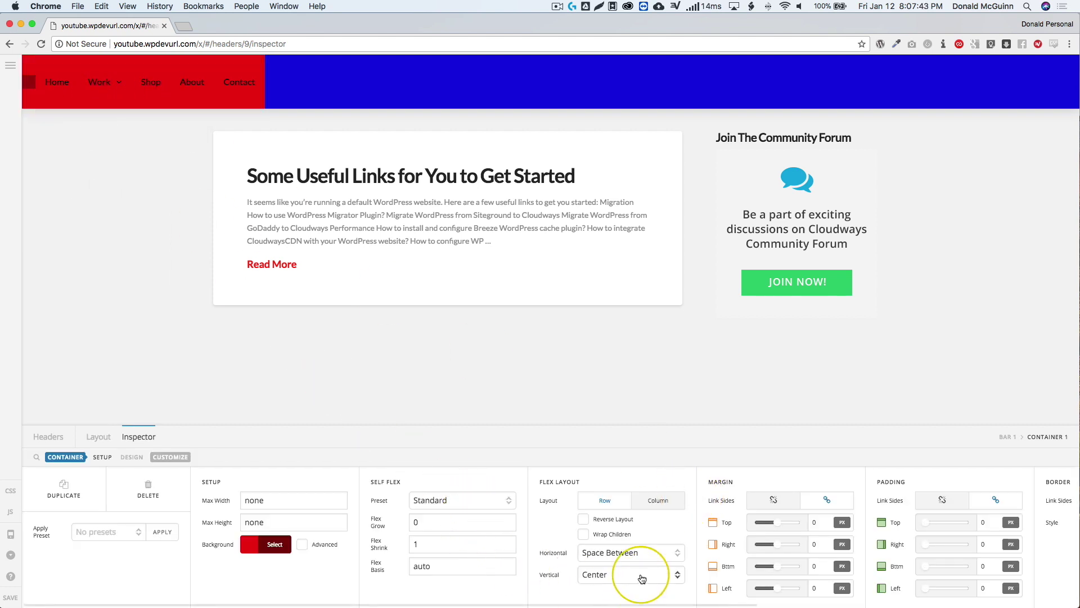
pyautogui.click(616, 553)
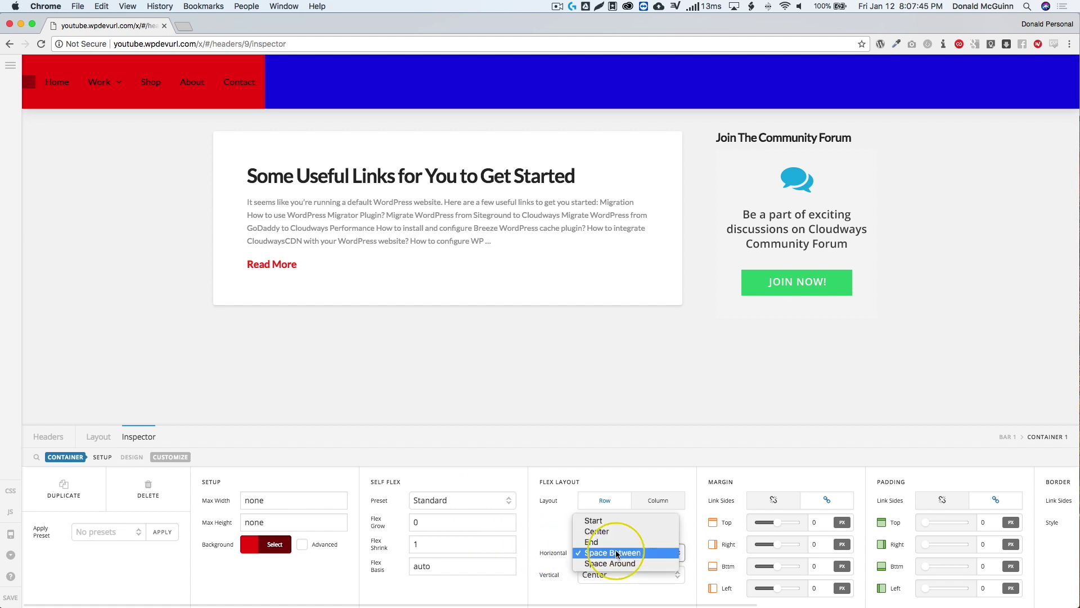
pyautogui.click(611, 554)
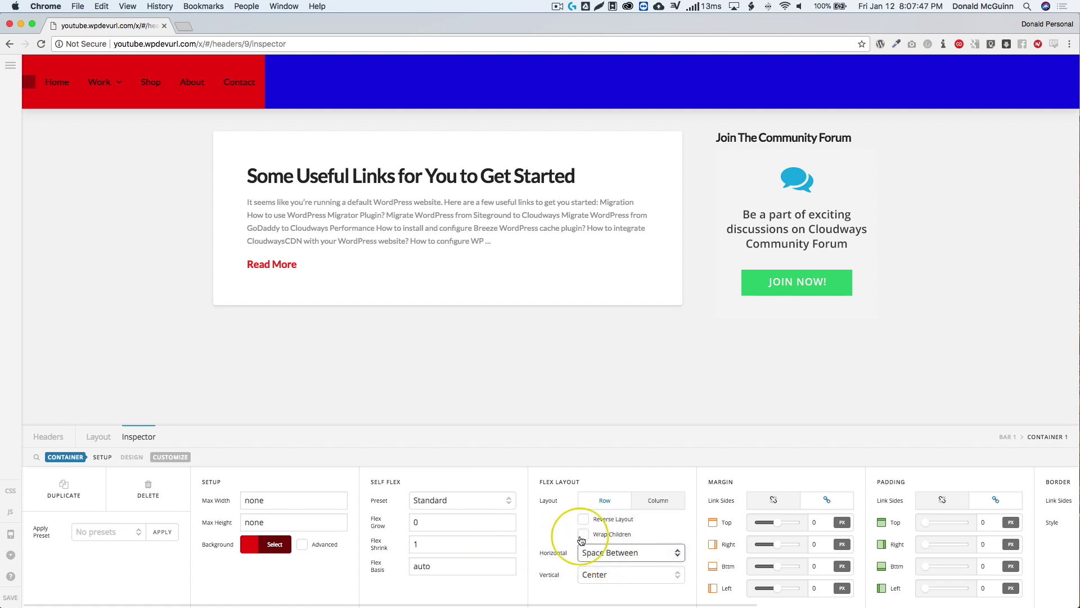
pyautogui.click(443, 501)
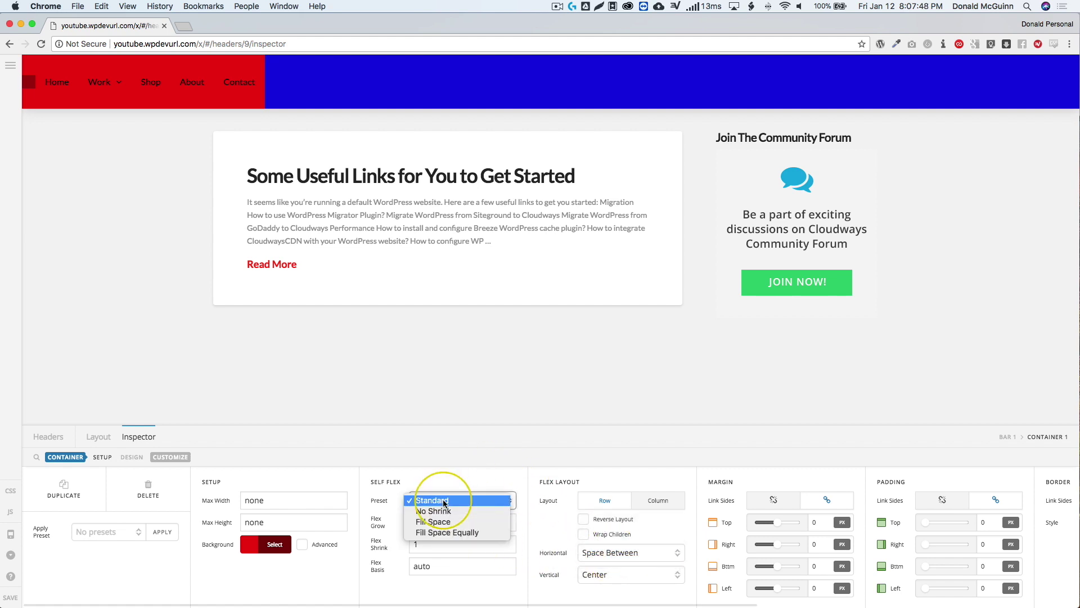
pyautogui.click(432, 533)
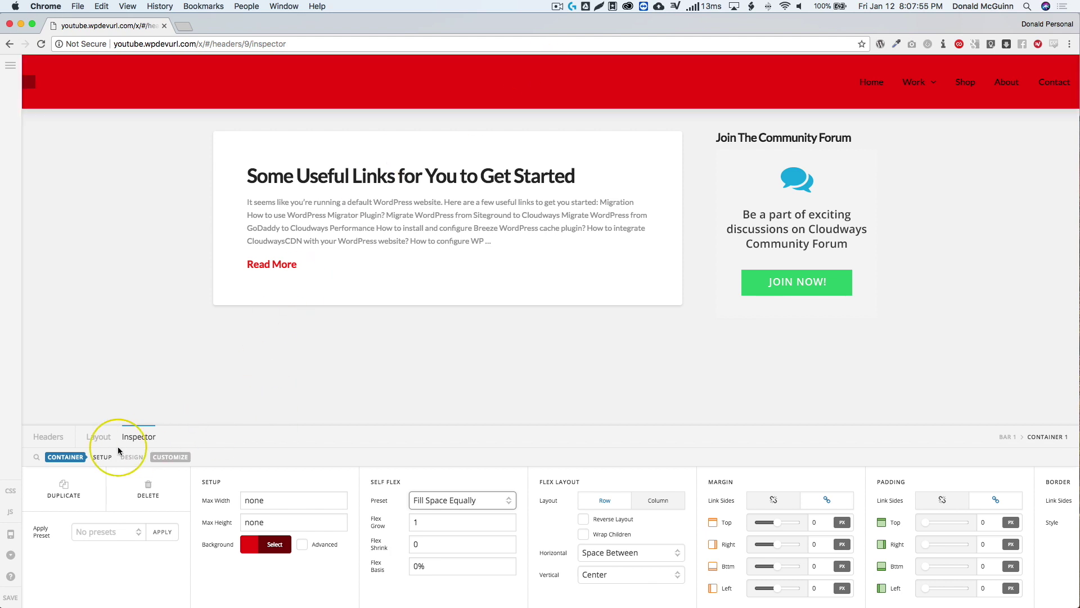
# Step: Set Bar 1's outer spacing to 2 em and its content max length to 1200 px
pyautogui.click(1007, 438)
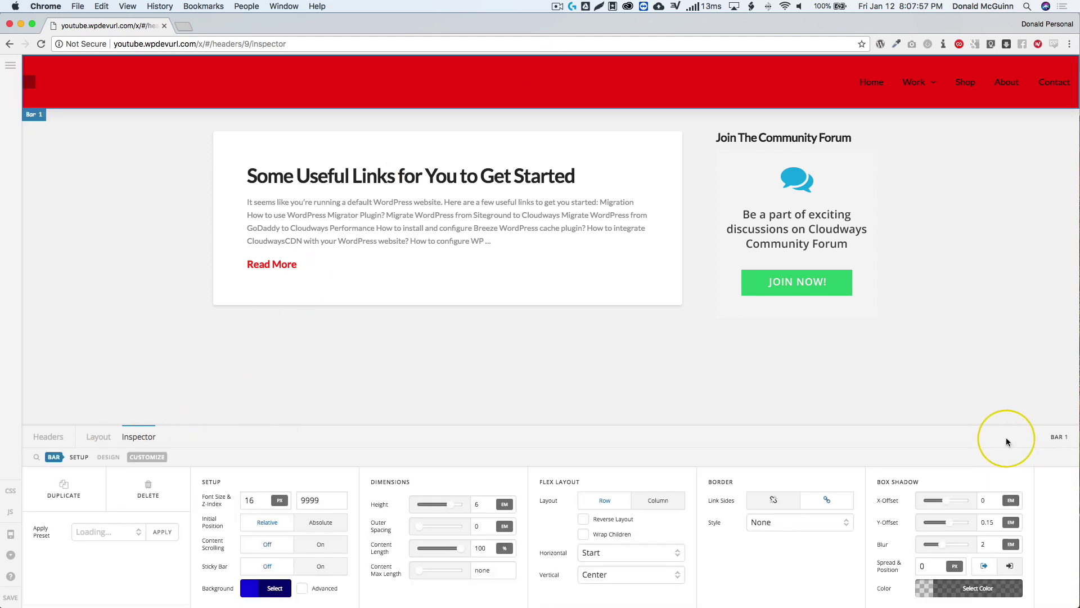
pyautogui.doubleClick(477, 526)
pyautogui.write('2')
pyautogui.click(493, 567)
pyautogui.write('1200')
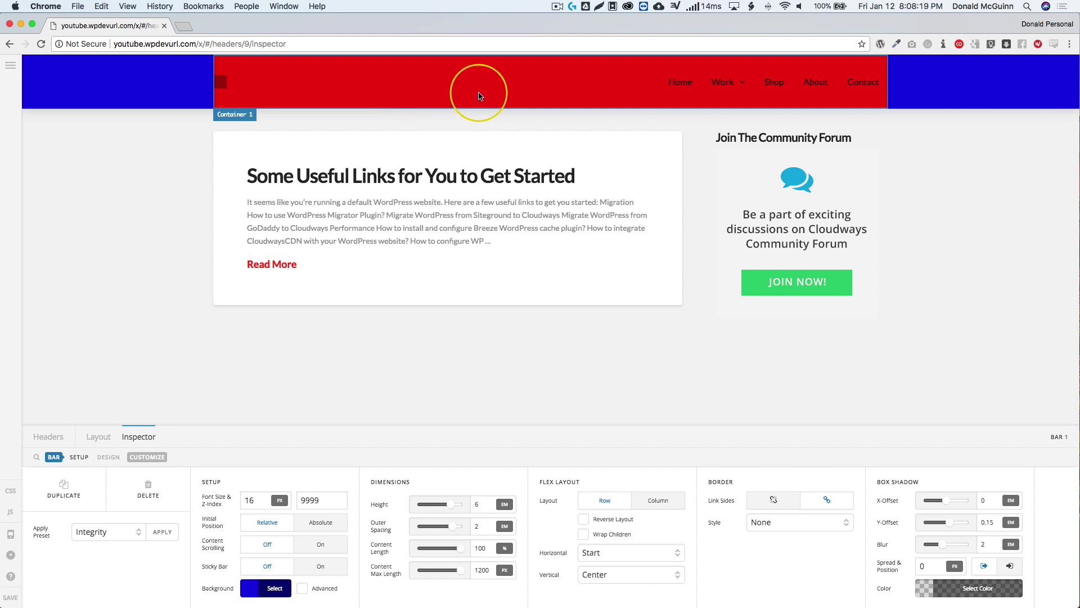
pyautogui.moveTo(740, 85)
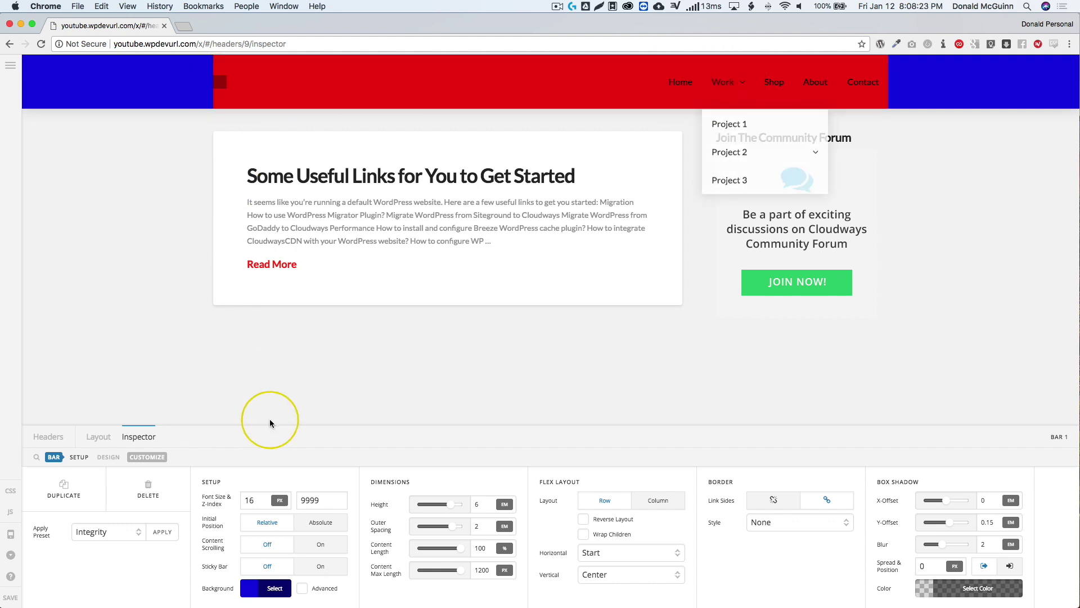
# Step: Delete Navigation Inline from Container 1 and add a new Navigation Inline element inside a new second container
pyautogui.click(99, 437)
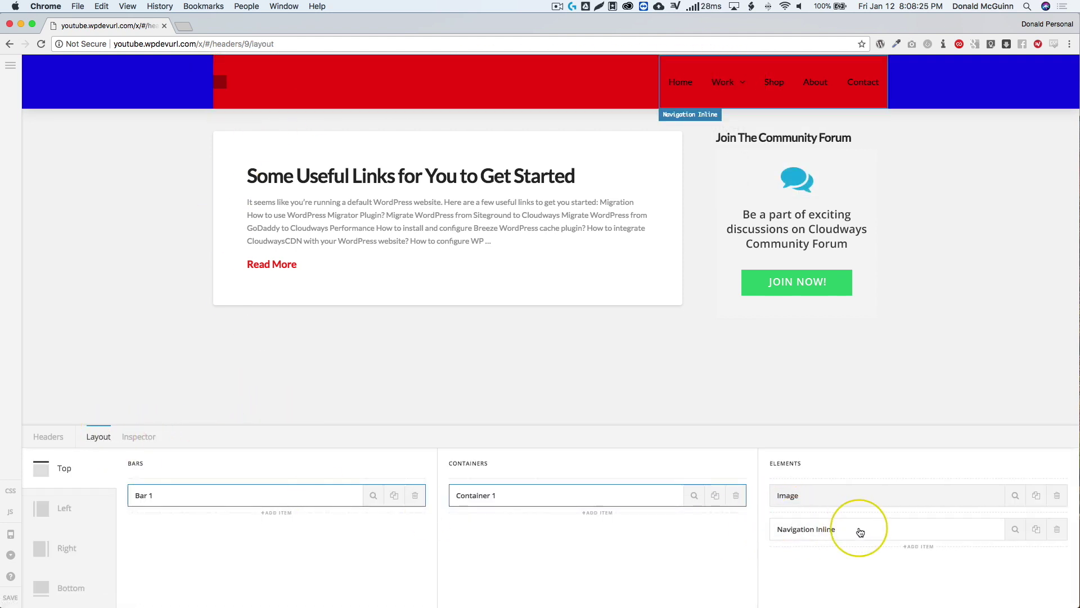
pyautogui.click(1057, 529)
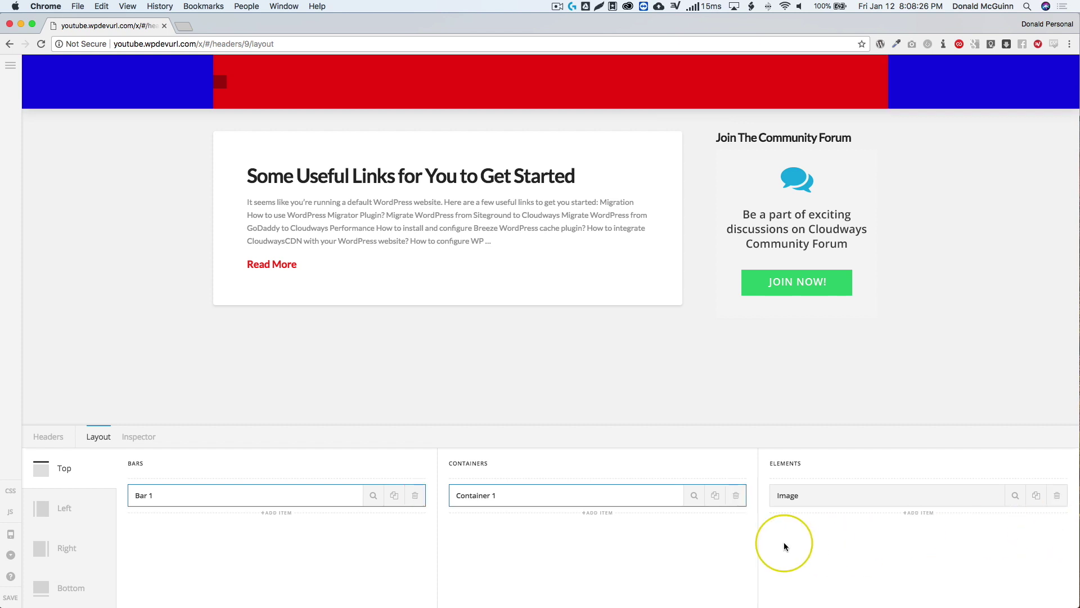
pyautogui.click(590, 513)
pyautogui.click(668, 532)
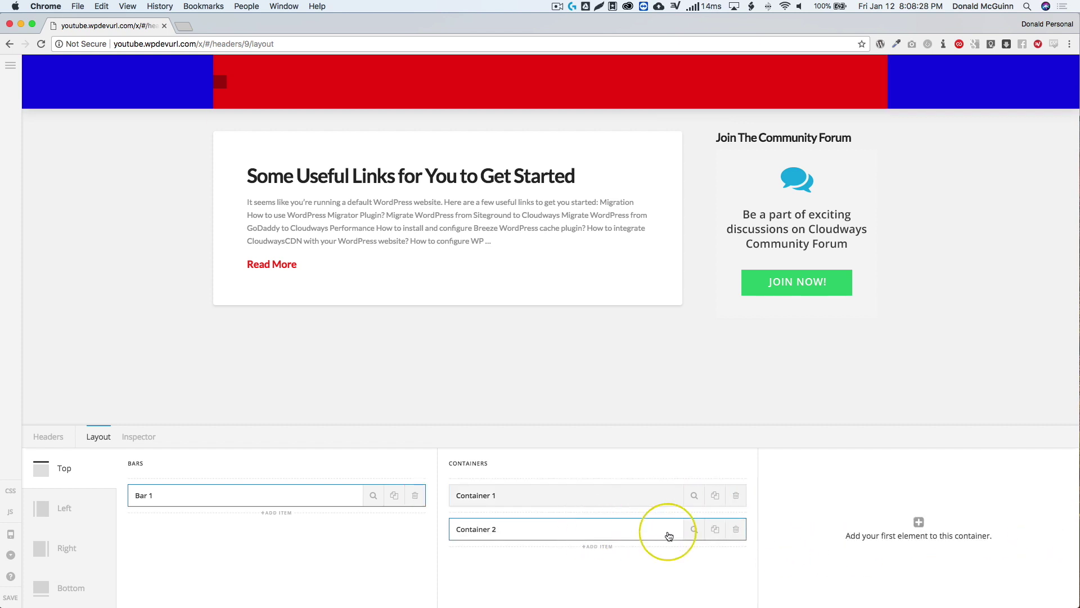
pyautogui.click(917, 520)
pyautogui.click(365, 585)
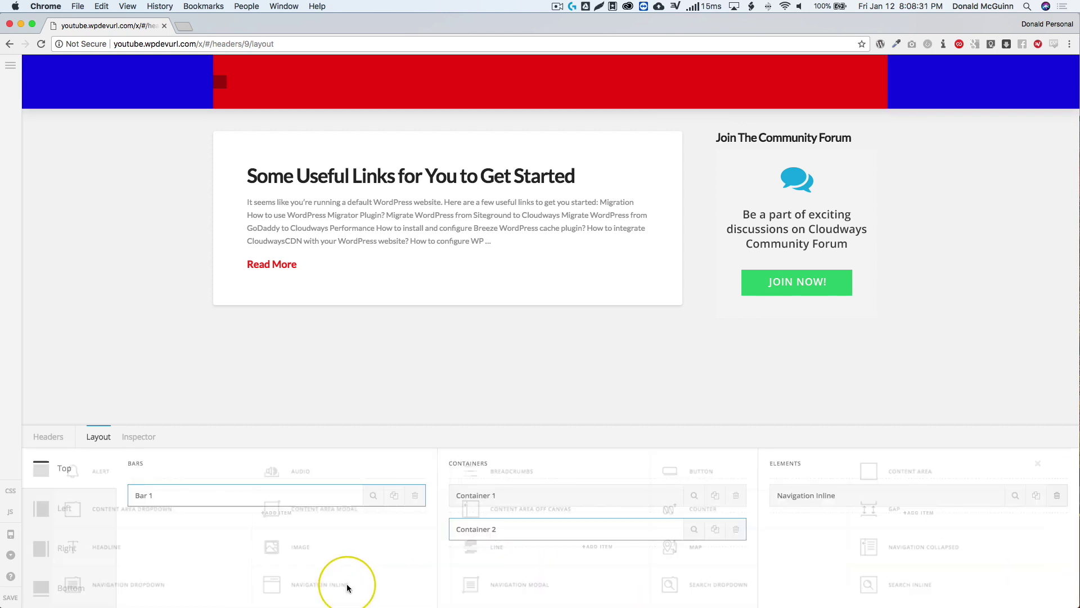
# Step: Set Container 1's self flex preset back to Standard
pyautogui.click(694, 495)
pyautogui.click(446, 500)
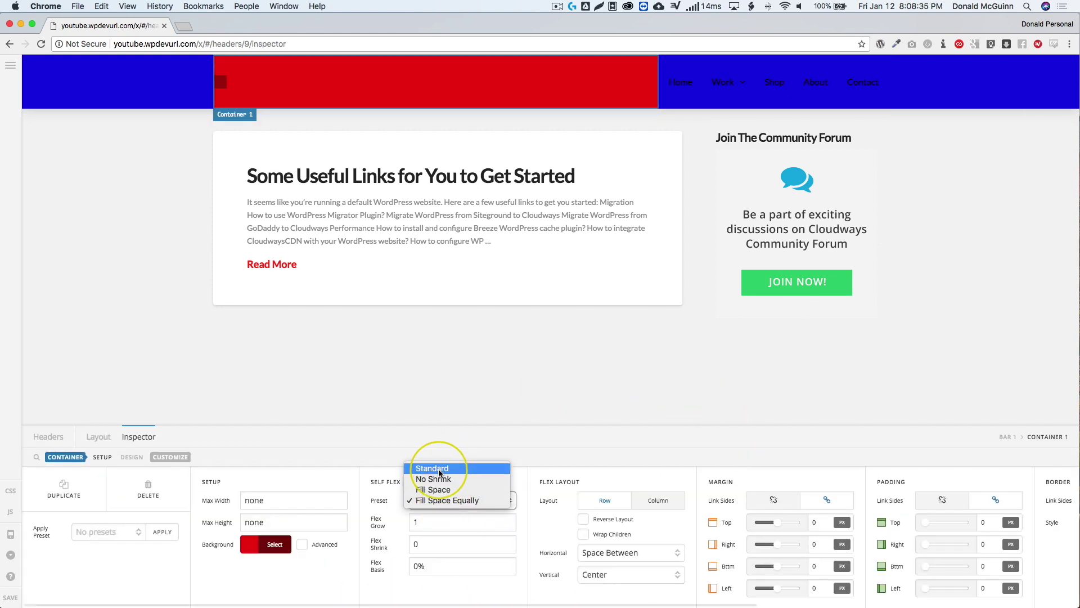
pyautogui.click(438, 468)
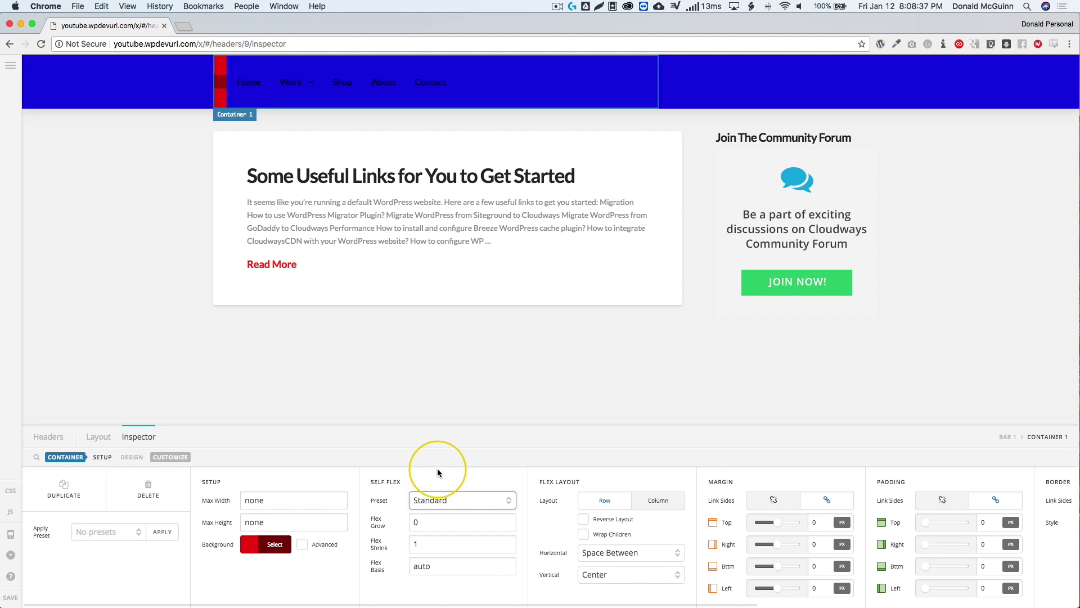
# Step: Set Bar 1's horizontal flex layout to Space Between
pyautogui.click(106, 439)
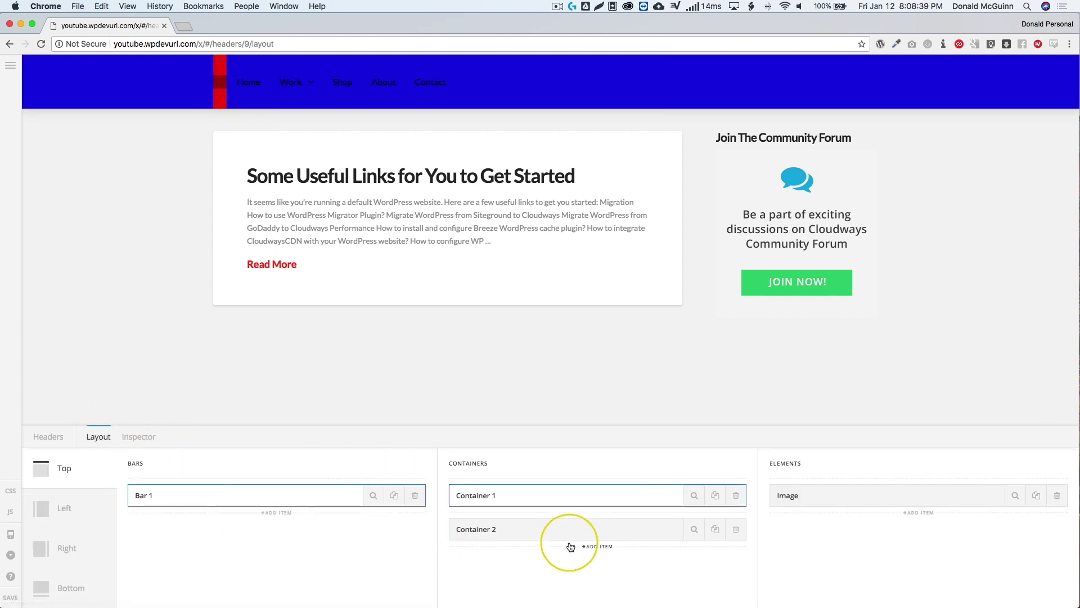
pyautogui.click(374, 497)
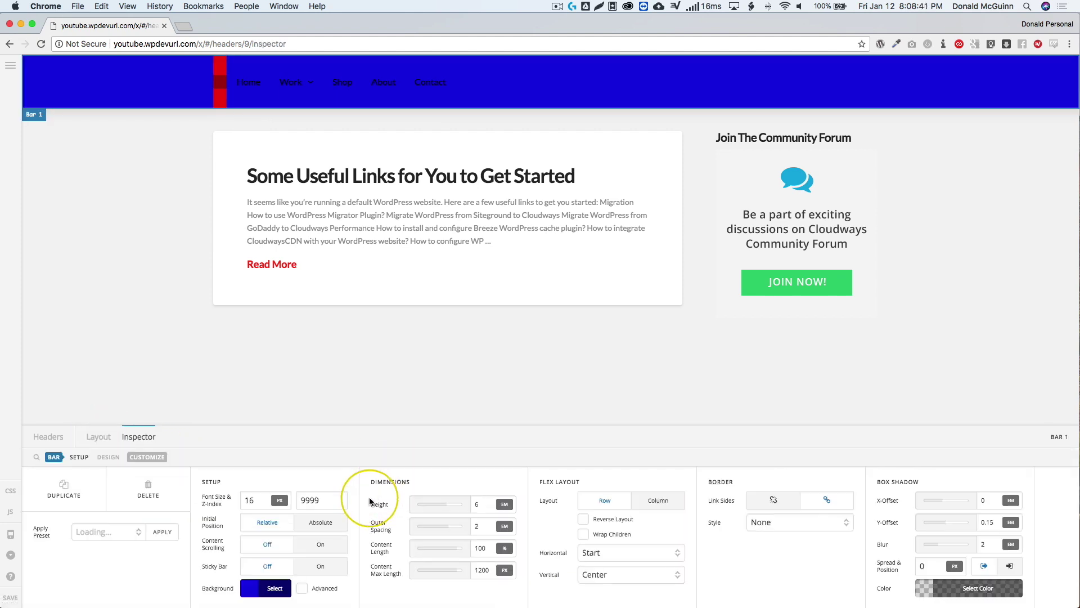
pyautogui.click(612, 554)
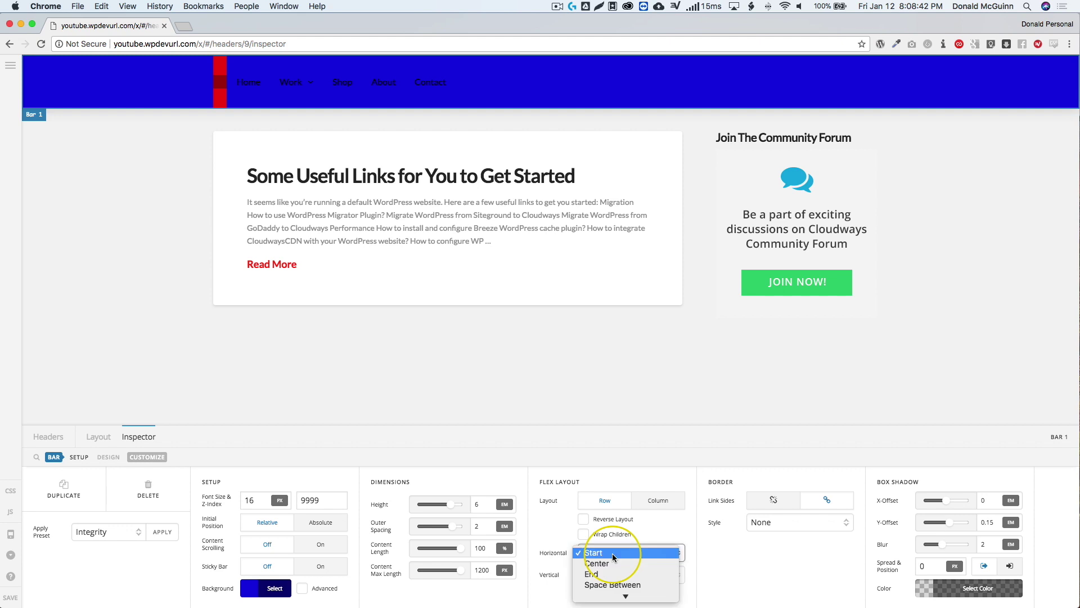
pyautogui.click(611, 584)
pyautogui.click(570, 454)
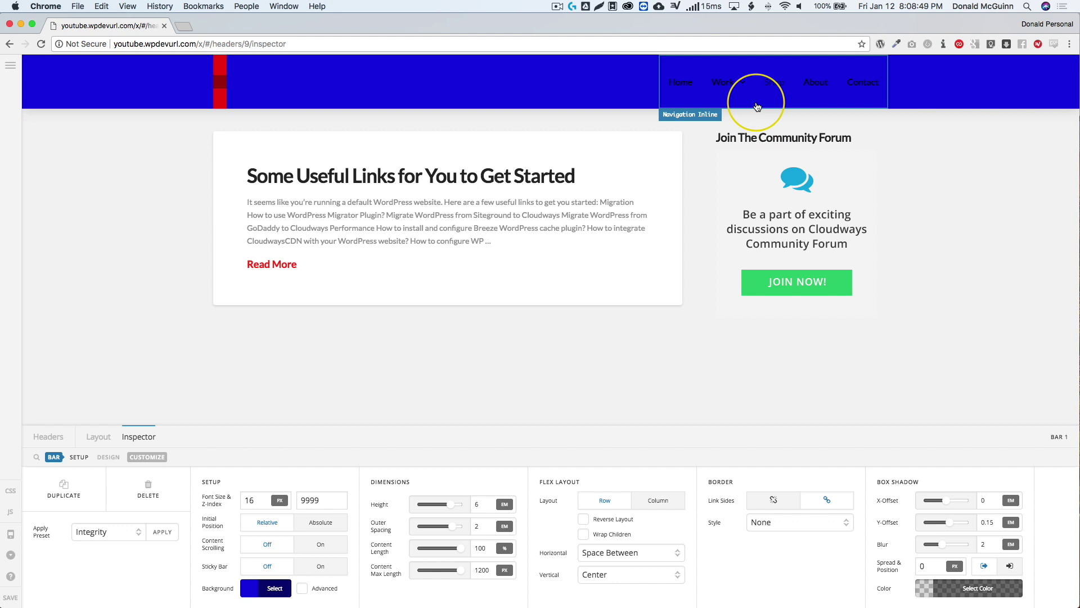
pyautogui.click(219, 97)
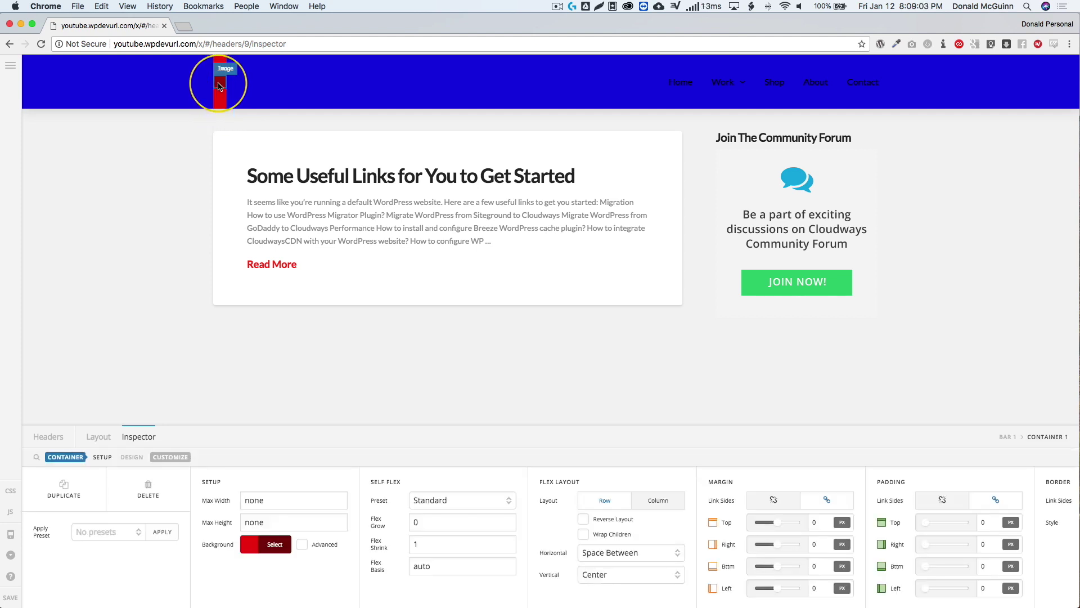
pyautogui.moveTo(731, 95)
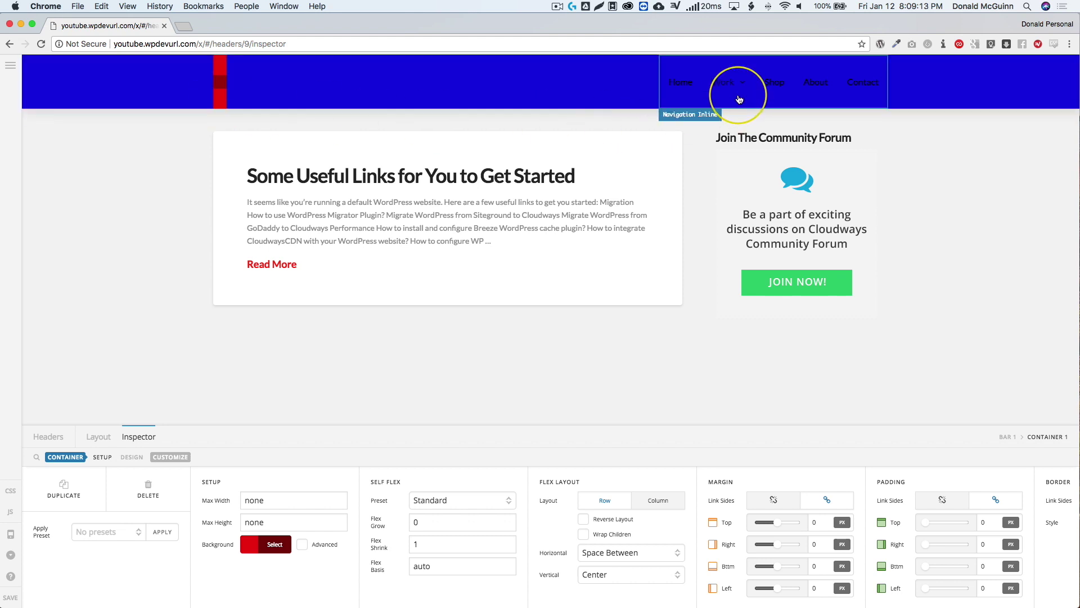
pyautogui.moveTo(770, 97)
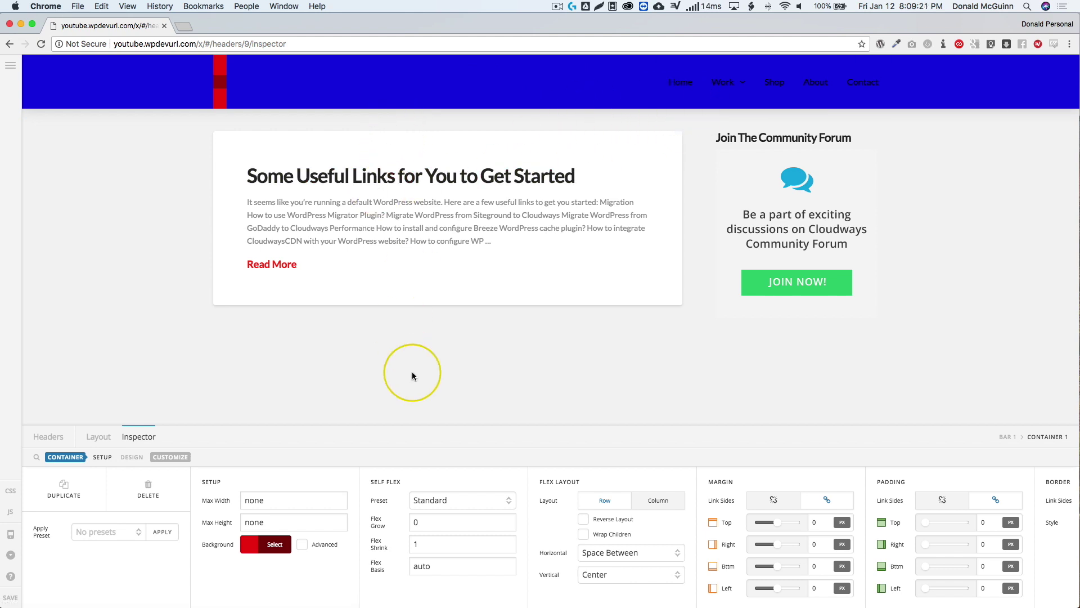
# Step: Switch Bar 1's flex layout to Column and set its horizontal alignment to Center
pyautogui.click(100, 436)
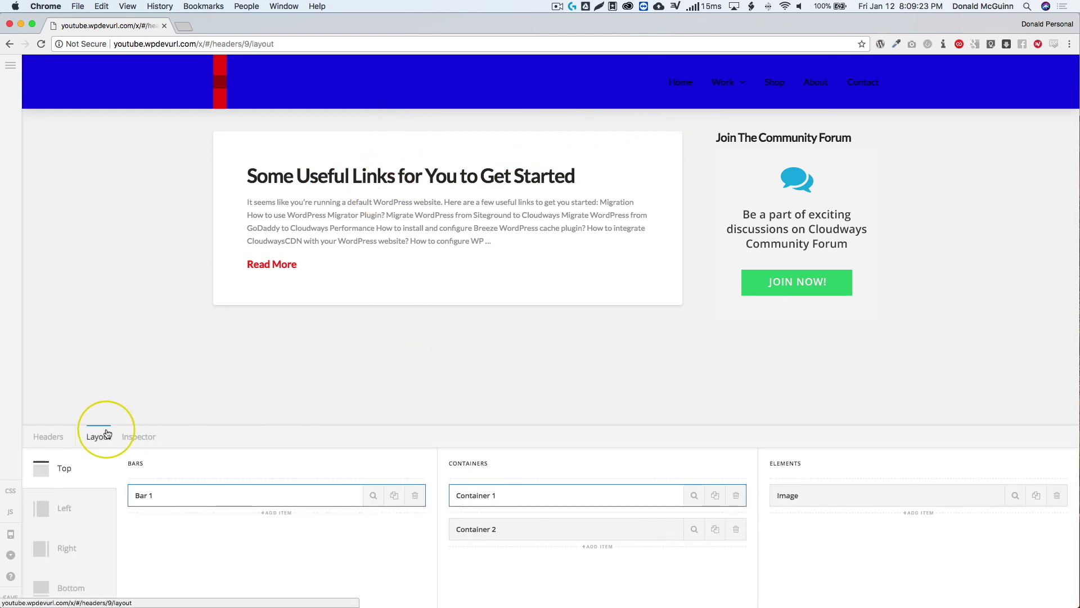
pyautogui.click(372, 496)
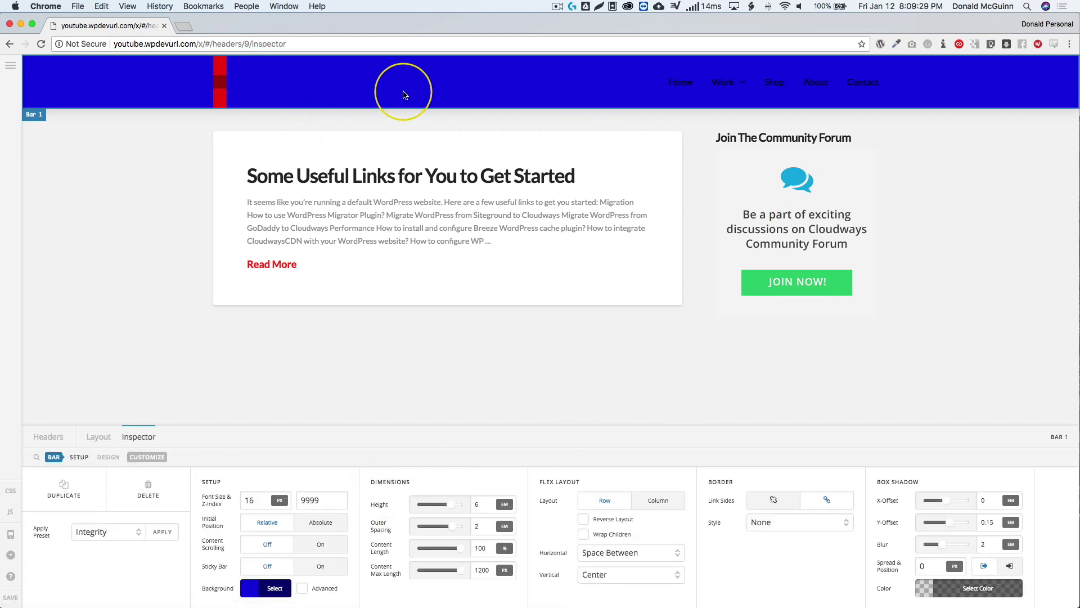
pyautogui.click(655, 501)
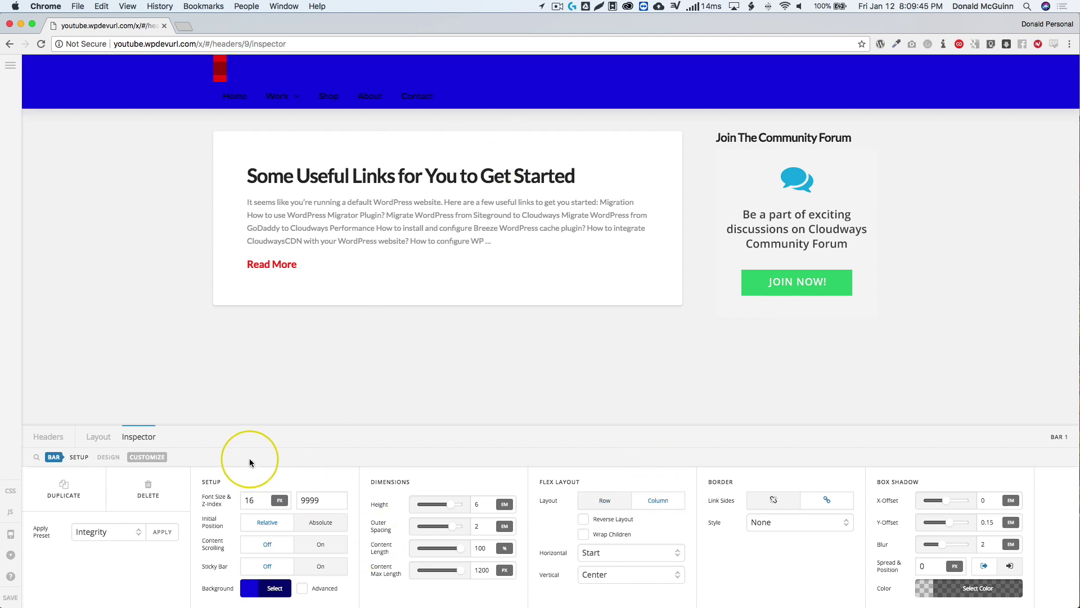
pyautogui.click(594, 554)
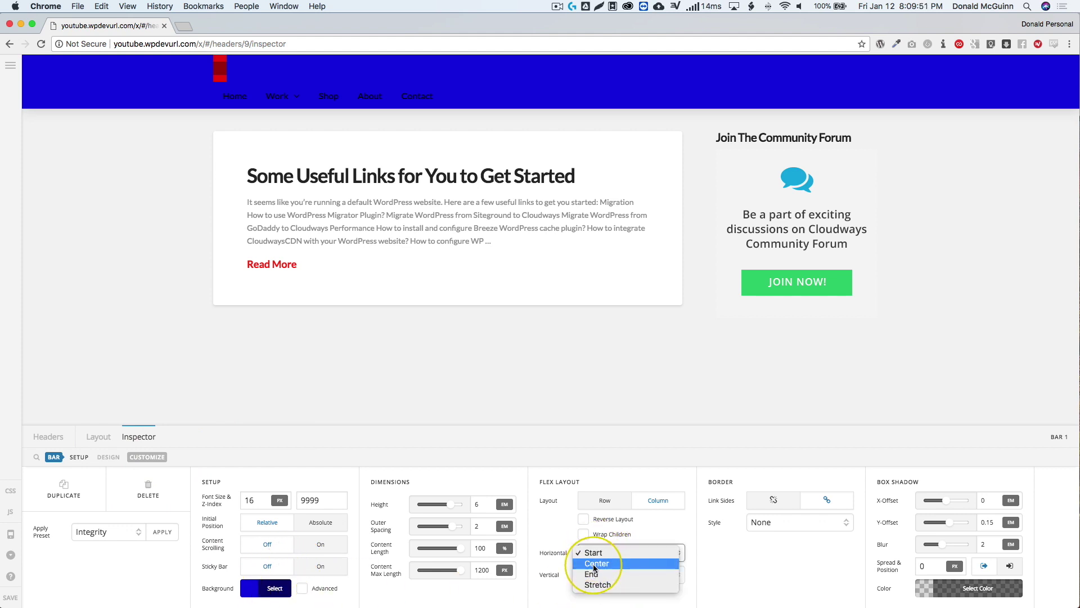
pyautogui.click(593, 563)
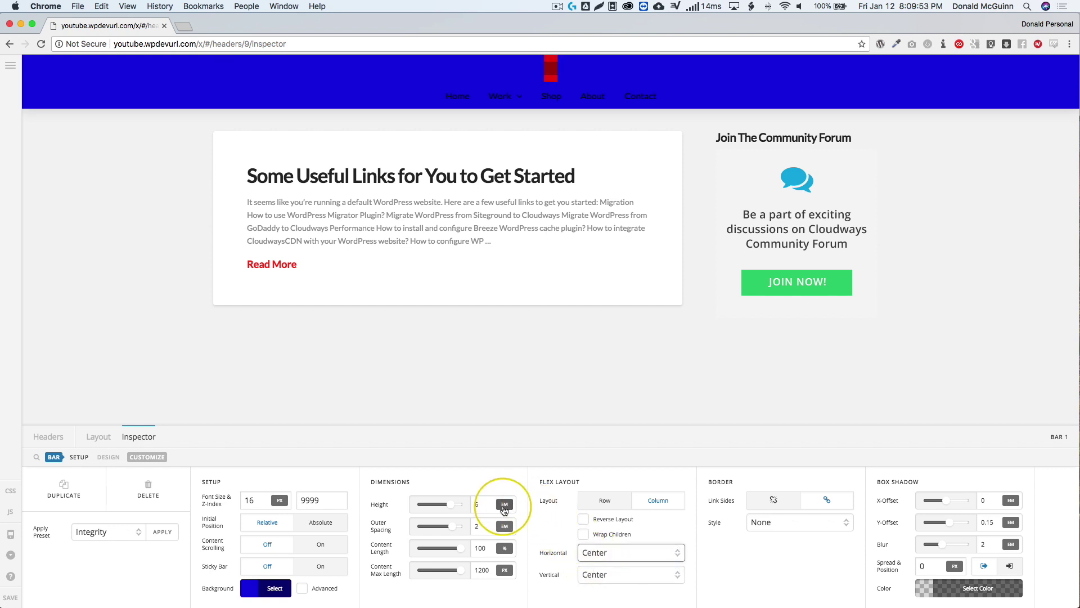
# Step: Set Bar 1's height to 10 em
pyautogui.doubleClick(474, 504)
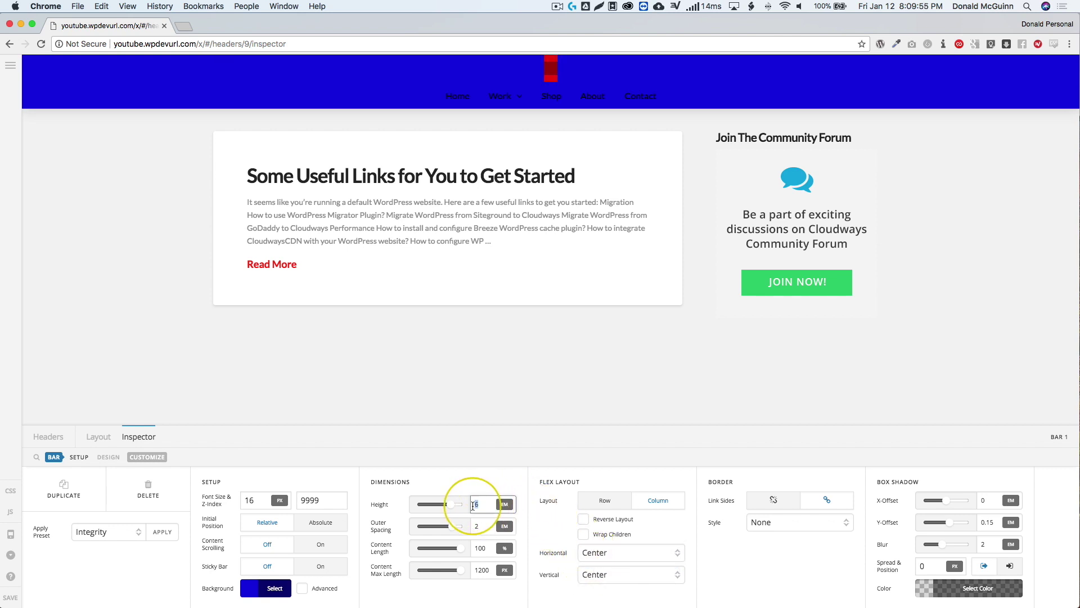
pyautogui.write('10')
pyautogui.click(509, 440)
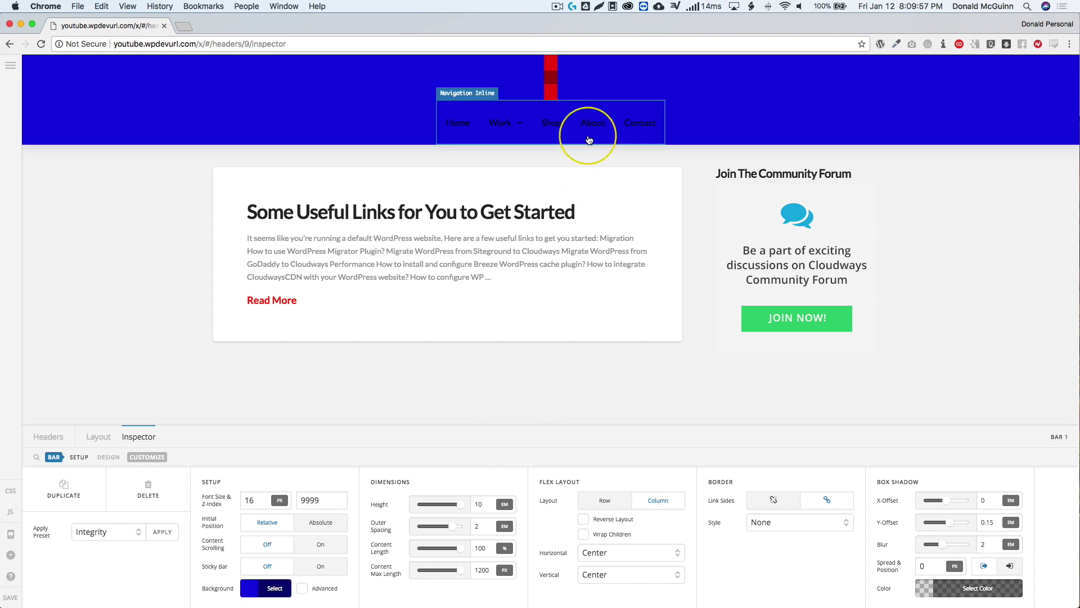
# Step: Upload main_logo_web.png as the source of Container 1's image and set the image width to 150 px
pyautogui.click(554, 91)
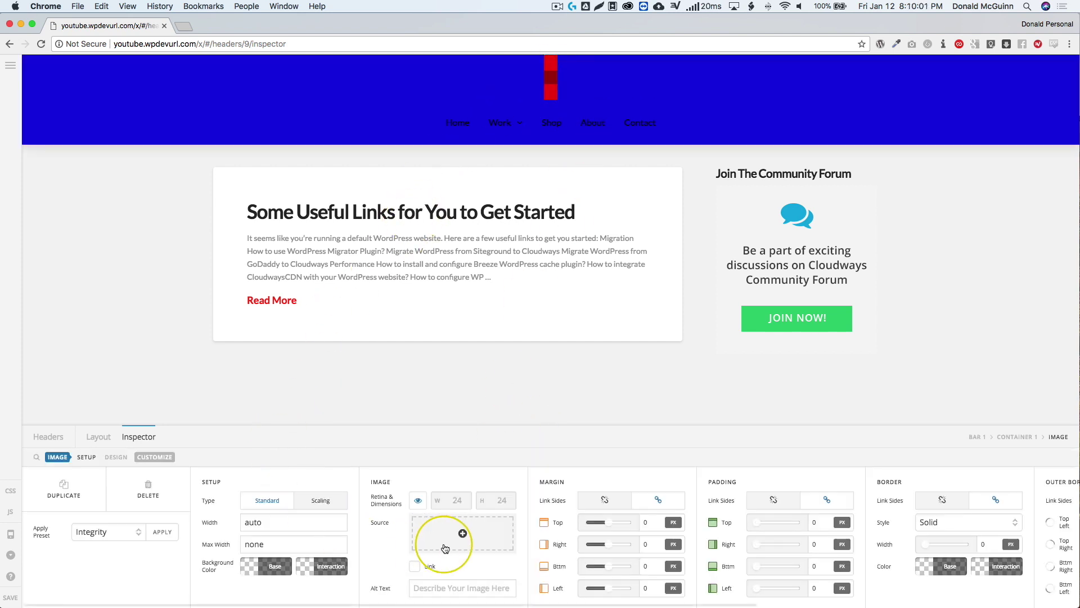
pyautogui.click(442, 548)
pyautogui.click(216, 113)
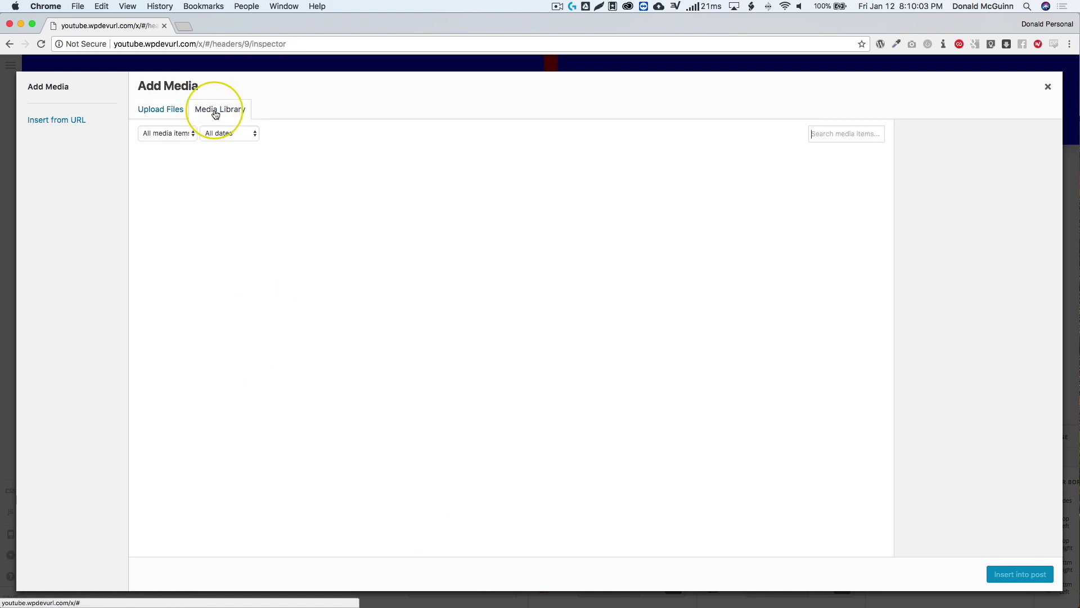
pyautogui.click(166, 114)
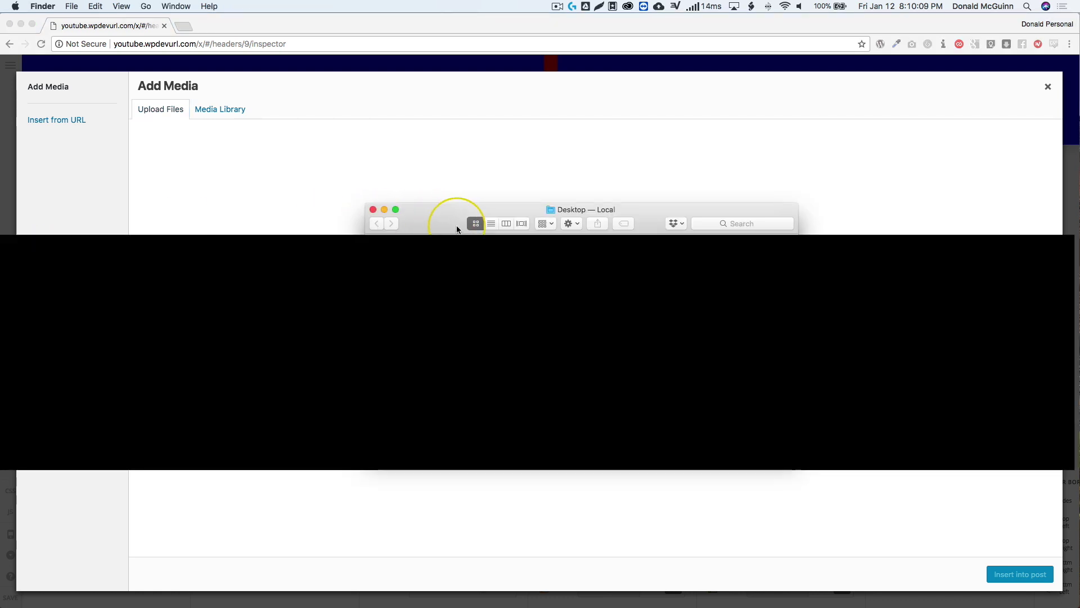
pyautogui.moveTo(458, 214); pyautogui.dragTo(150, 225)
pyautogui.press('super+w')
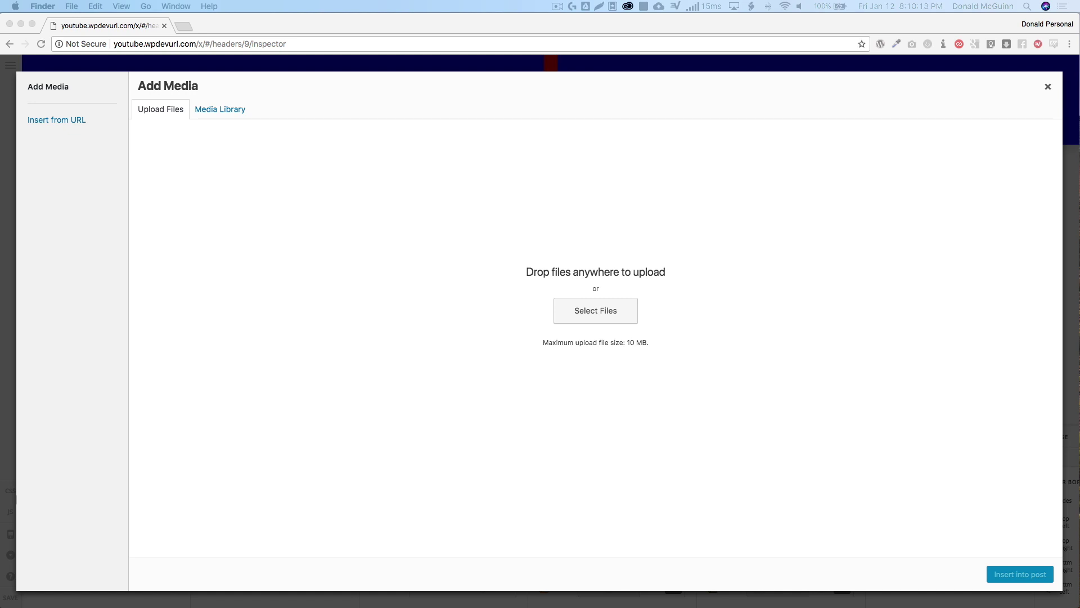
pyautogui.moveTo(169, 593); pyautogui.dragTo(253, 313)
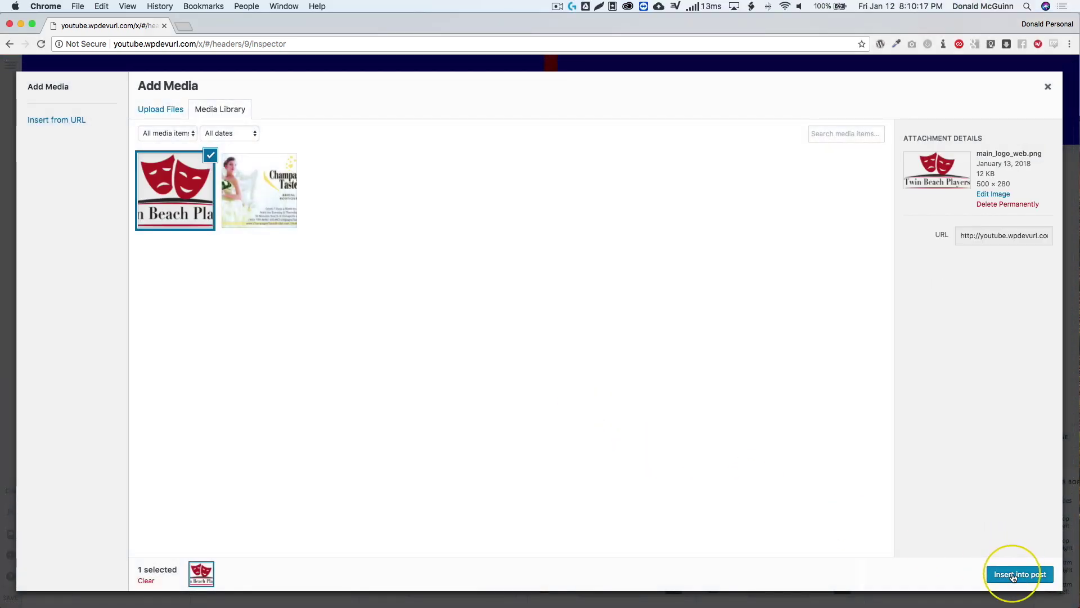
pyautogui.click(1012, 576)
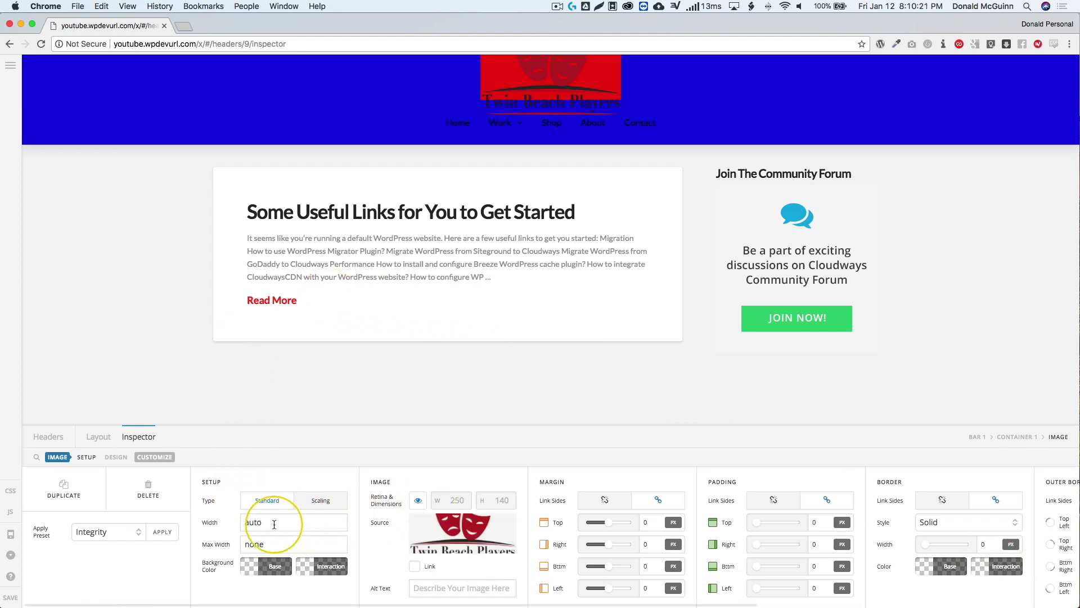
pyautogui.moveTo(278, 524); pyautogui.dragTo(244, 523)
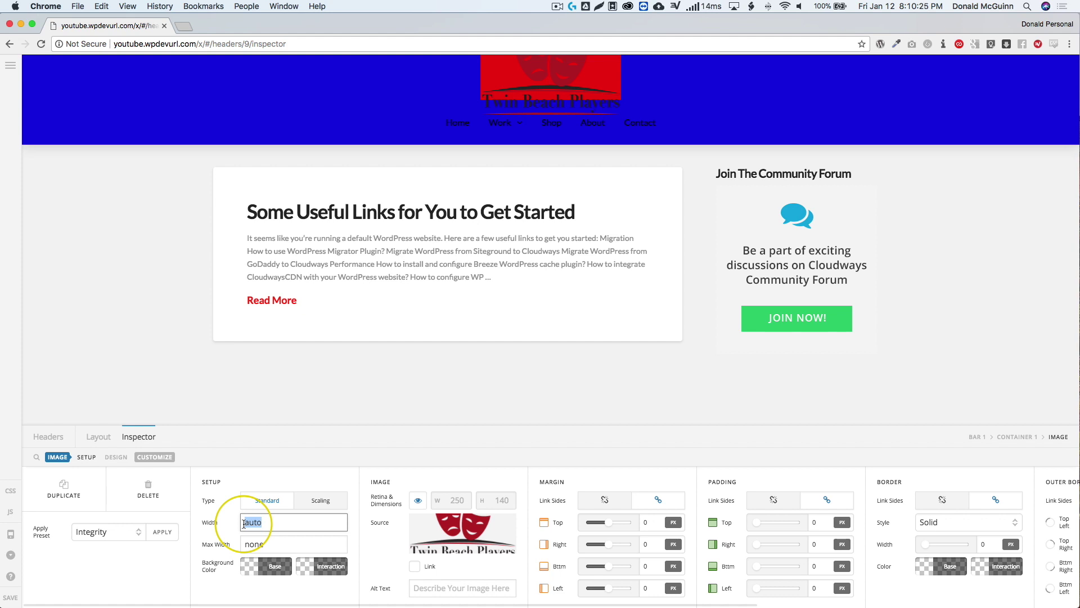
pyautogui.write('150')
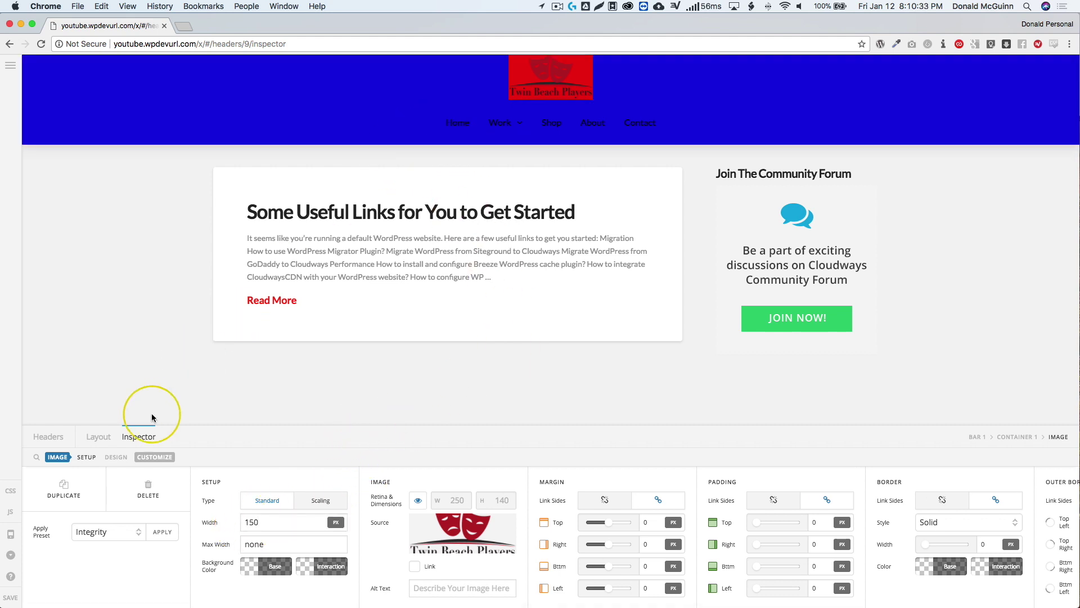
# Step: Give Container 2 a light green background, rgb(169, 215, 151)
pyautogui.click(96, 436)
pyautogui.click(672, 529)
pyautogui.click(693, 529)
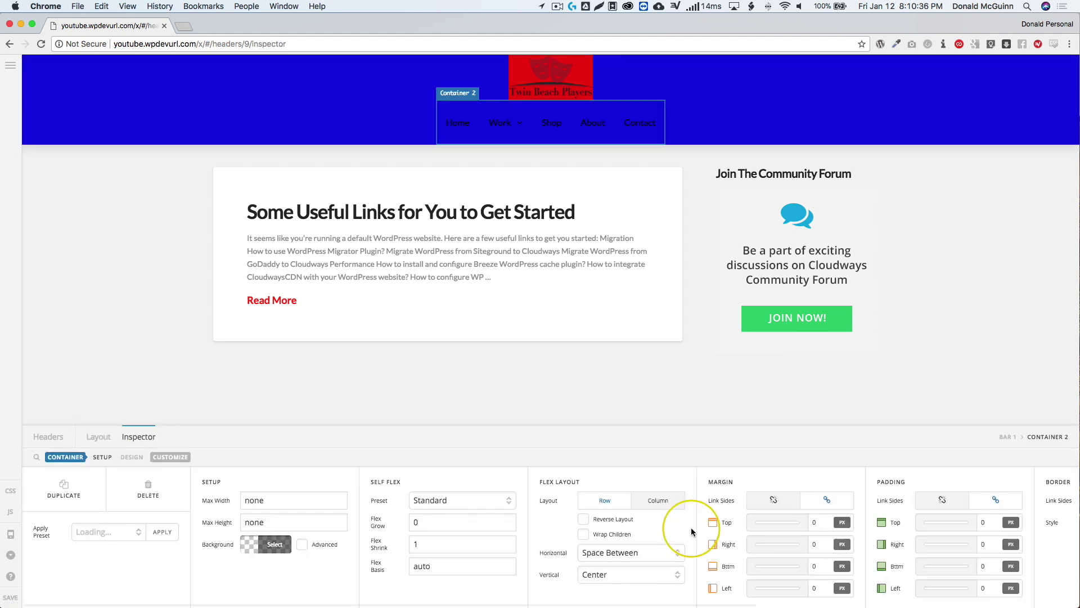
pyautogui.click(264, 553)
pyautogui.click(369, 366)
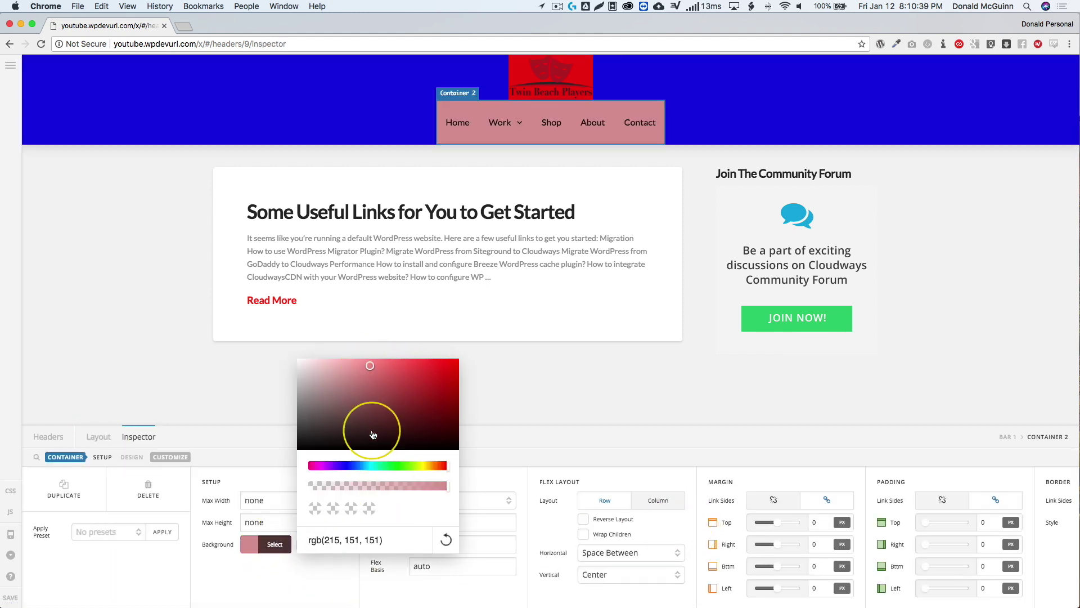
pyautogui.moveTo(375, 468); pyautogui.dragTo(409, 470)
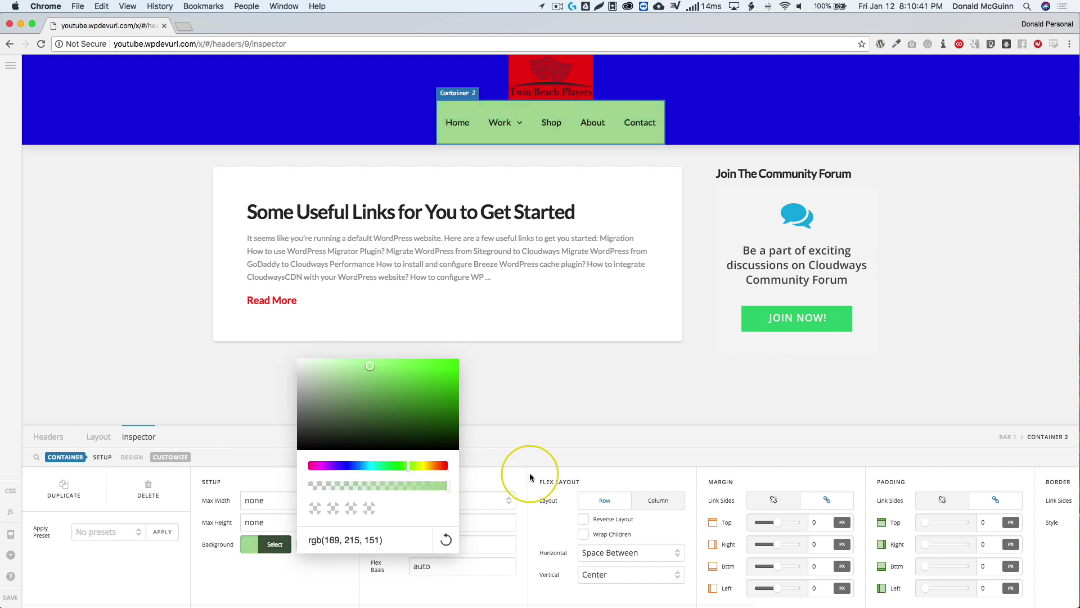
pyautogui.click(523, 457)
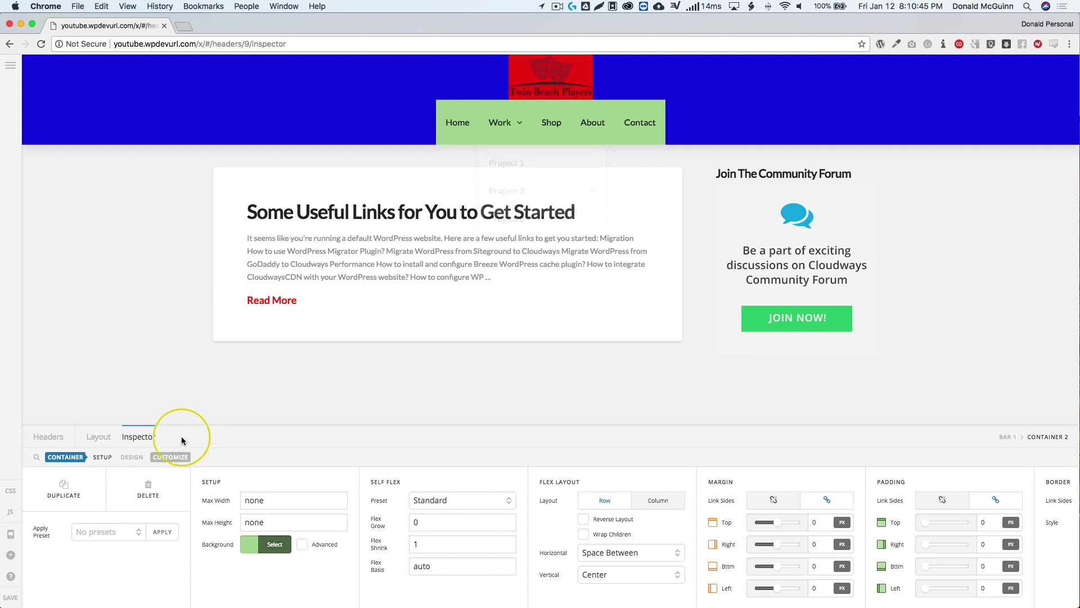
# Step: Switch Bar 1's flex layout to Row and set its horizontal alignment to Space Between
pyautogui.click(111, 442)
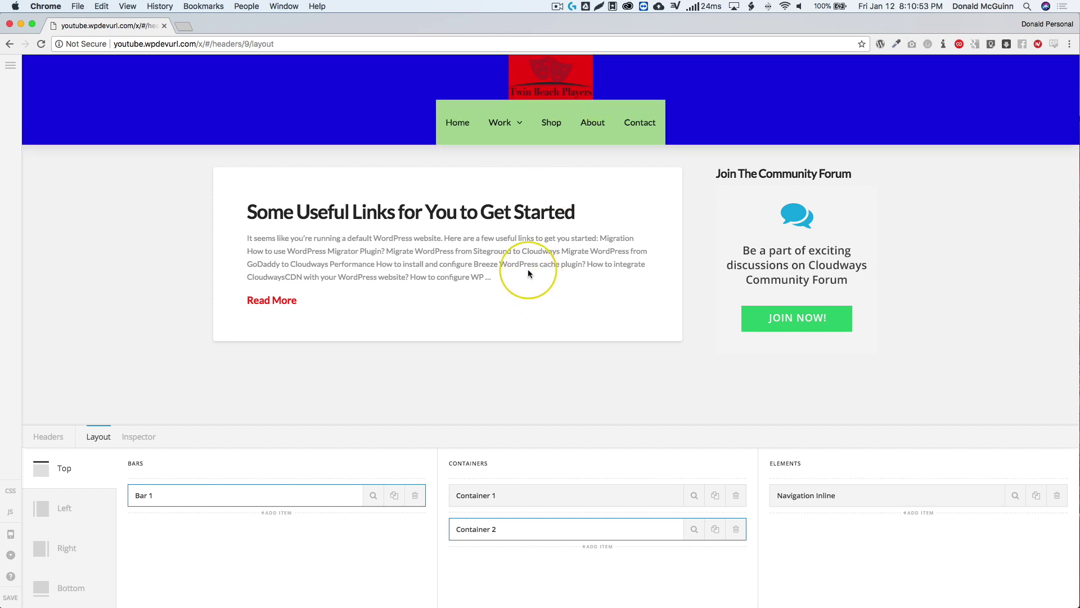
pyautogui.click(371, 494)
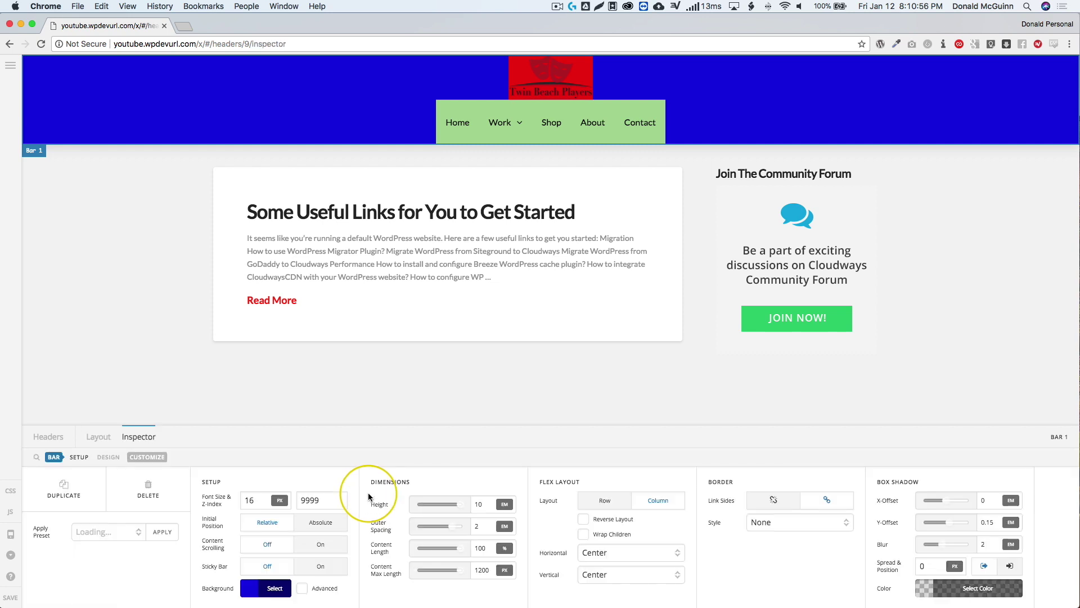
pyautogui.click(622, 501)
pyautogui.click(657, 503)
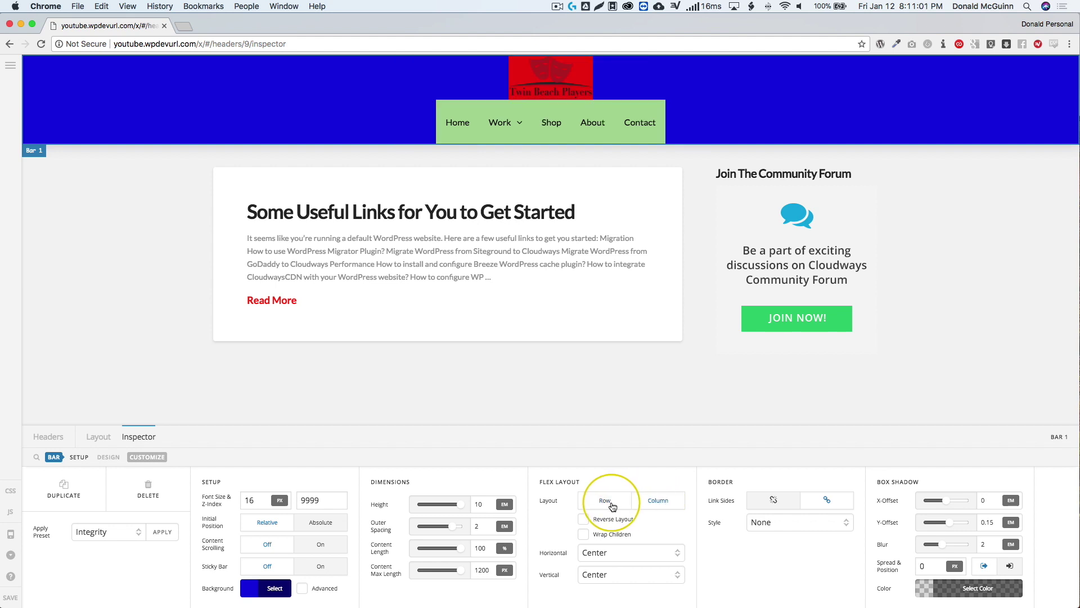
pyautogui.click(612, 506)
pyautogui.click(601, 553)
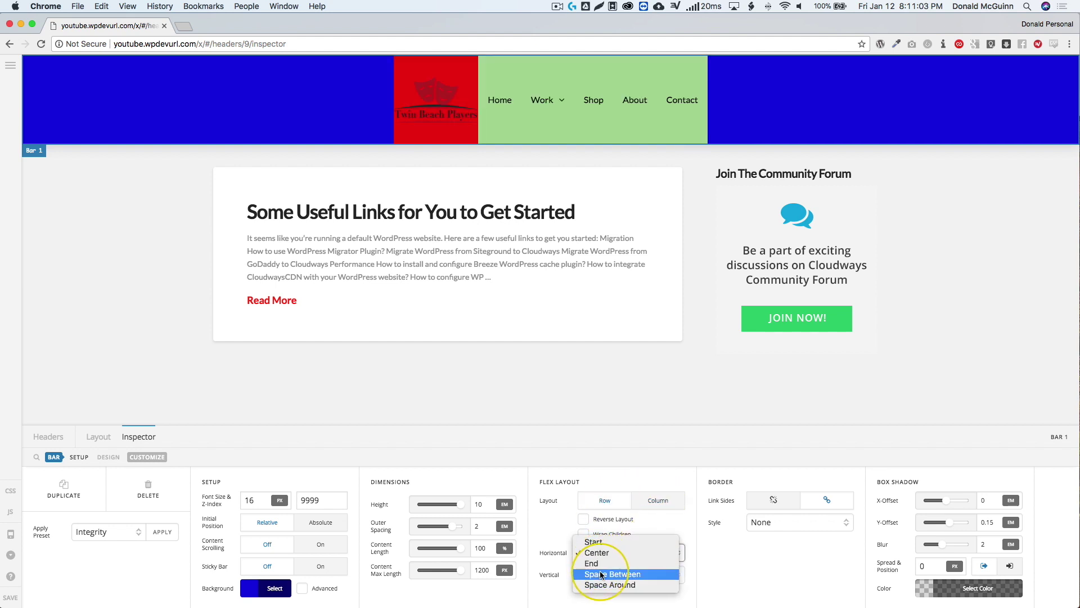
pyautogui.click(602, 574)
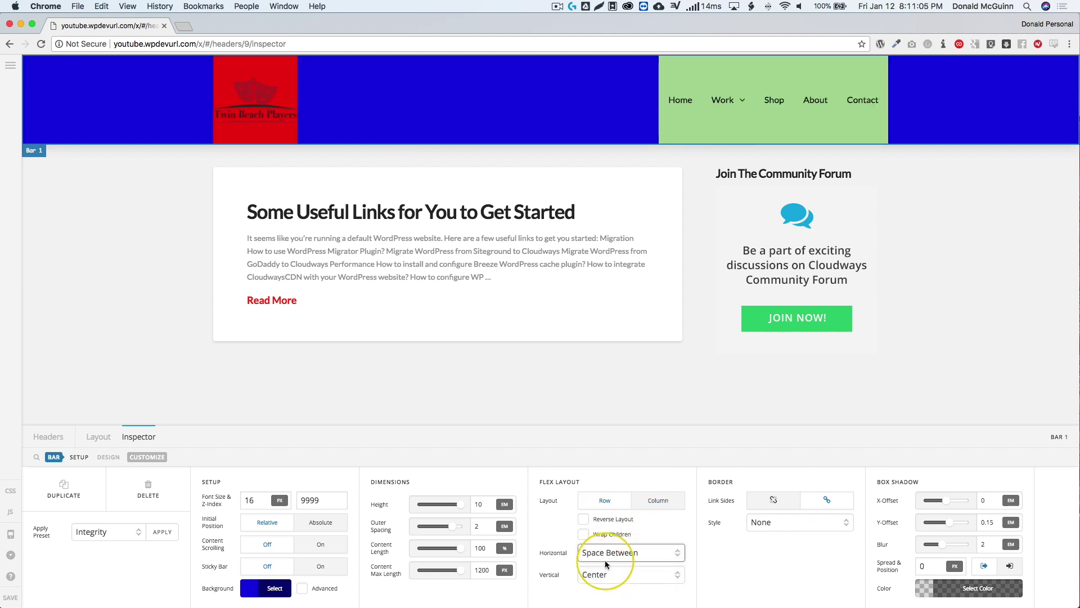
# Step: Try Start, End and Space Around as Bar 1's horizontal alignment, and return it to Space Between
pyautogui.click(604, 554)
pyautogui.click(600, 519)
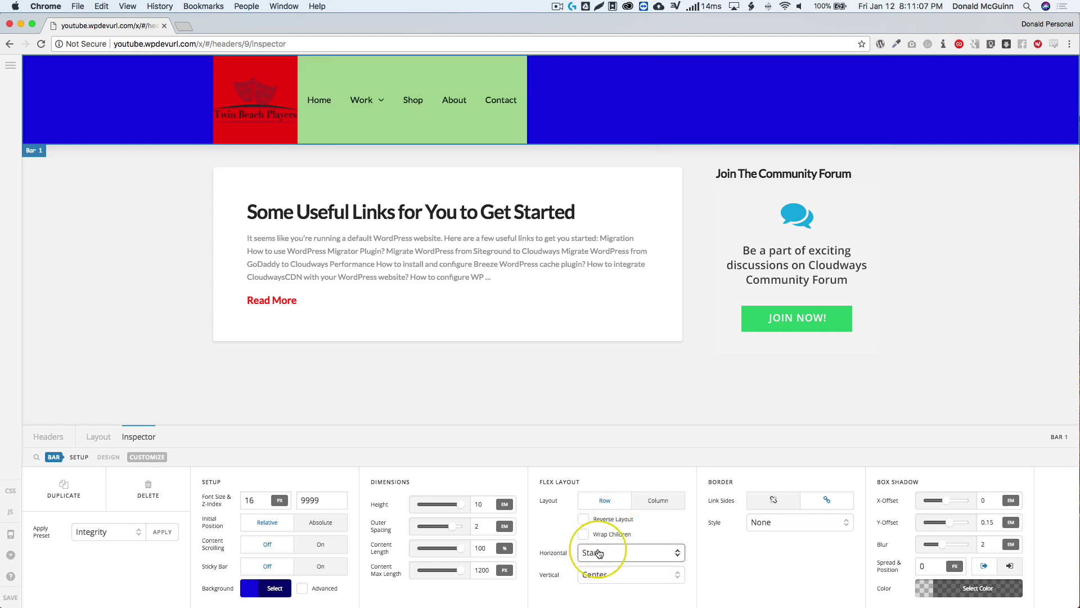
pyautogui.click(599, 554)
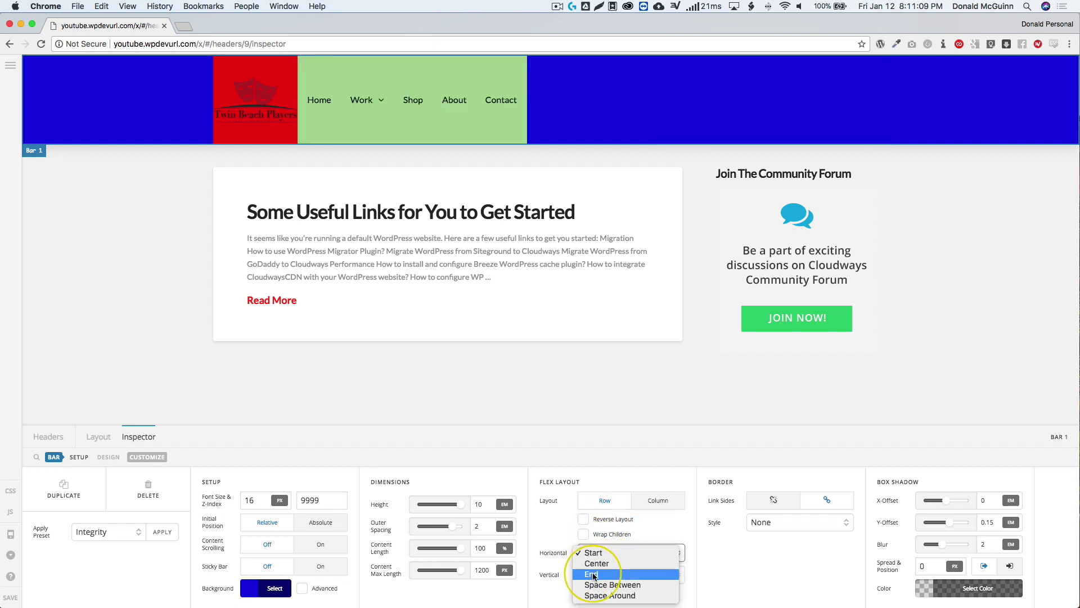
pyautogui.click(599, 573)
pyautogui.click(599, 556)
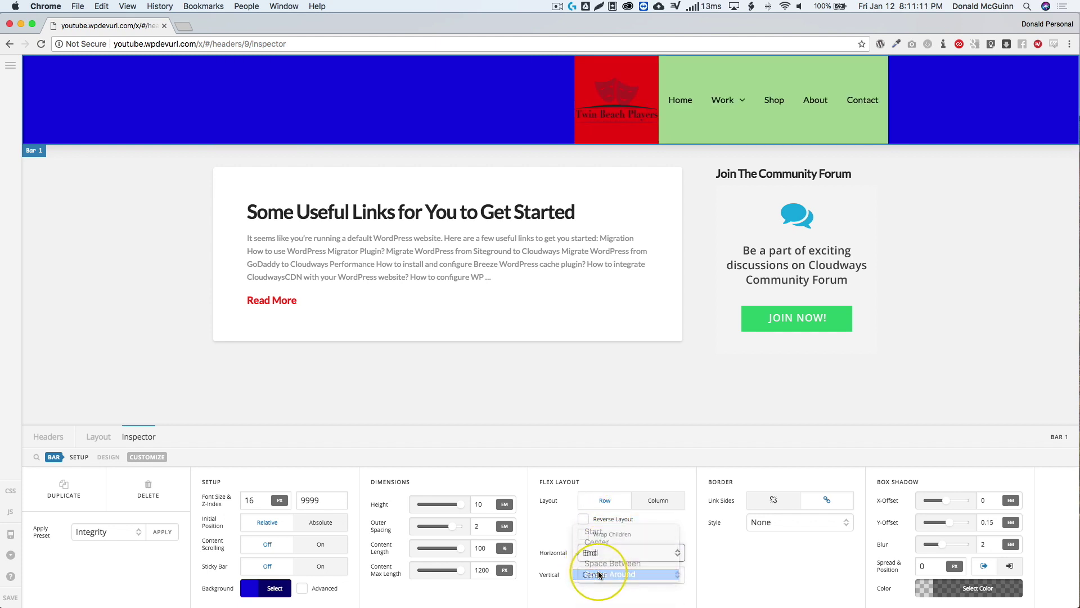
pyautogui.click(599, 574)
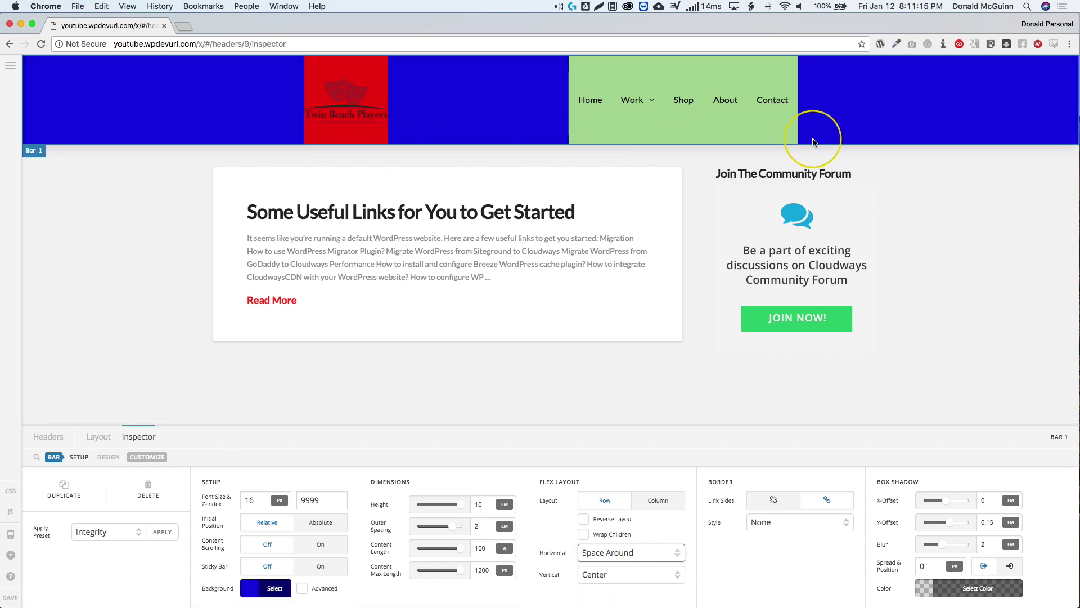
pyautogui.click(604, 552)
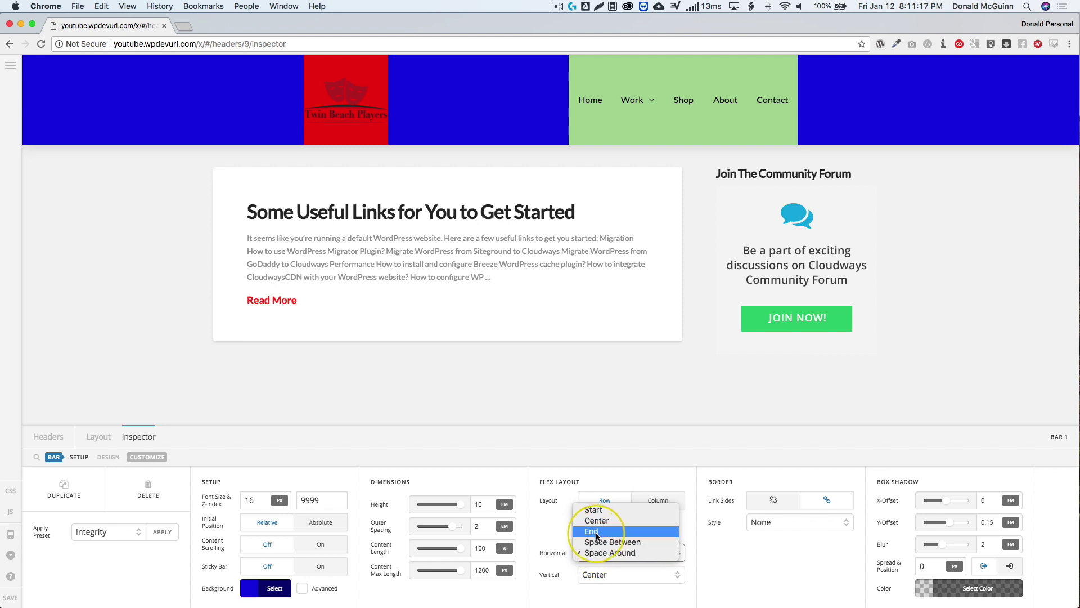
pyautogui.click(595, 542)
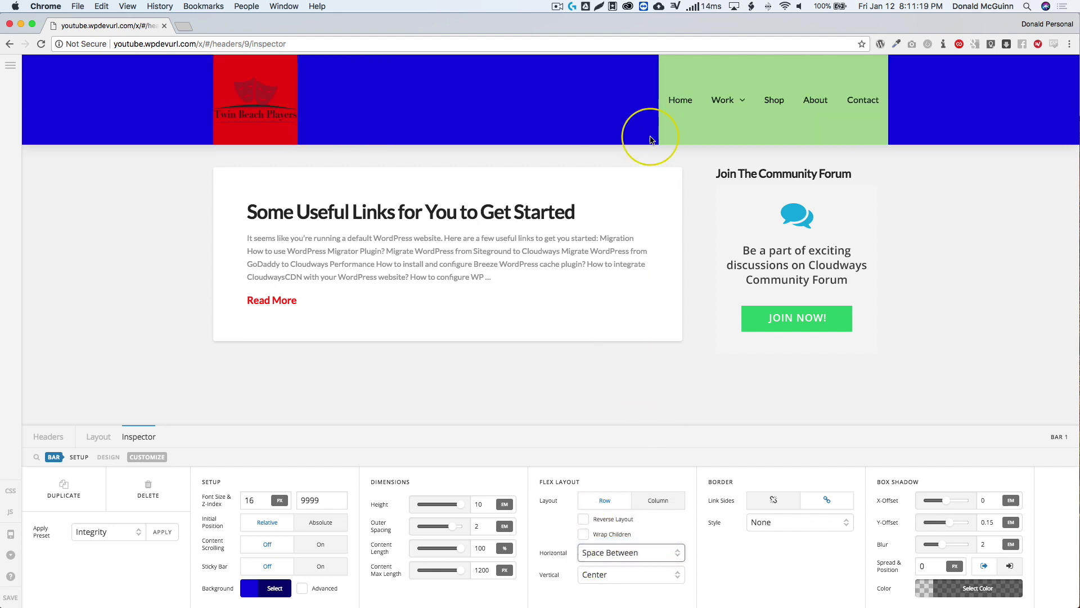
# Step: Set Bar 1's height to 6 em
pyautogui.click(470, 507)
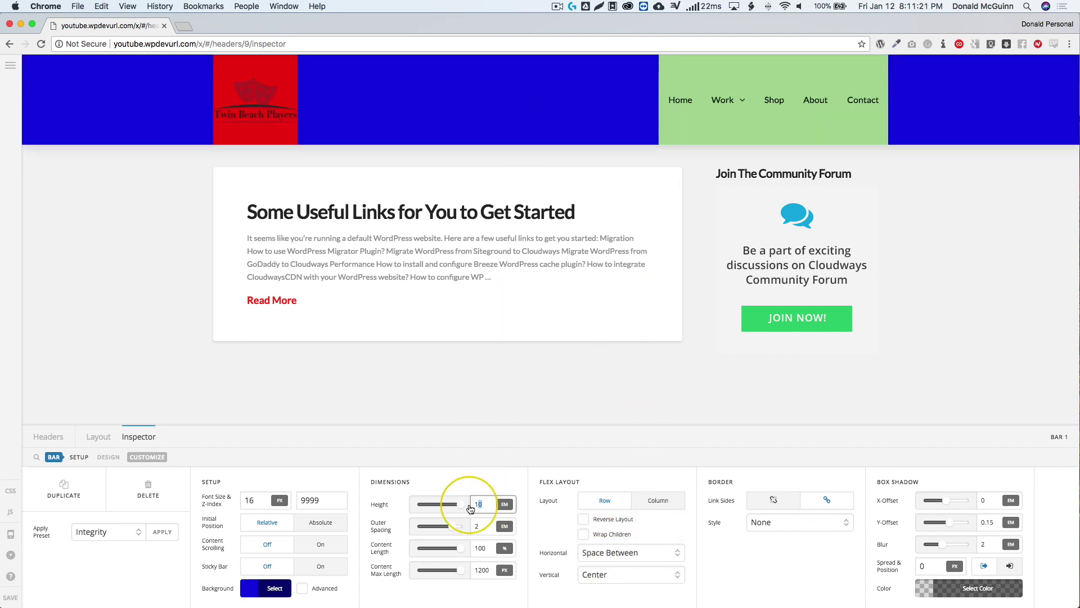
pyautogui.press('BackSpace')
pyautogui.write('6')
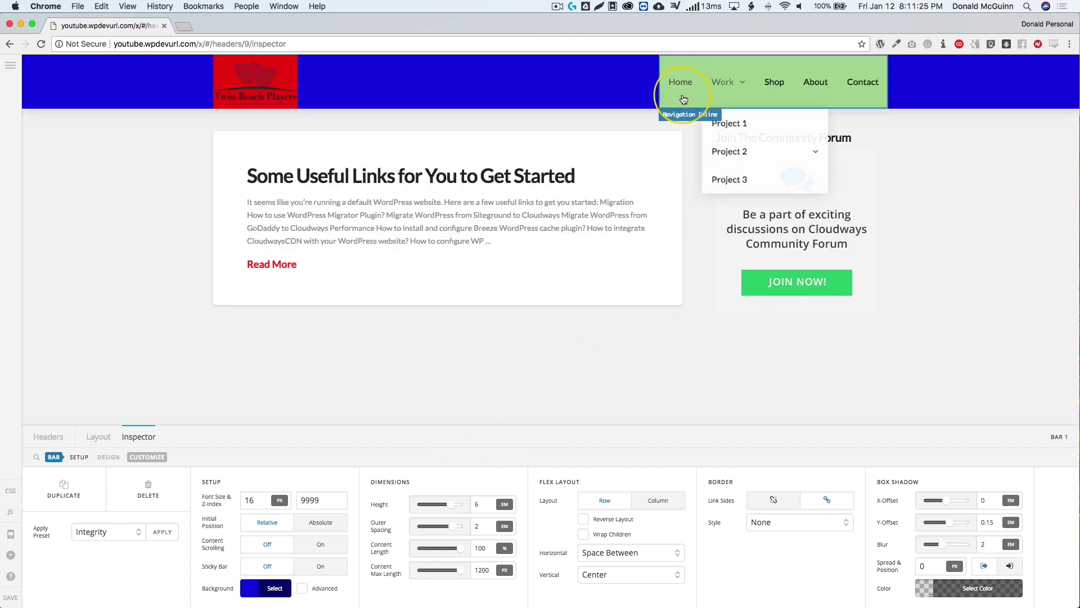
# Step: Try the Column layout and Reverse Layout on the inline navigation, restoring the unreversed Row layout
pyautogui.click(682, 96)
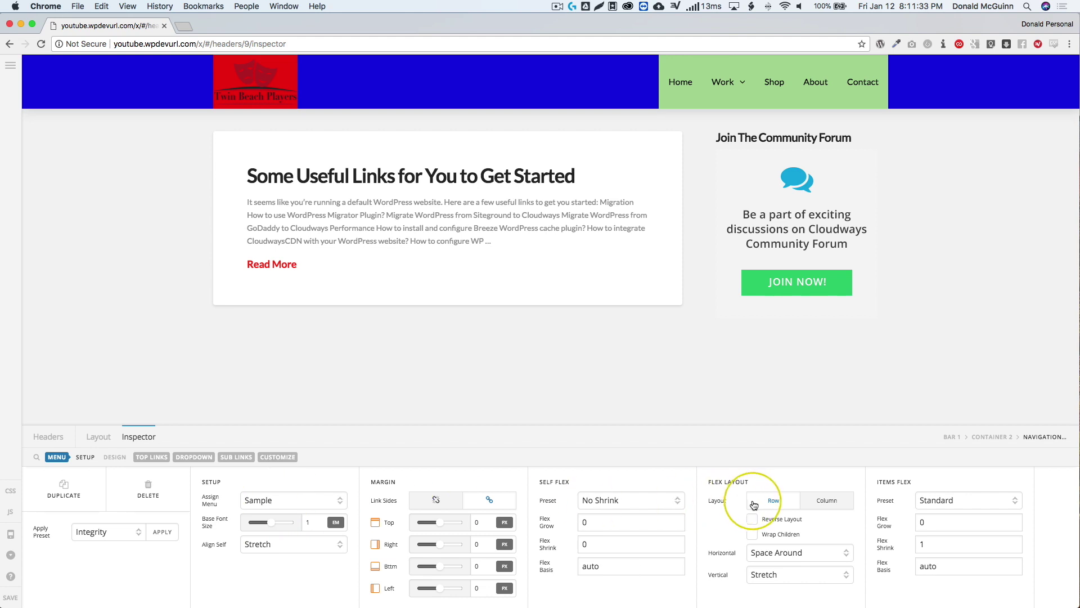
pyautogui.click(812, 504)
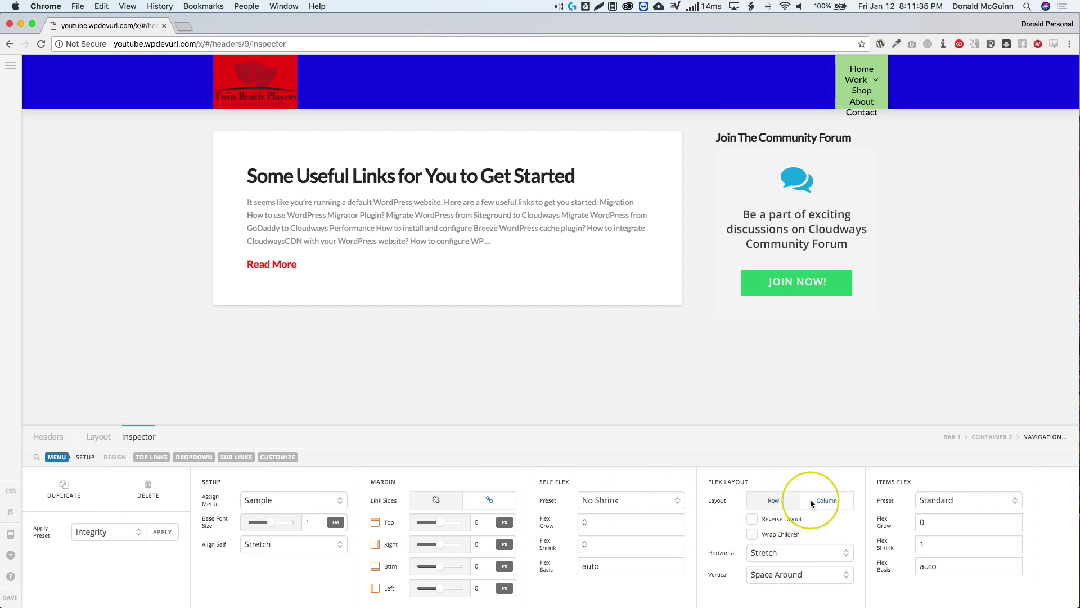
pyautogui.click(781, 504)
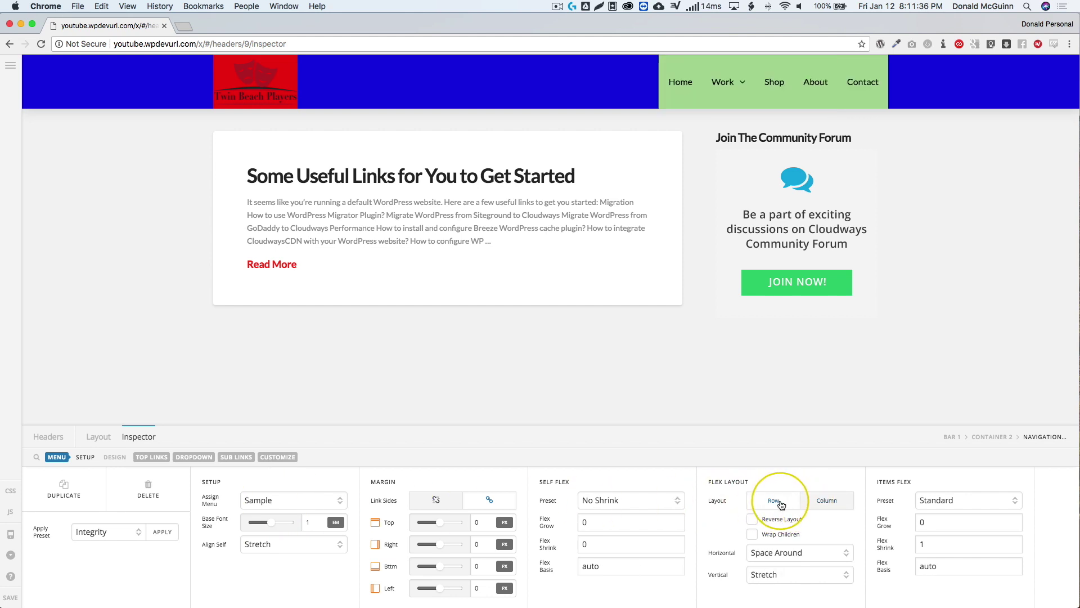
pyautogui.click(753, 520)
pyautogui.click(753, 520)
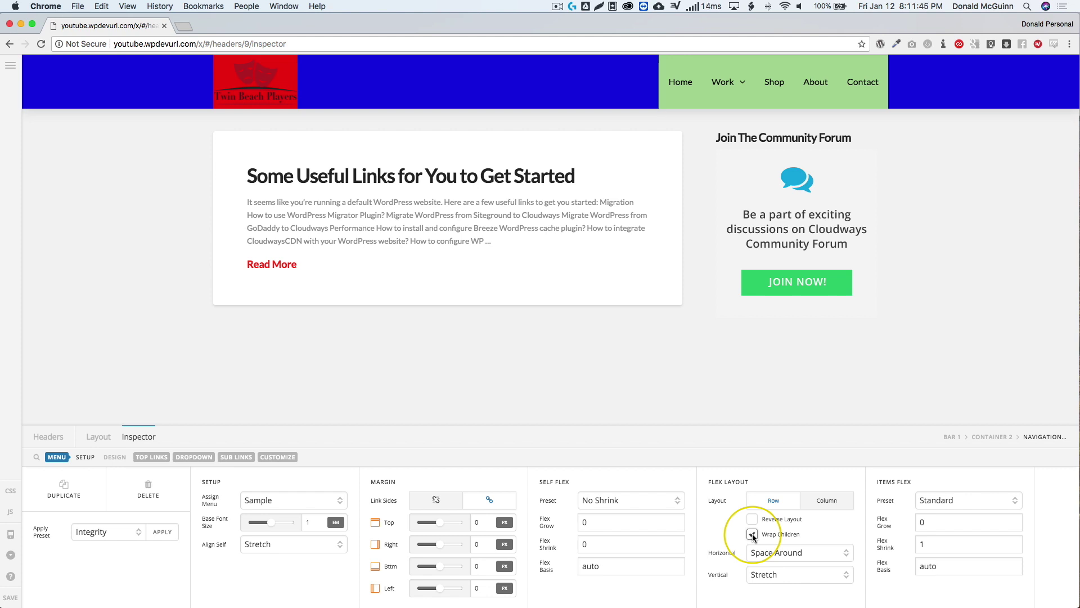
# Step: Try Start, Center and End as the inline navigation's horizontal flex alignment, and settle on Space Between
pyautogui.click(762, 554)
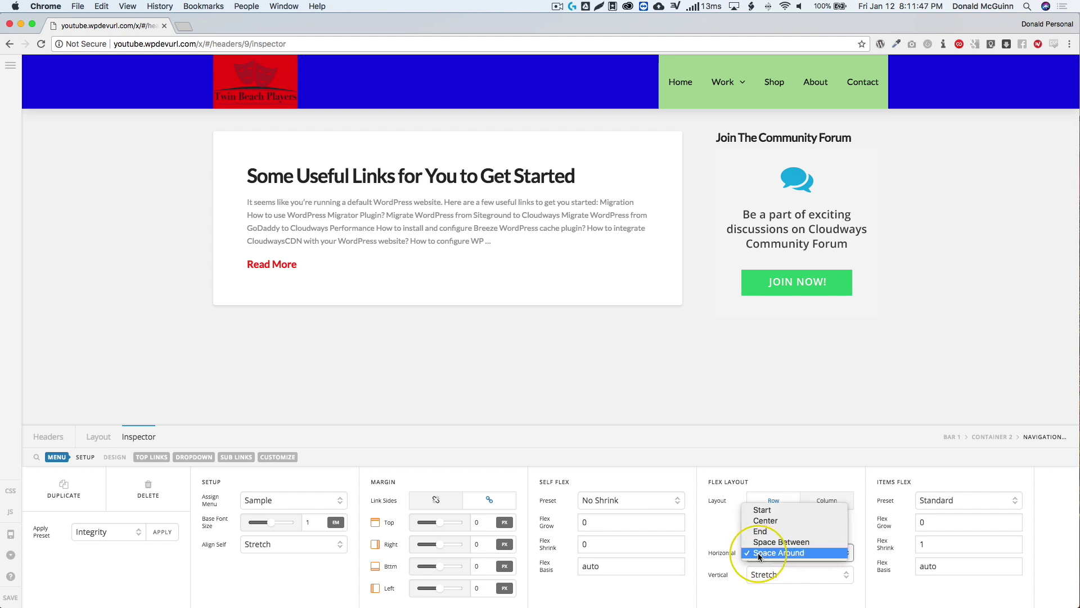
pyautogui.click(761, 509)
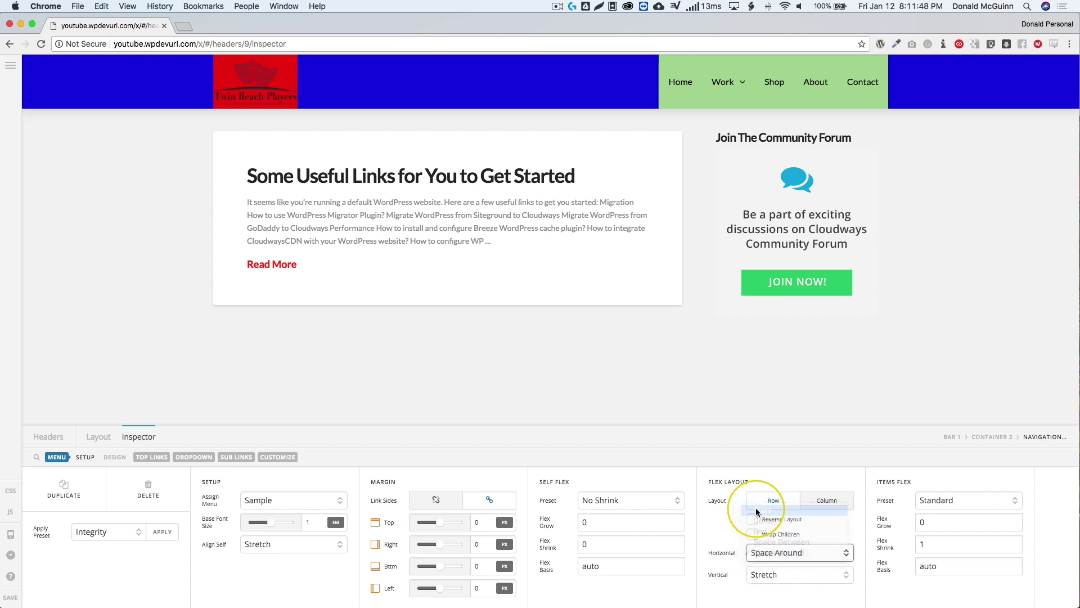
pyautogui.click(760, 552)
pyautogui.click(766, 563)
pyautogui.click(762, 553)
pyautogui.click(765, 563)
pyautogui.click(765, 556)
pyautogui.click(763, 564)
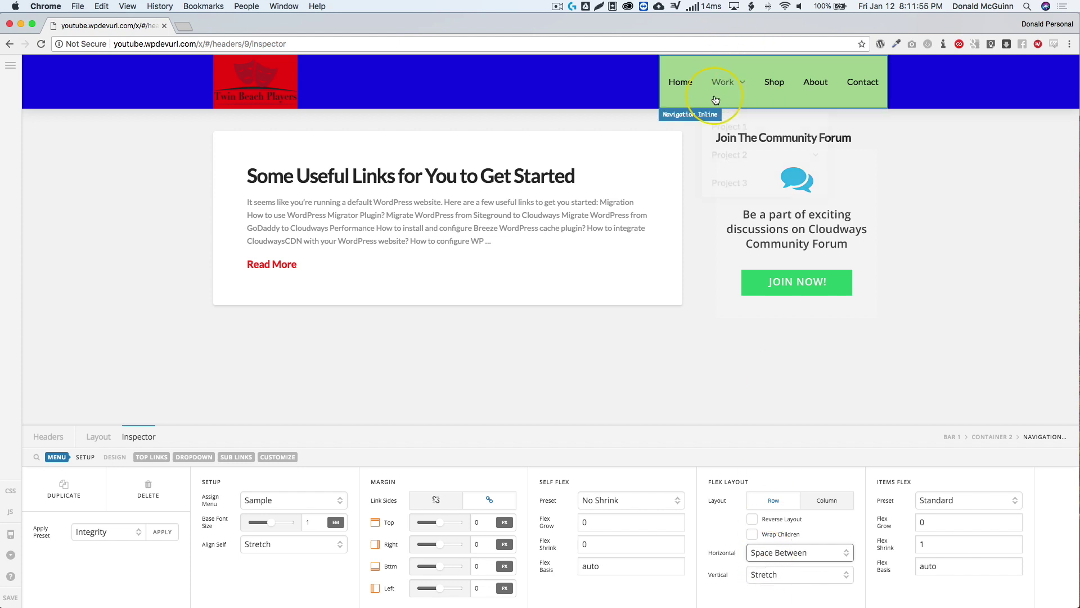
pyautogui.click(761, 558)
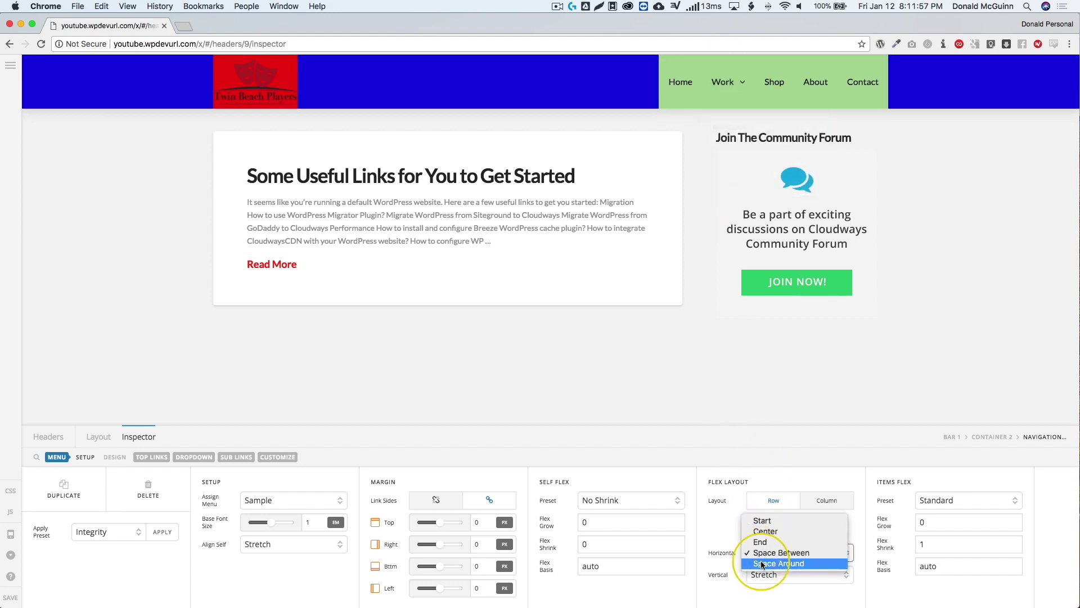
pyautogui.click(769, 553)
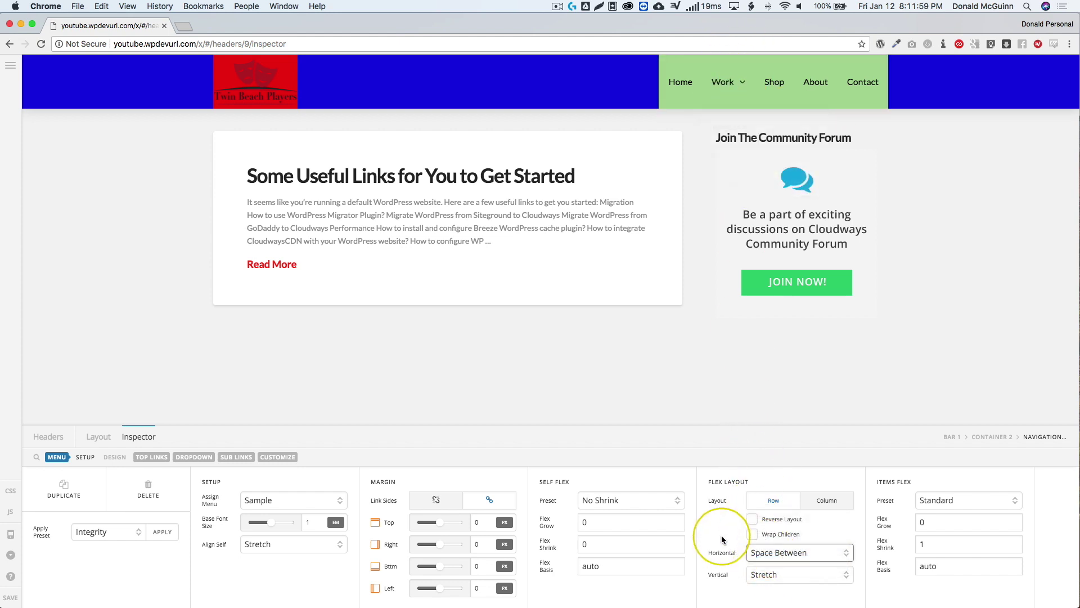
# Step: Try Start, Center, End and Stretch as the inline navigation's vertical flex alignment, and settle on Center
pyautogui.click(774, 580)
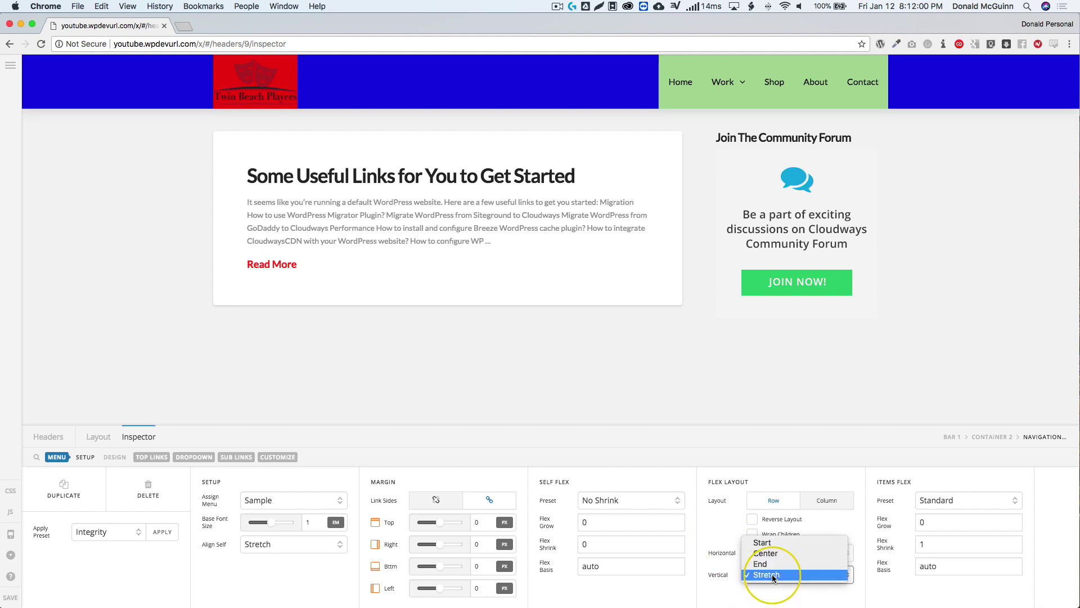
pyautogui.click(763, 542)
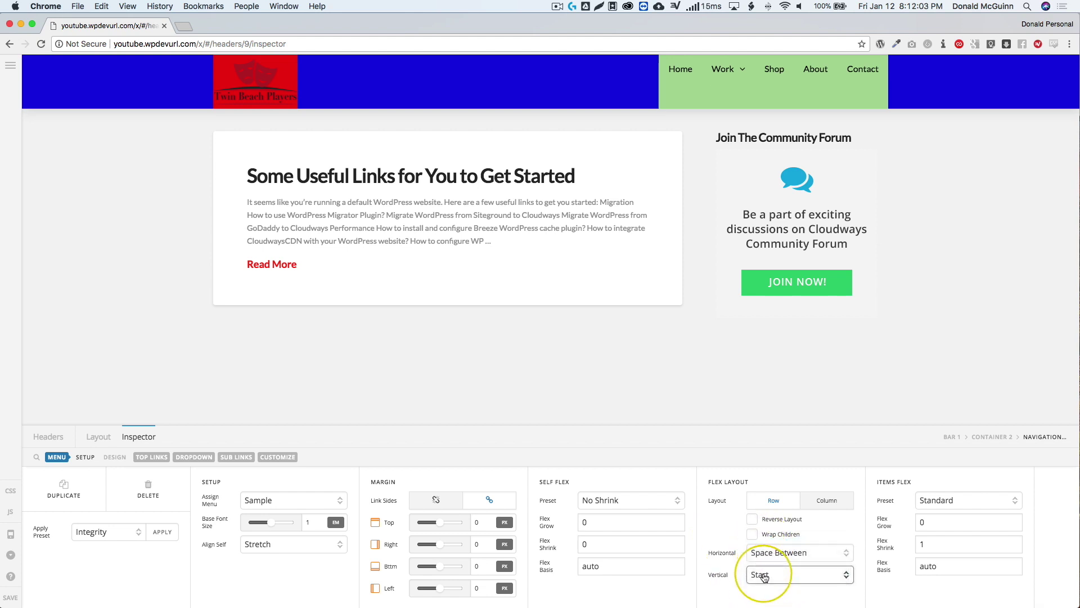
pyautogui.click(764, 576)
pyautogui.click(765, 537)
pyautogui.click(767, 574)
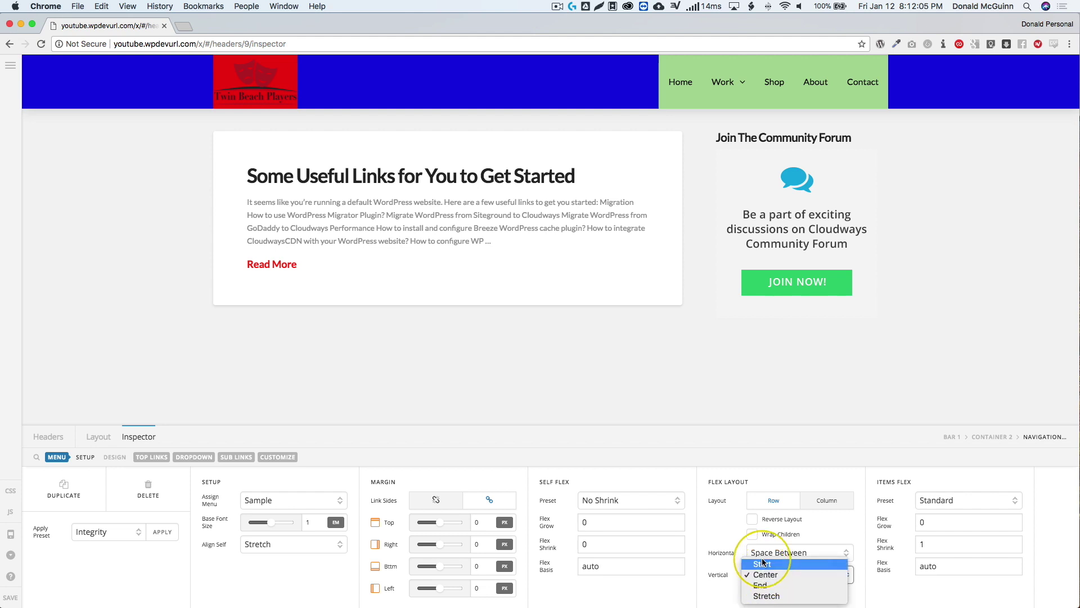
pyautogui.click(760, 587)
pyautogui.click(761, 575)
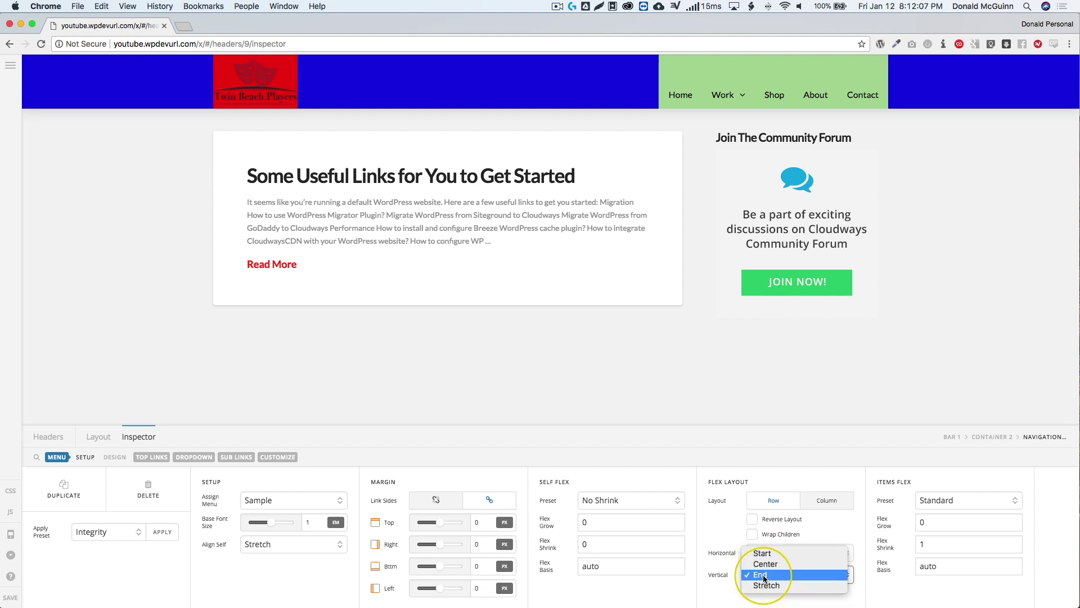
pyautogui.click(760, 587)
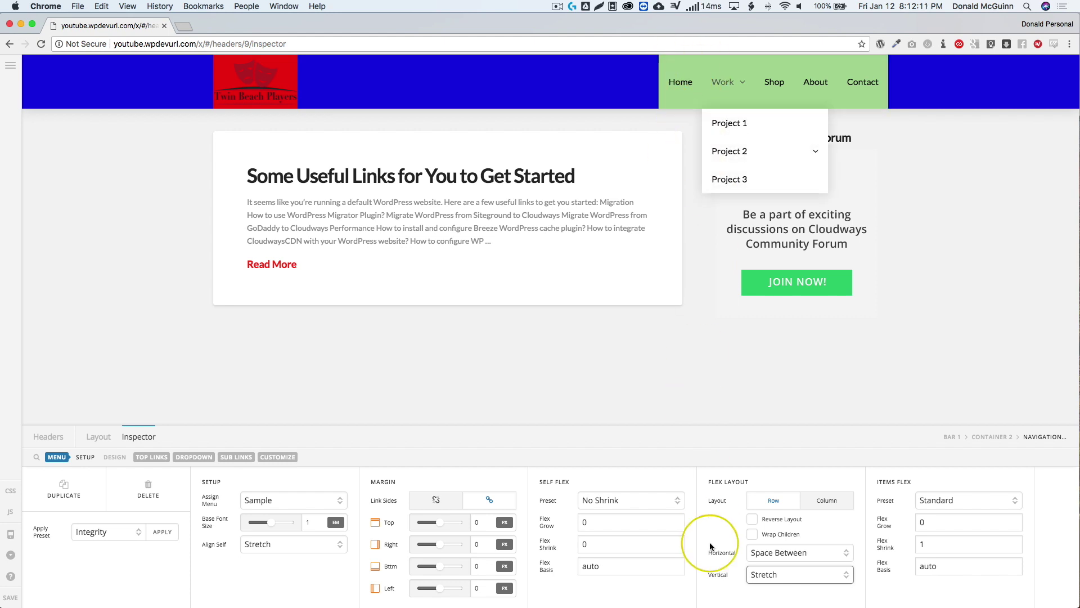
pyautogui.click(773, 574)
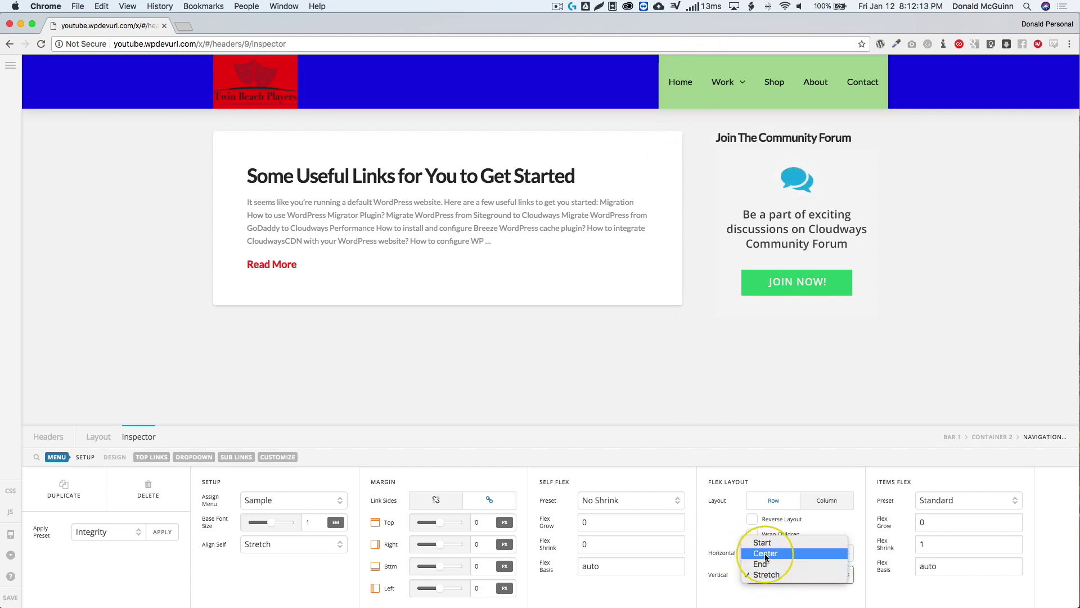
pyautogui.click(765, 557)
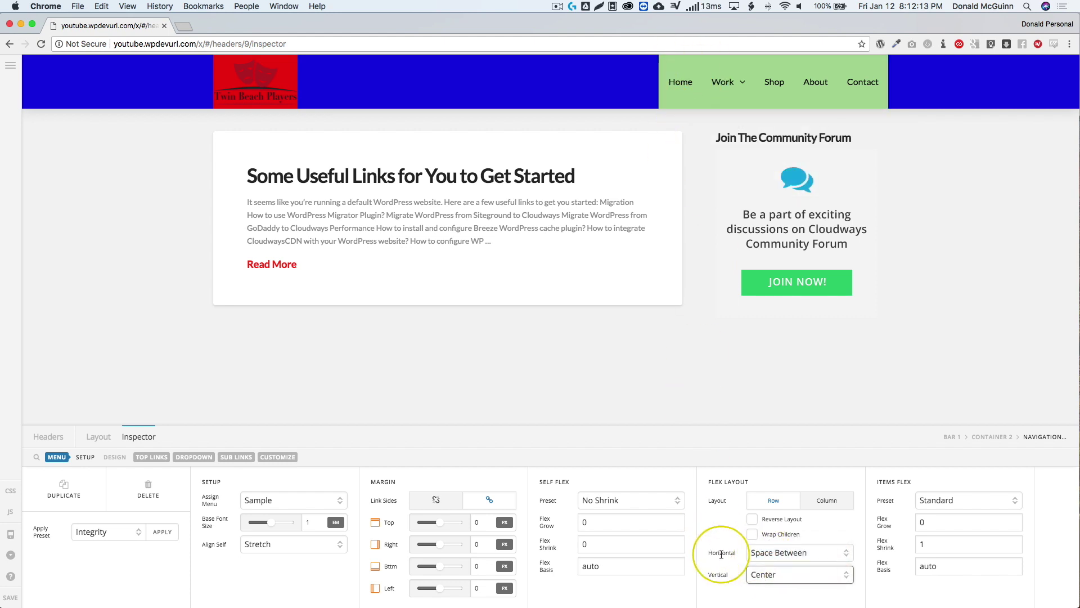
# Step: Set the base background of the inline navigation's top links to red
pyautogui.click(149, 457)
pyautogui.click(266, 588)
pyautogui.click(437, 431)
pyautogui.click(448, 410)
pyautogui.click(499, 448)
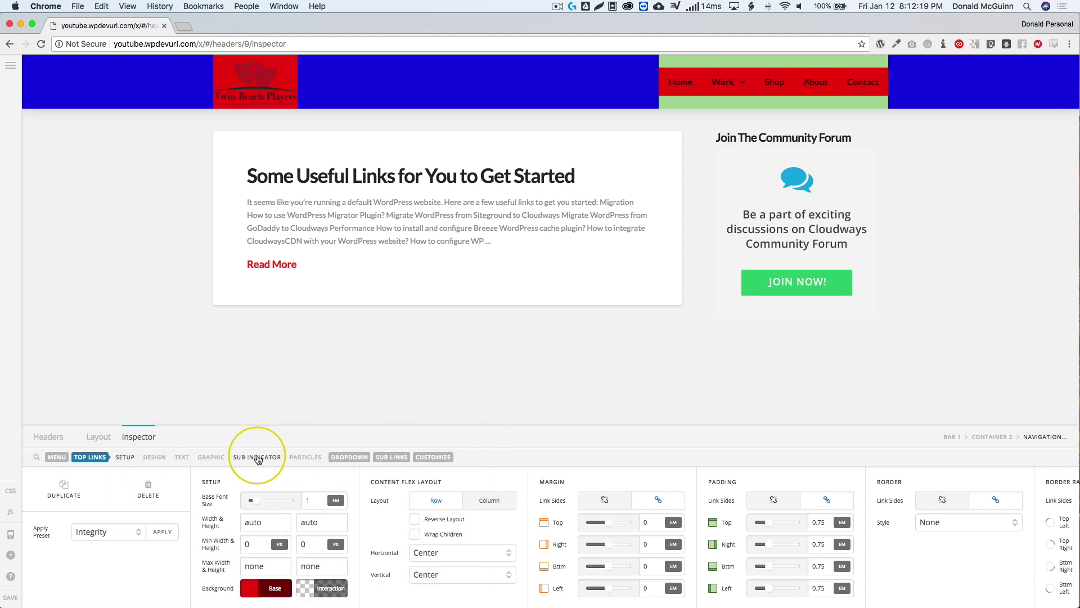
# Step: Reopen the inline navigation's menu setup from Container 2 and set its vertical flex alignment to Stretch
pyautogui.click(99, 437)
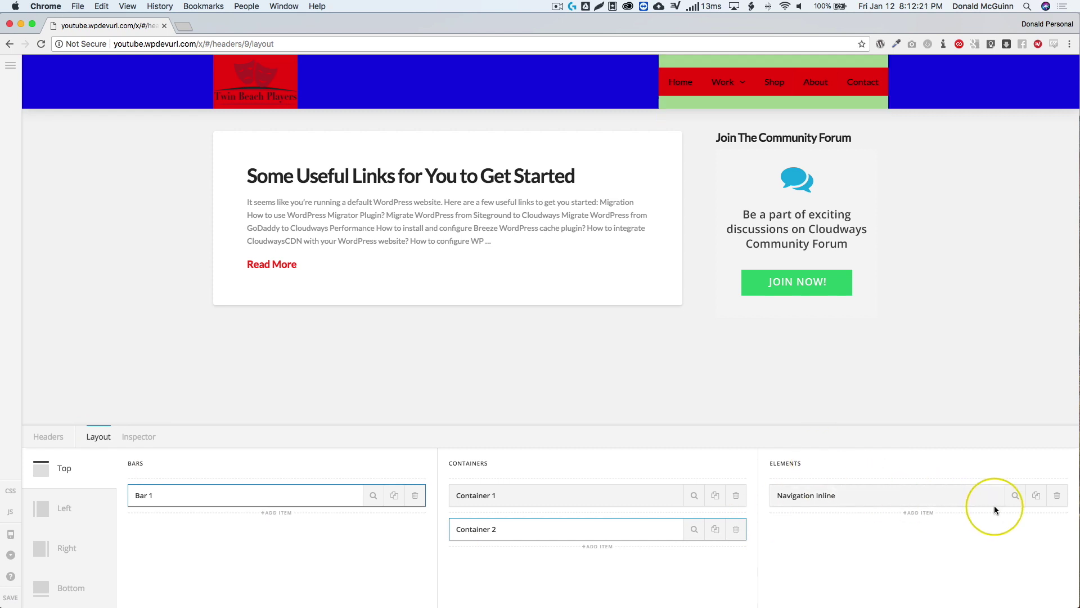
pyautogui.click(1015, 495)
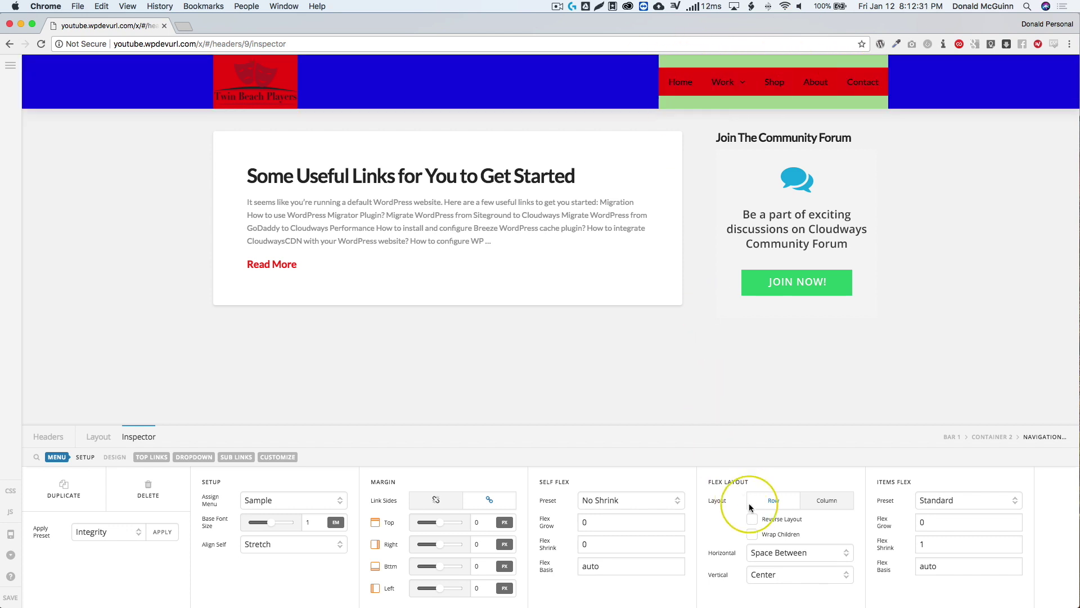
pyautogui.click(765, 574)
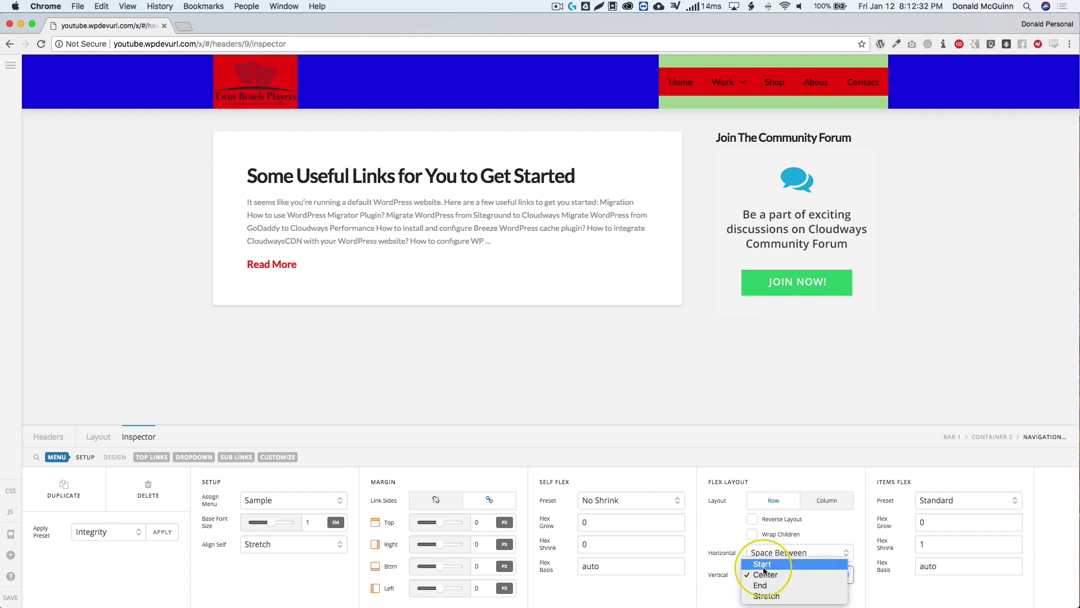
pyautogui.click(763, 597)
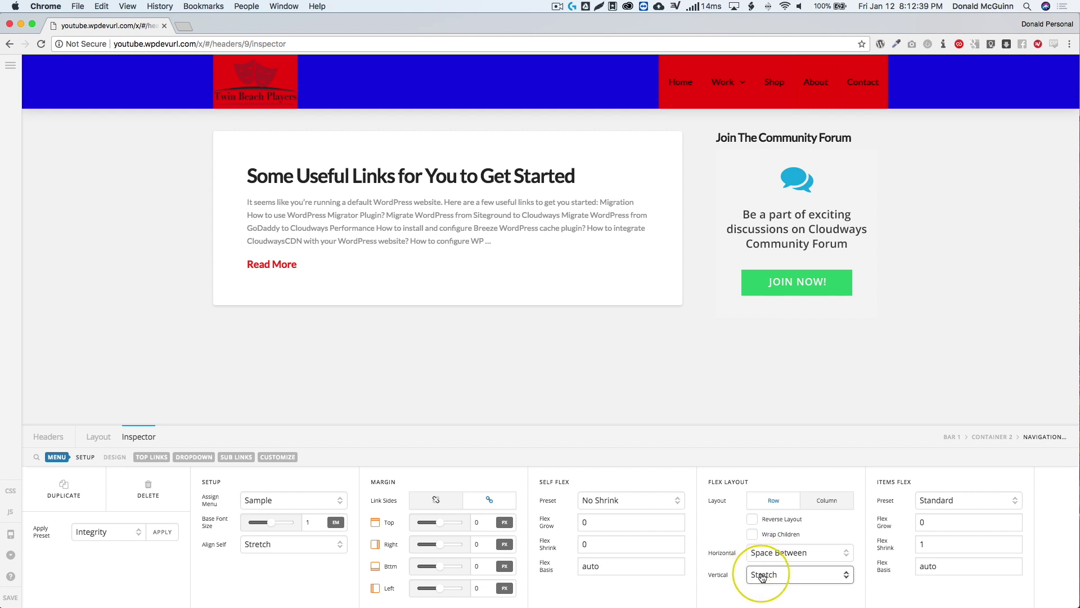
# Step: Try Start, End and Center as the vertical alignment with the red top links, and return it to Stretch
pyautogui.click(763, 578)
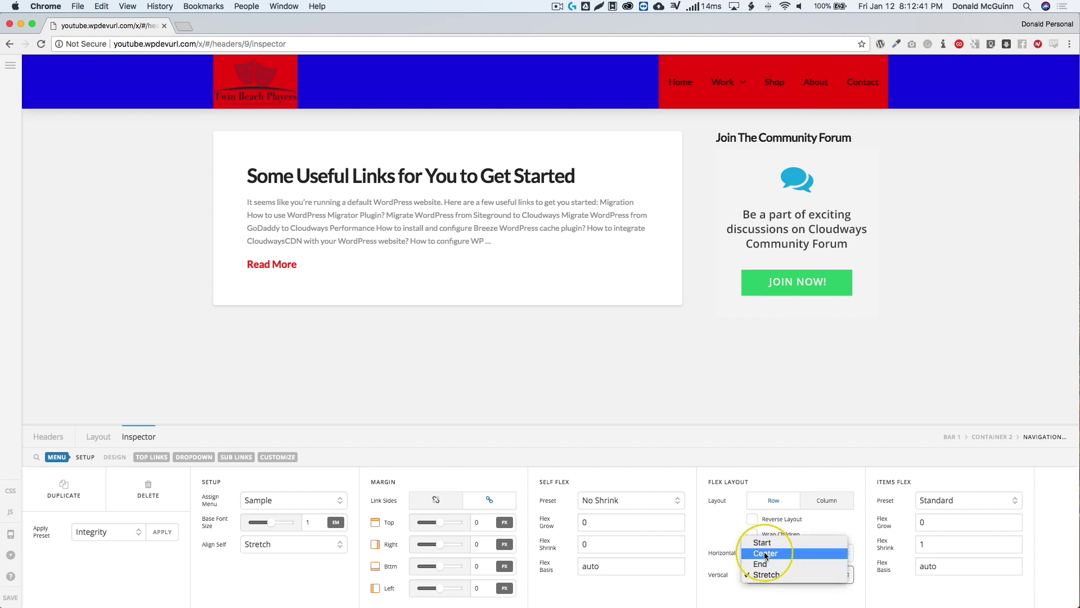
pyautogui.click(764, 542)
pyautogui.click(765, 573)
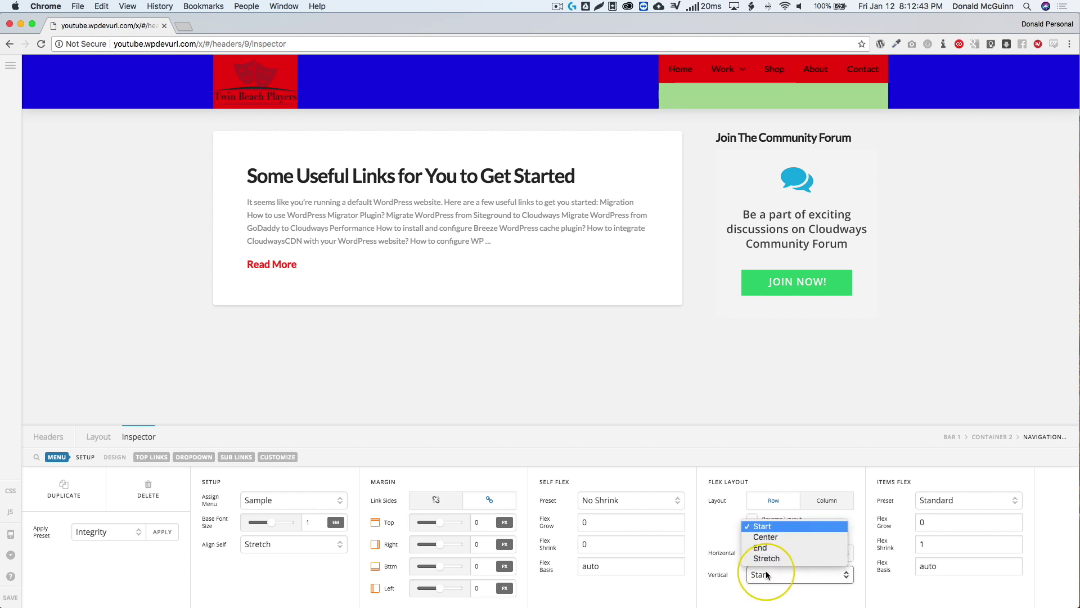
pyautogui.click(765, 549)
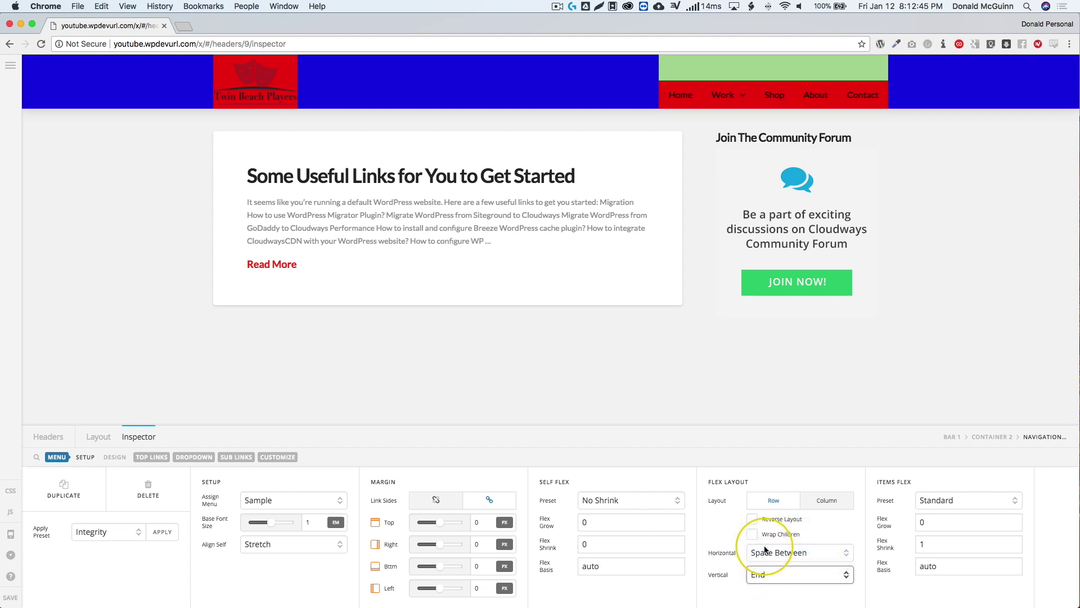
pyautogui.click(761, 573)
pyautogui.click(763, 565)
pyautogui.click(761, 574)
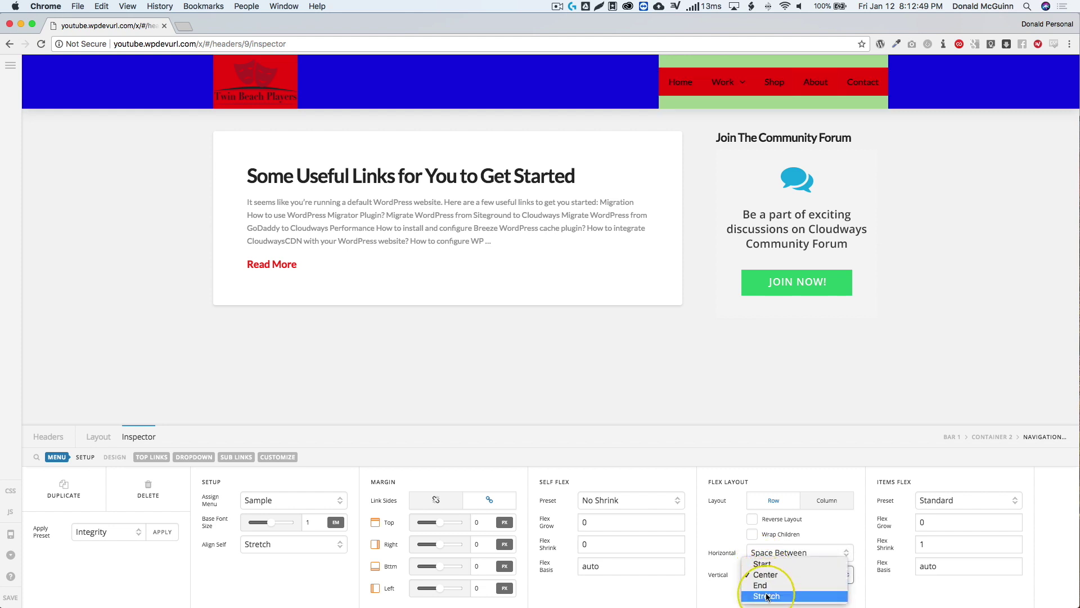
pyautogui.click(765, 597)
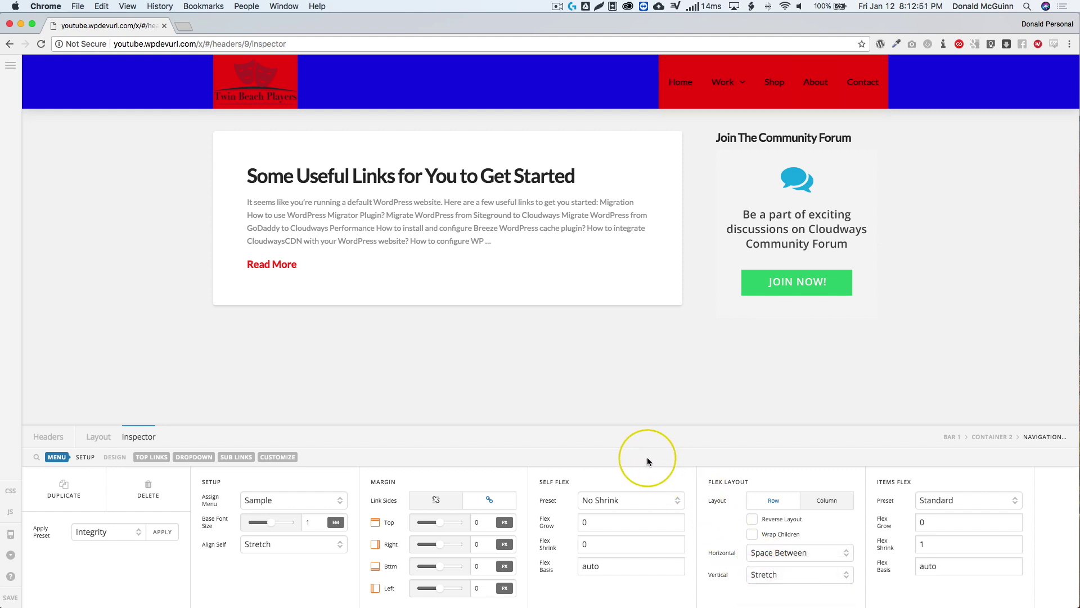
# Step: Select the logo image in the header and look through its margin, padding, border, radius and box shadow settings
pyautogui.click(229, 69)
pyautogui.hscroll(8, 647, 507)
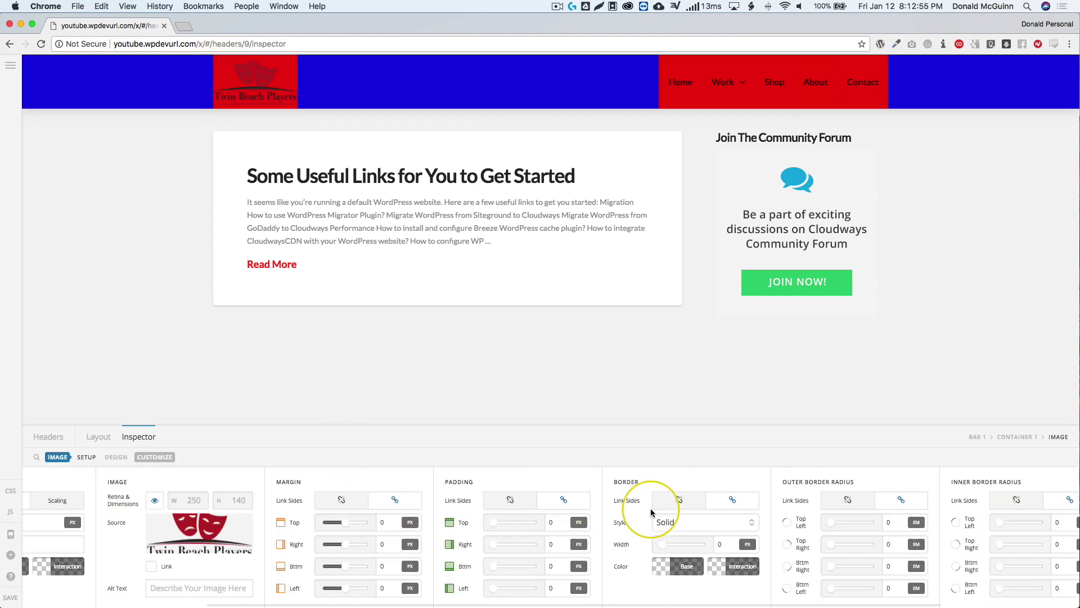
pyautogui.hscroll(1, 653, 512)
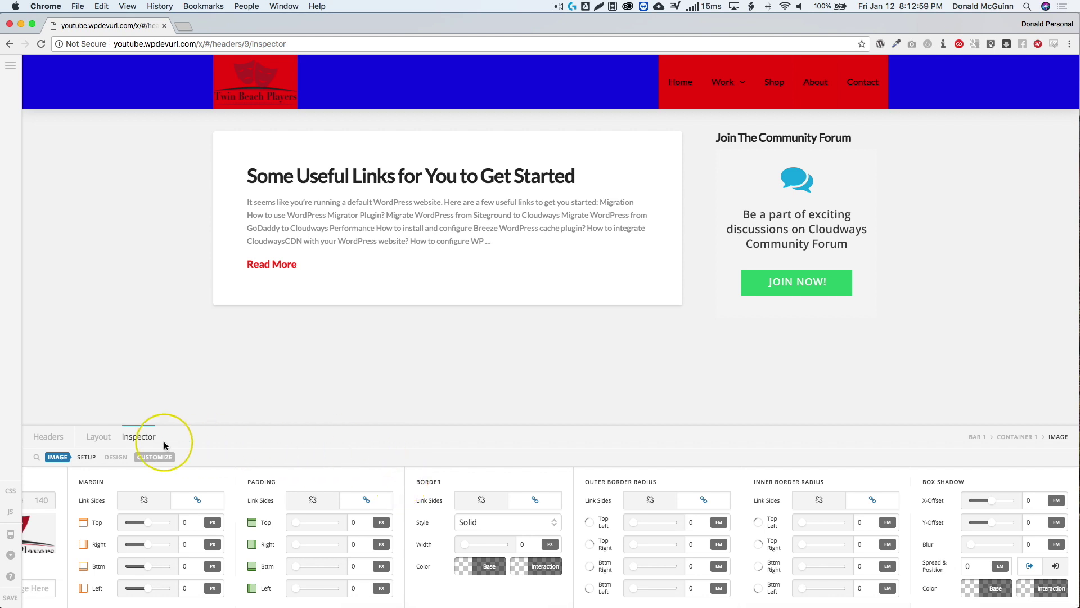
# Step: Browse the elements available to add to Container 1 in the header layout
pyautogui.click(98, 436)
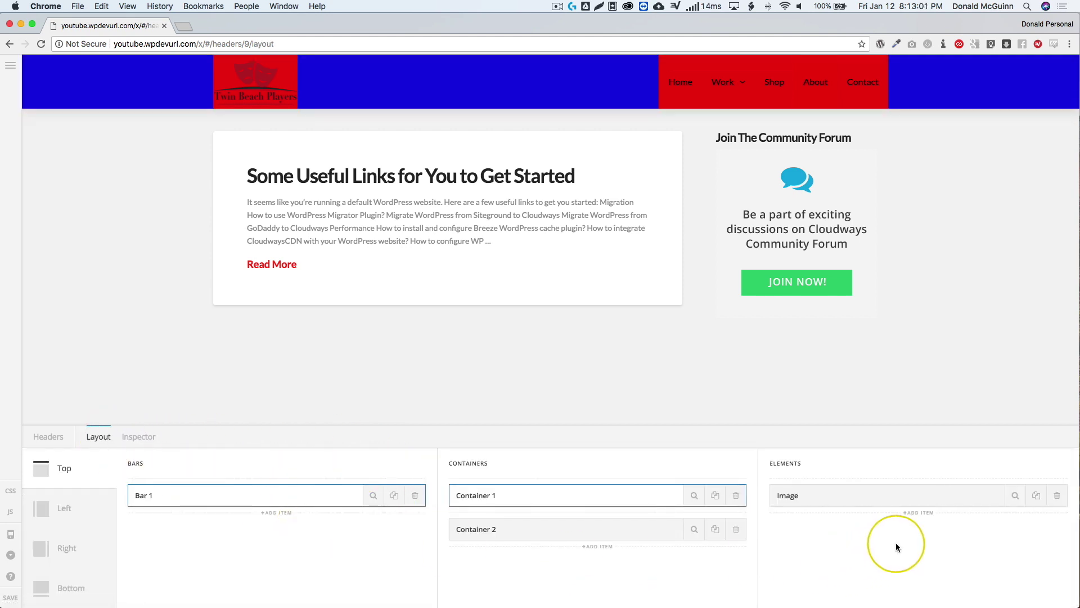
pyautogui.click(918, 513)
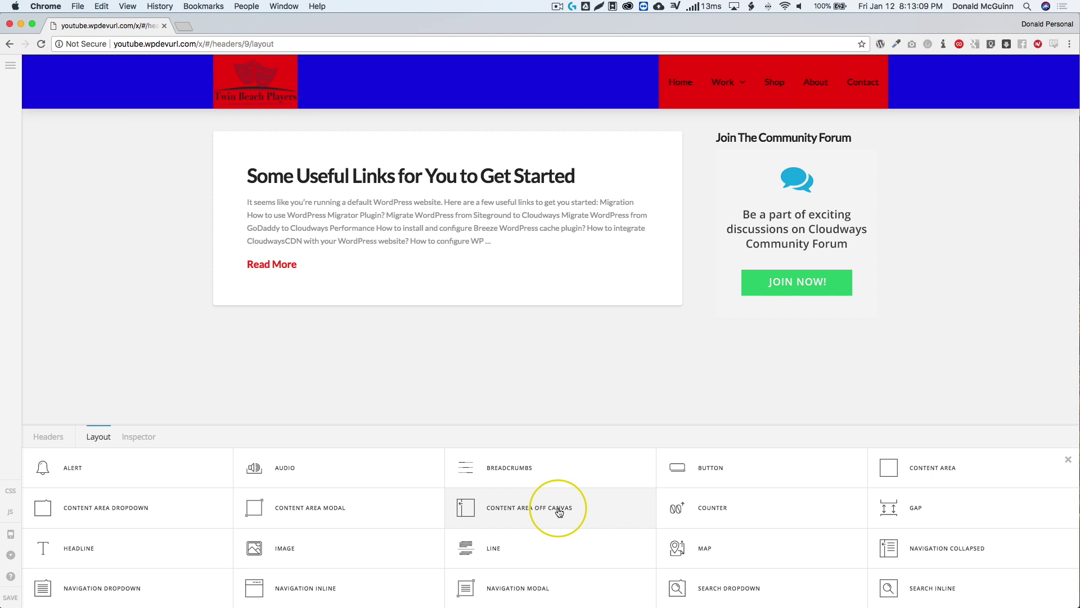
pyautogui.scroll(-1, 557, 513)
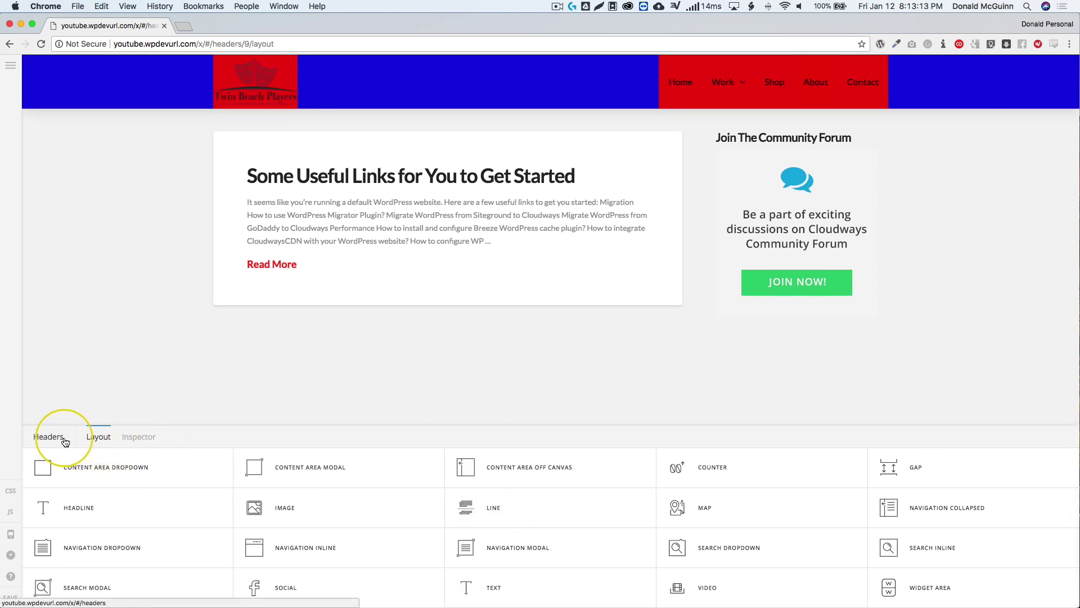
# Step: Leave the element list and open Bar 1's setup settings
pyautogui.click(149, 438)
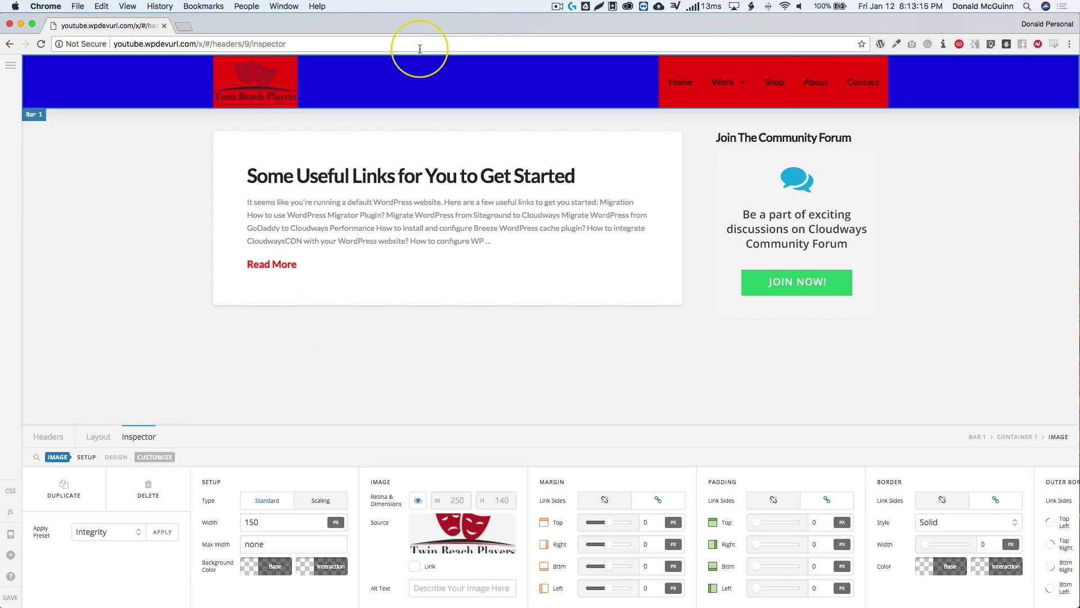
pyautogui.click(398, 85)
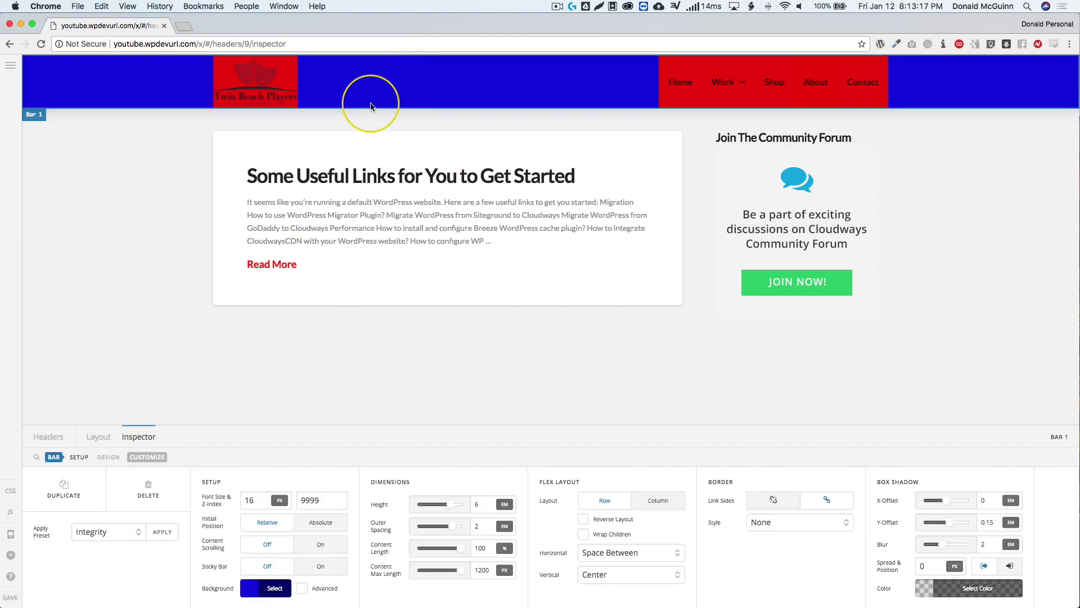